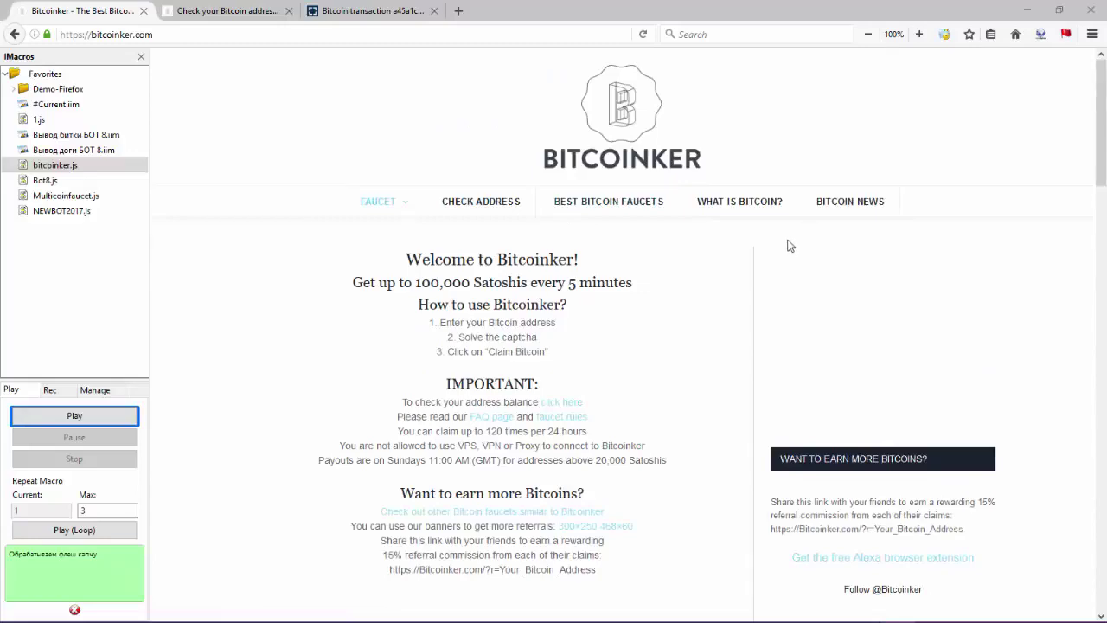
Review the Bitcoinker faucet instructions and the RequestPolicy list of blocked and allowed destinations for the page.
scroll(666, 256, "down", 3)
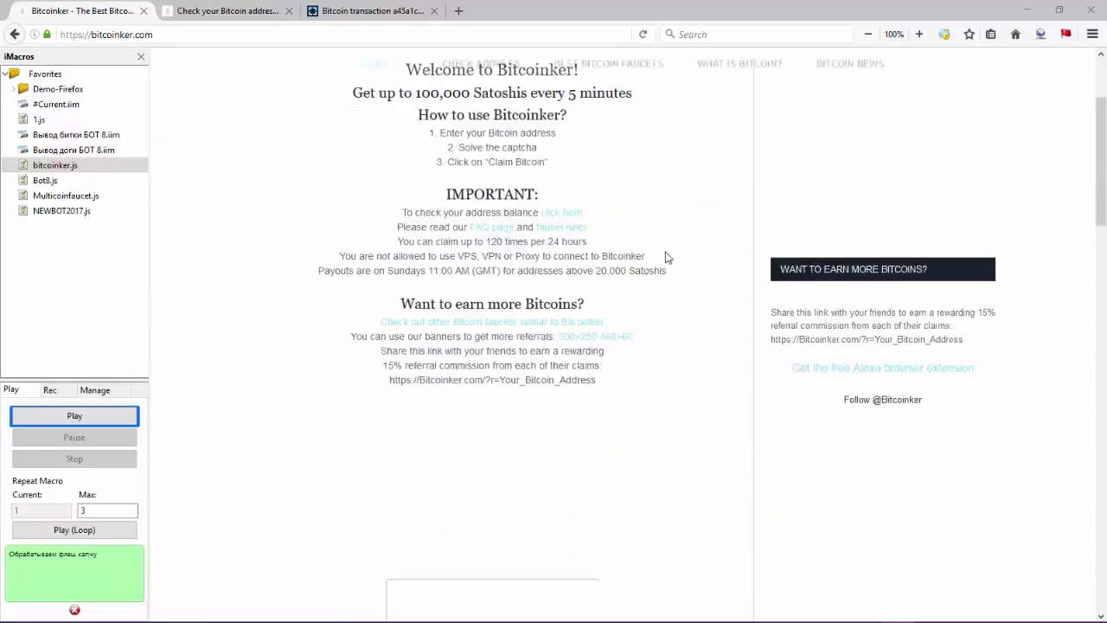
scroll(671, 263, "up", 2)
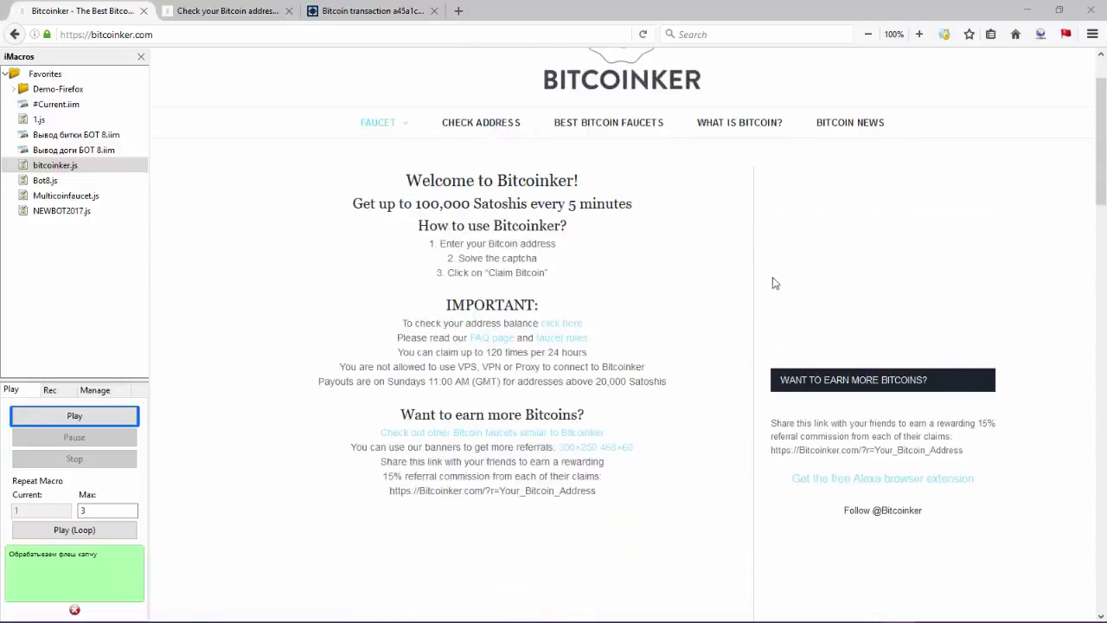
left_click(1069, 35)
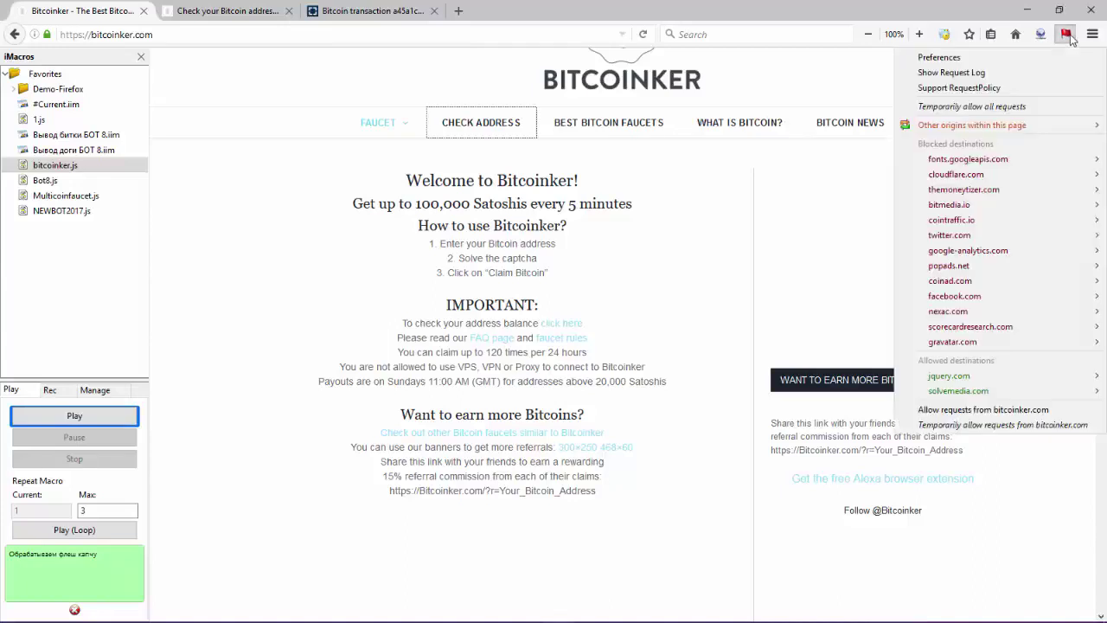
left_click(390, 83)
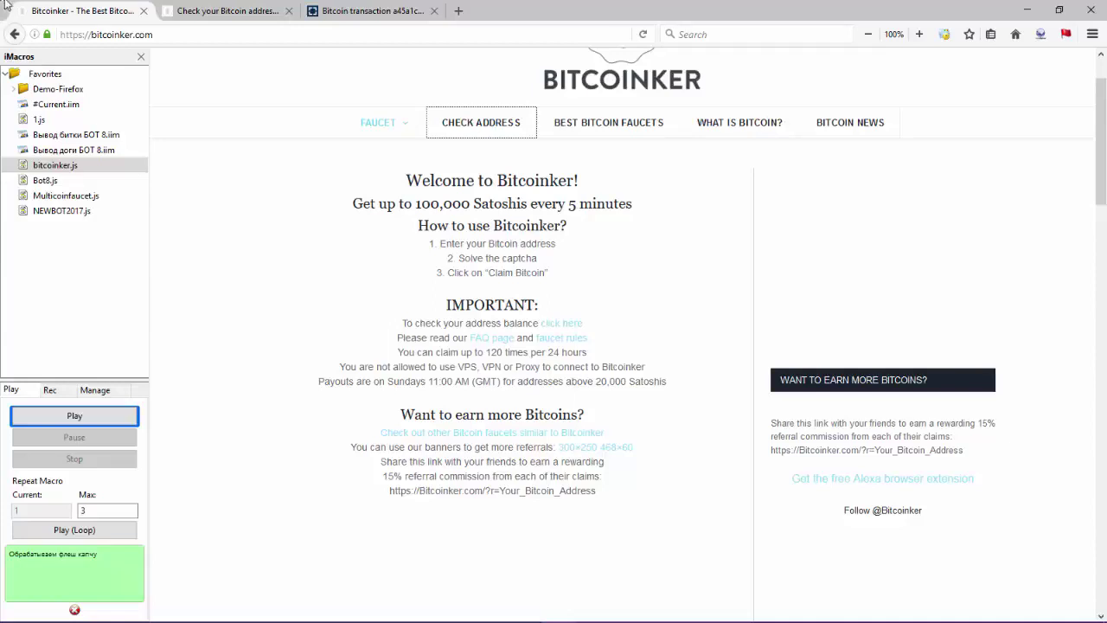
Examine the faucet page's captcha and public bitcoin address field, checking against the address statistics page.
left_click(201, 11)
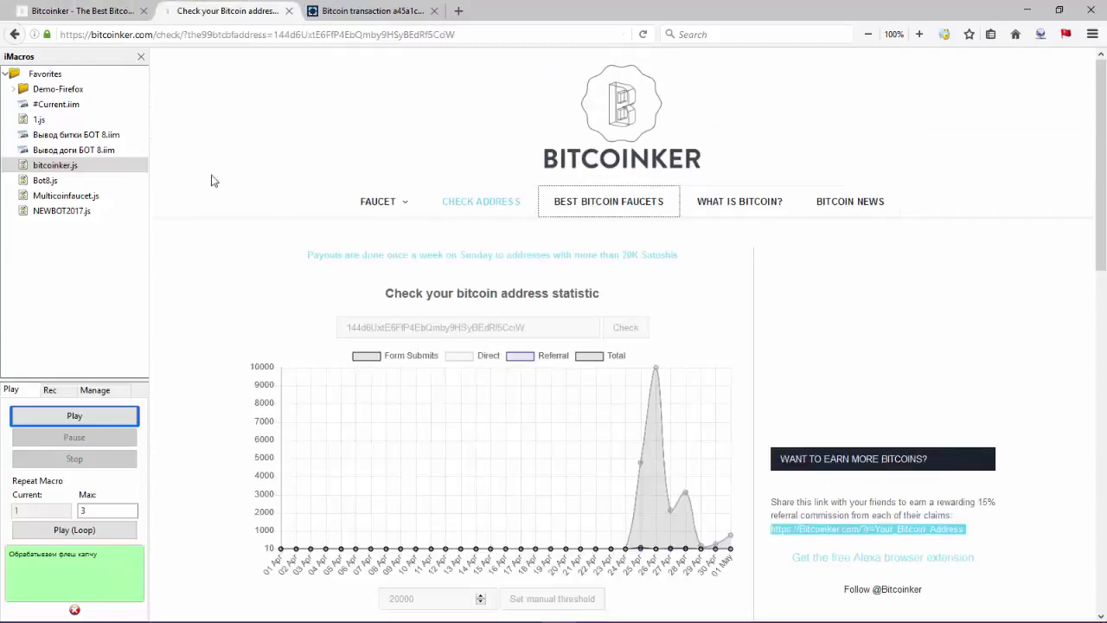
left_click(101, 13)
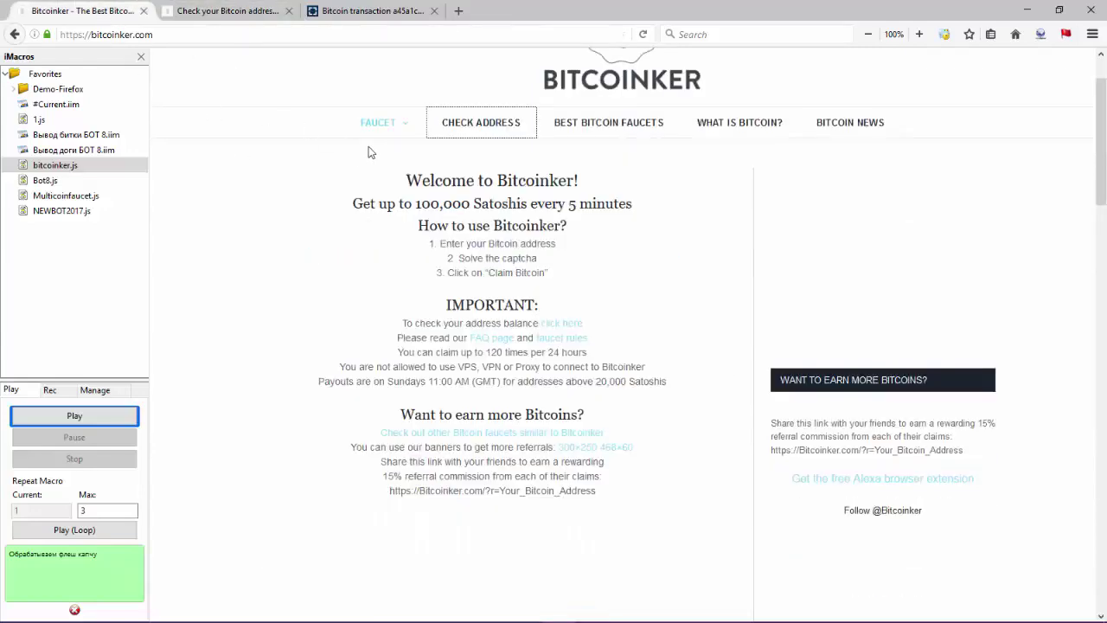
scroll(374, 172, "down", 8)
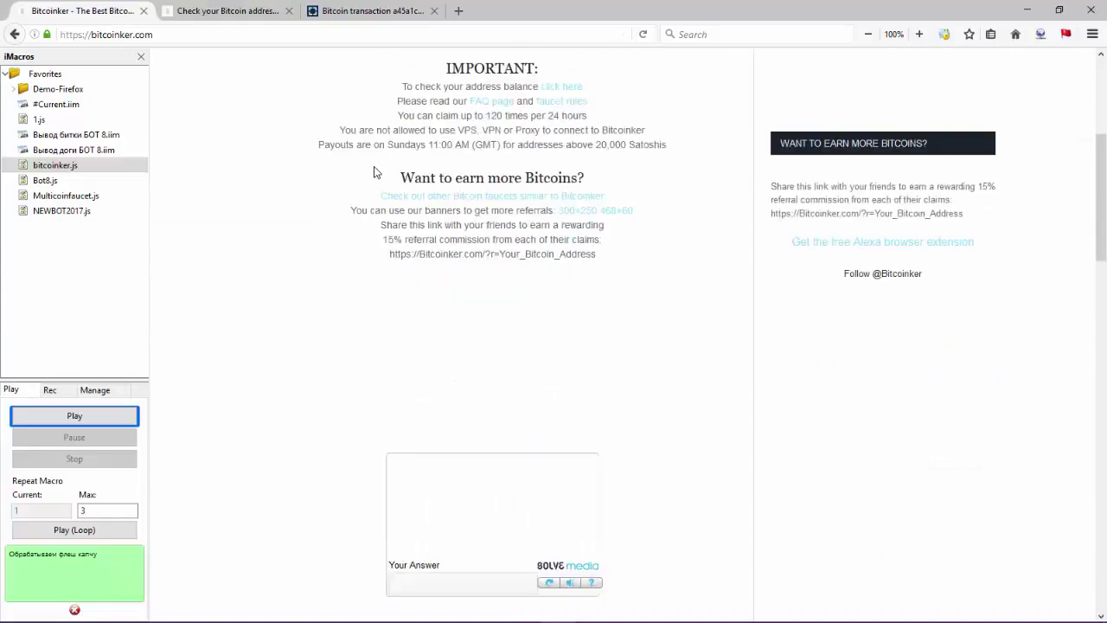
left_click(391, 229)
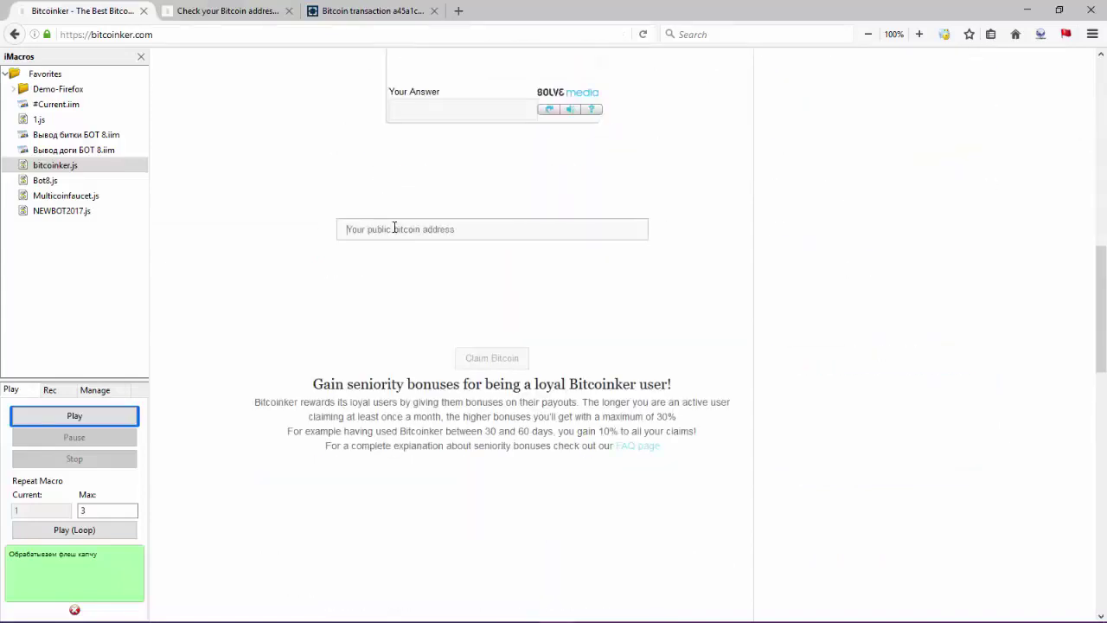
scroll(350, 228, "up", 3)
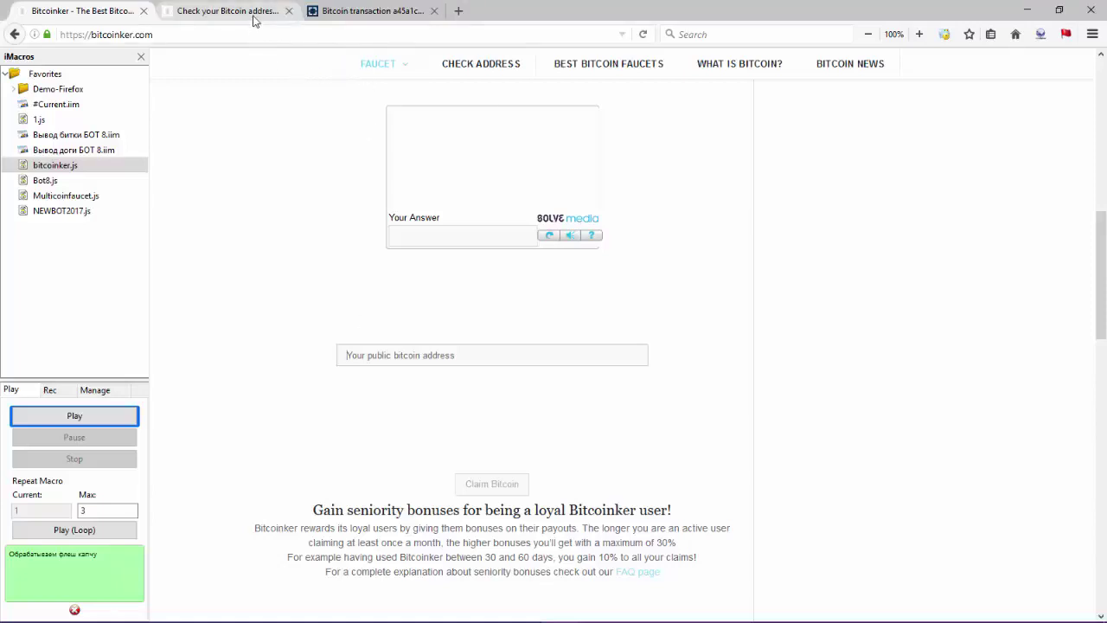
scroll(294, 130, "up", 3)
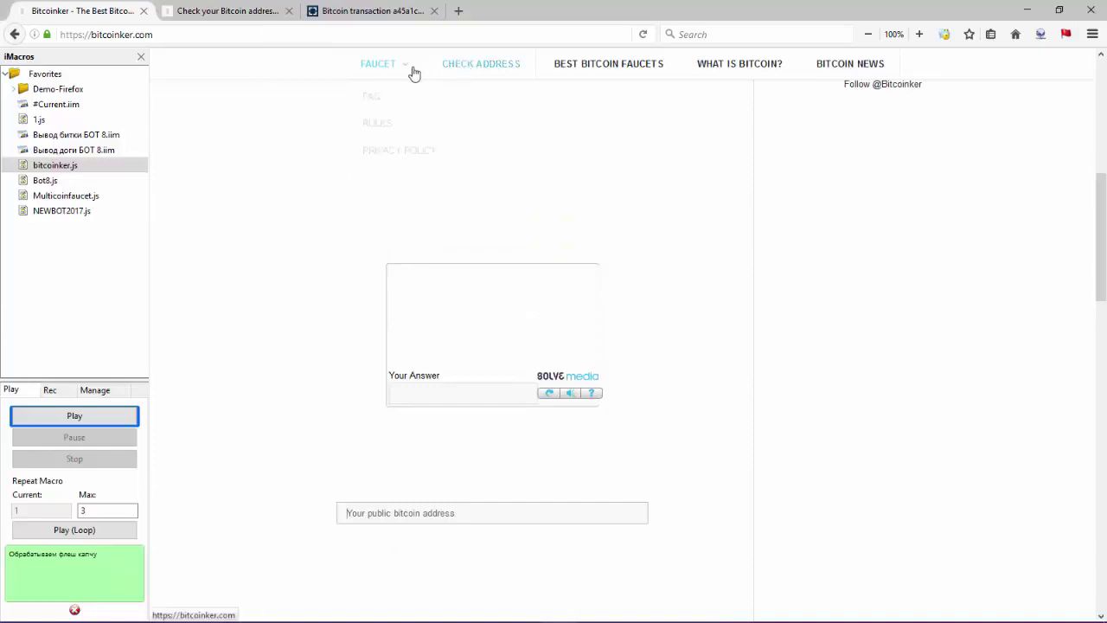
left_click(213, 18)
left_click(78, 12)
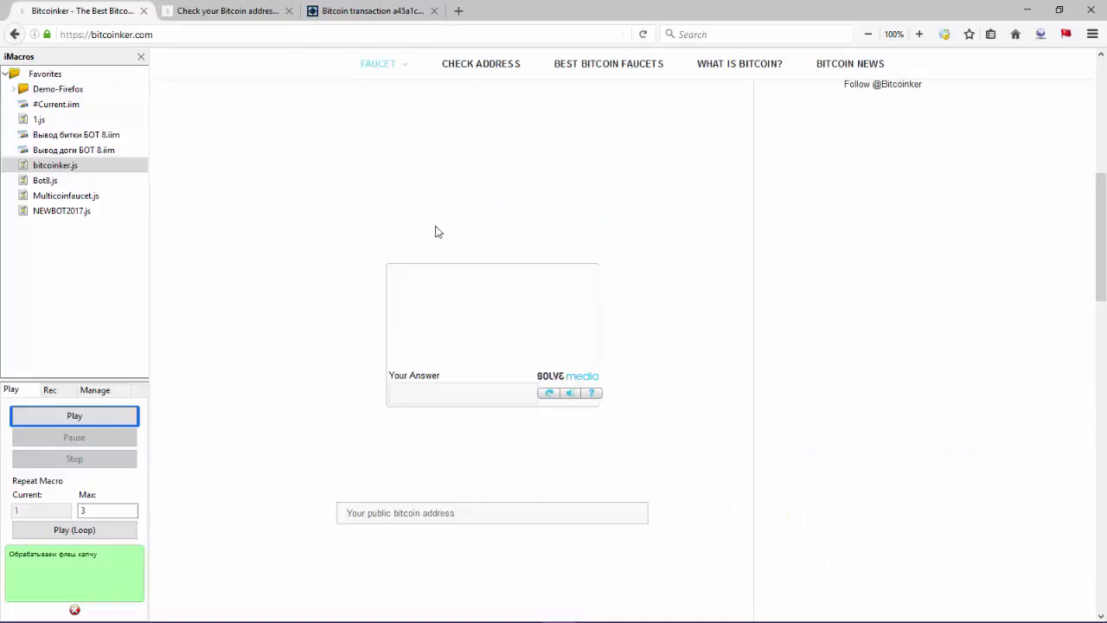
scroll(438, 230, "up", 5)
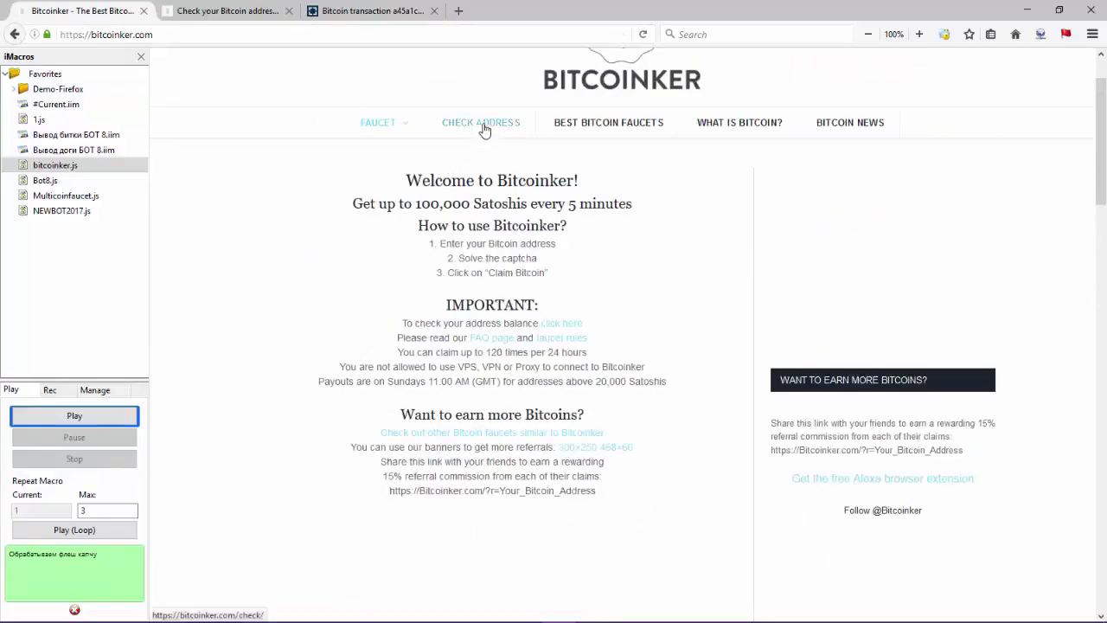
Review the wallet's statistics on the address check page and highlight the 40 Satoshis amount in the payout history.
left_click(248, 9)
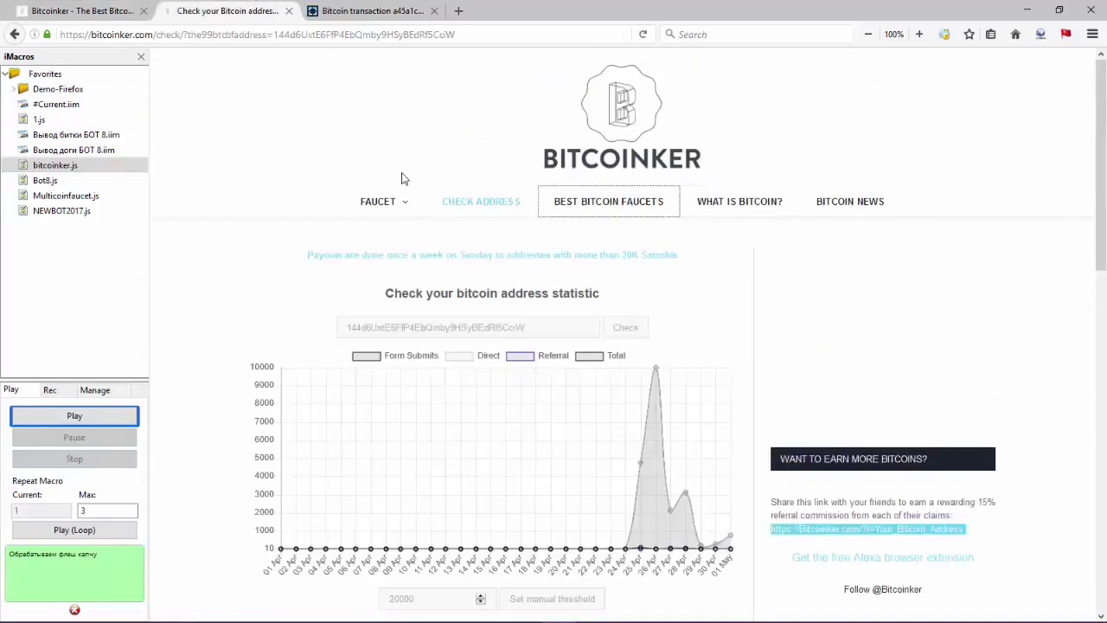
scroll(403, 178, "down", 6)
scroll(401, 178, "up", 1)
scroll(400, 178, "up", 4)
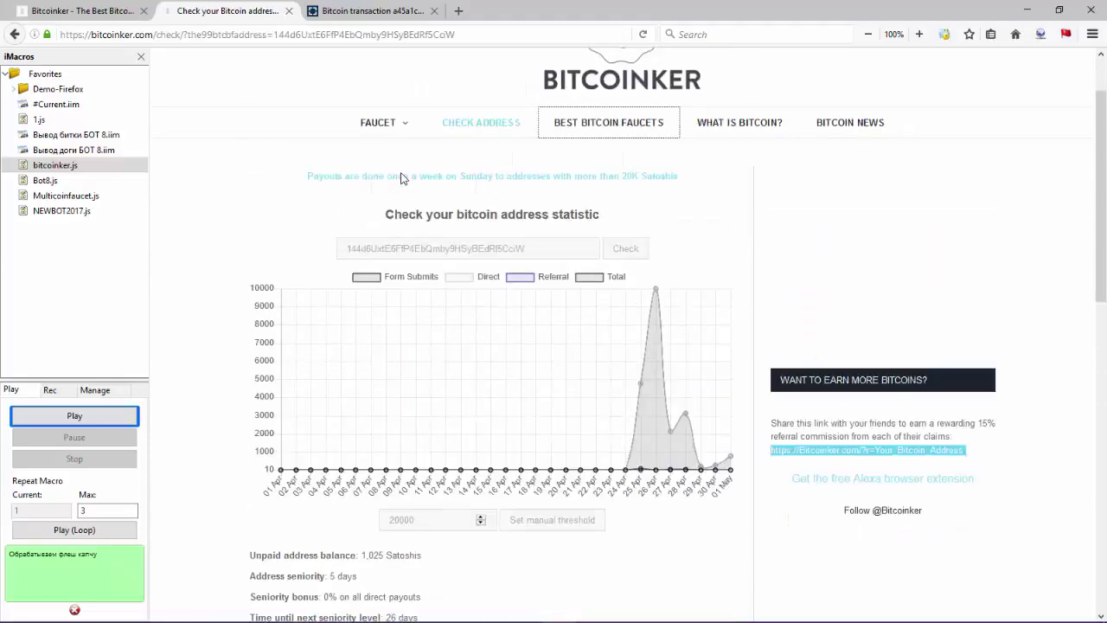
scroll(334, 212, "down", 8)
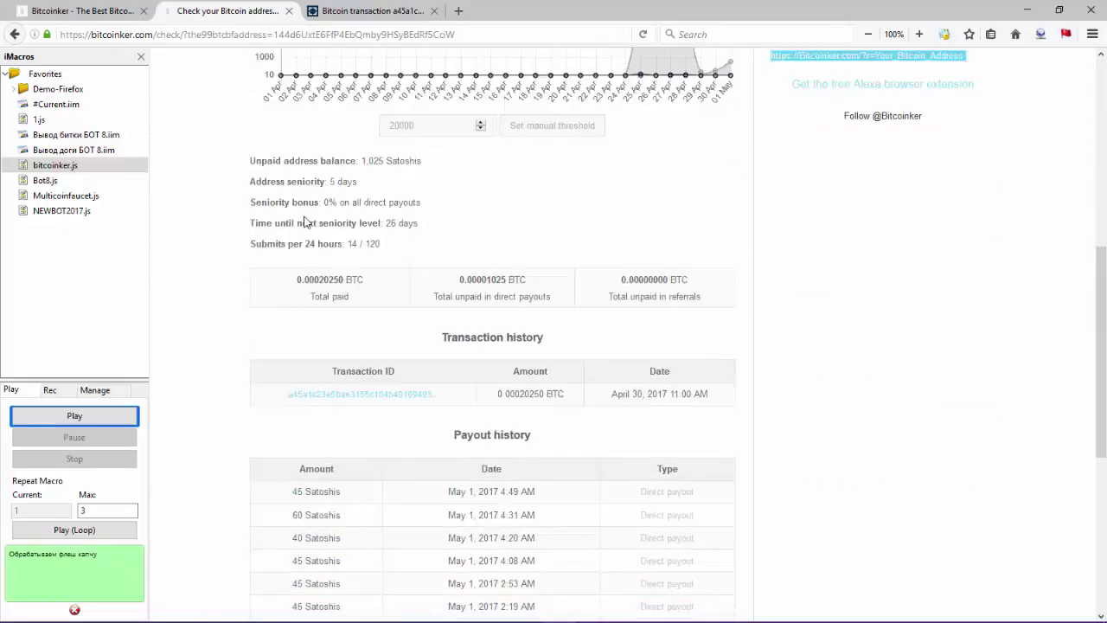
scroll(301, 223, "down", 3)
scroll(300, 223, "down", 3)
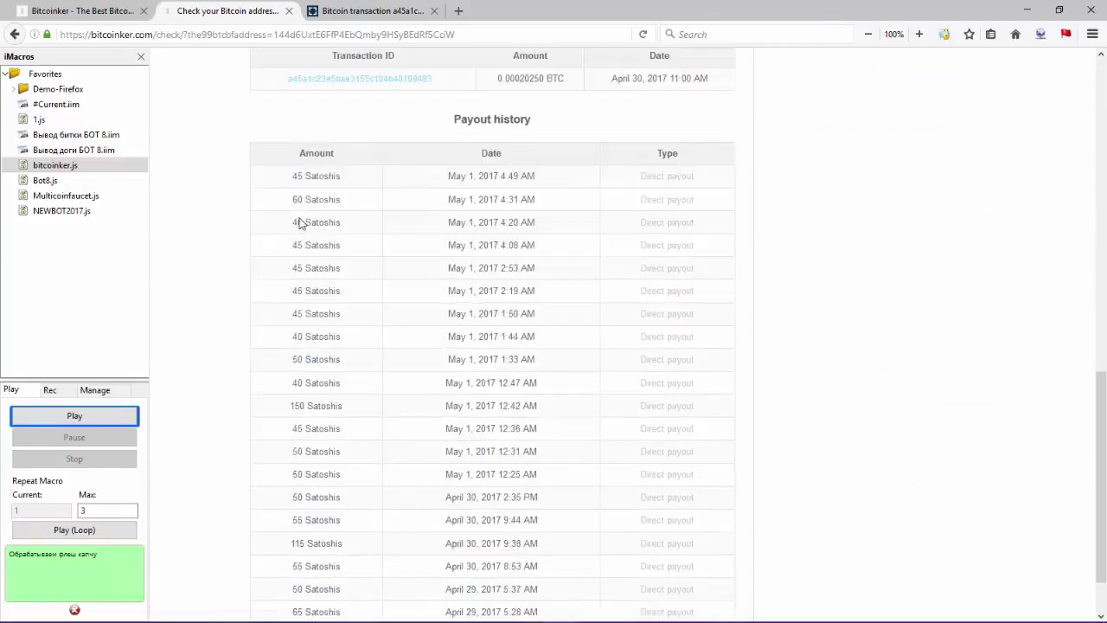
left_click_drag(288, 227, 339, 223)
scroll(563, 248, "down", 2)
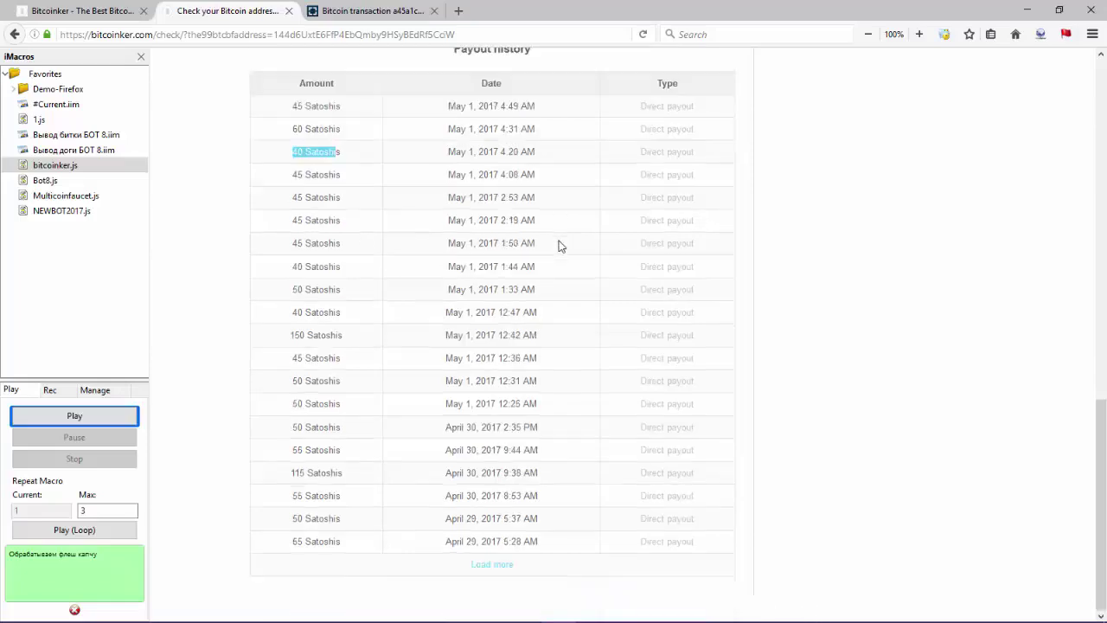
Switch to Calculator and divide 3504 by 24.
mouse_move(762, 618)
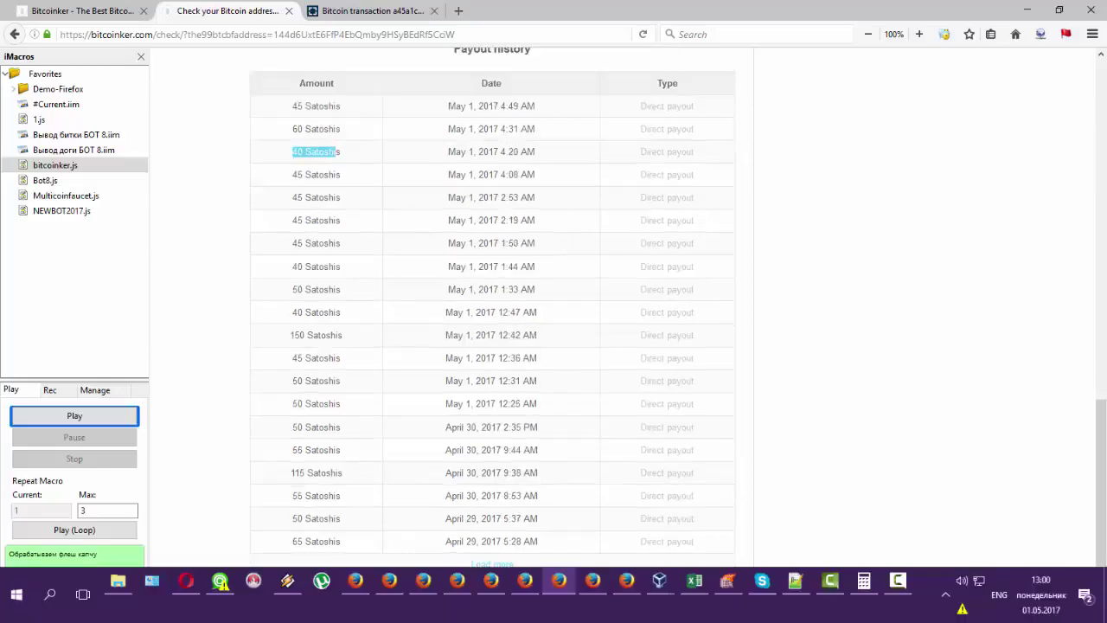
left_click(796, 580)
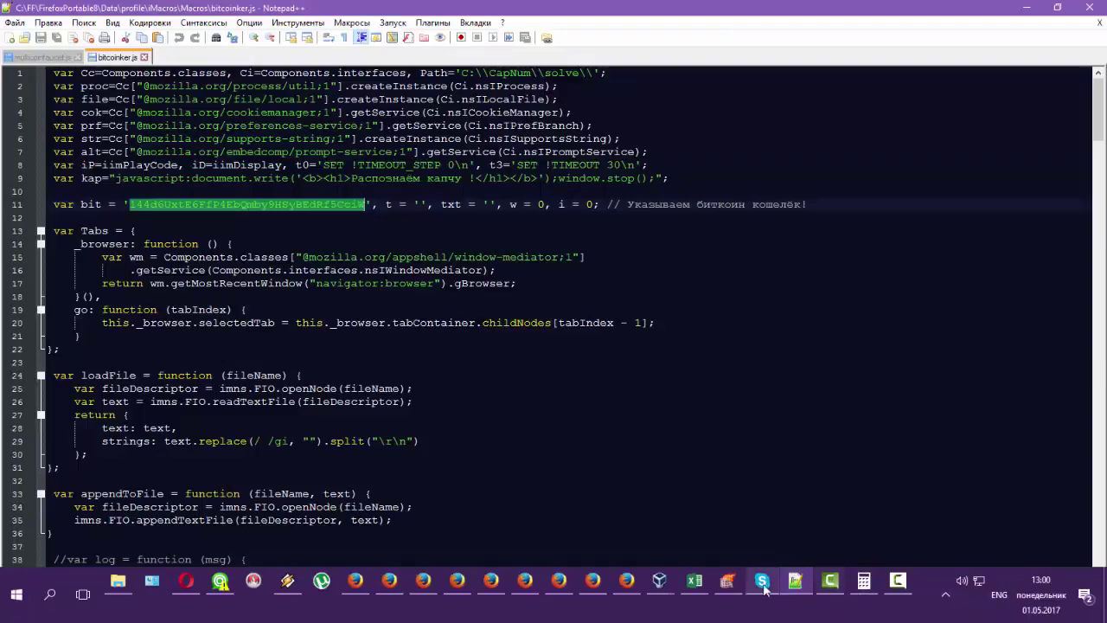
key("alt+Tab")
left_click(866, 582)
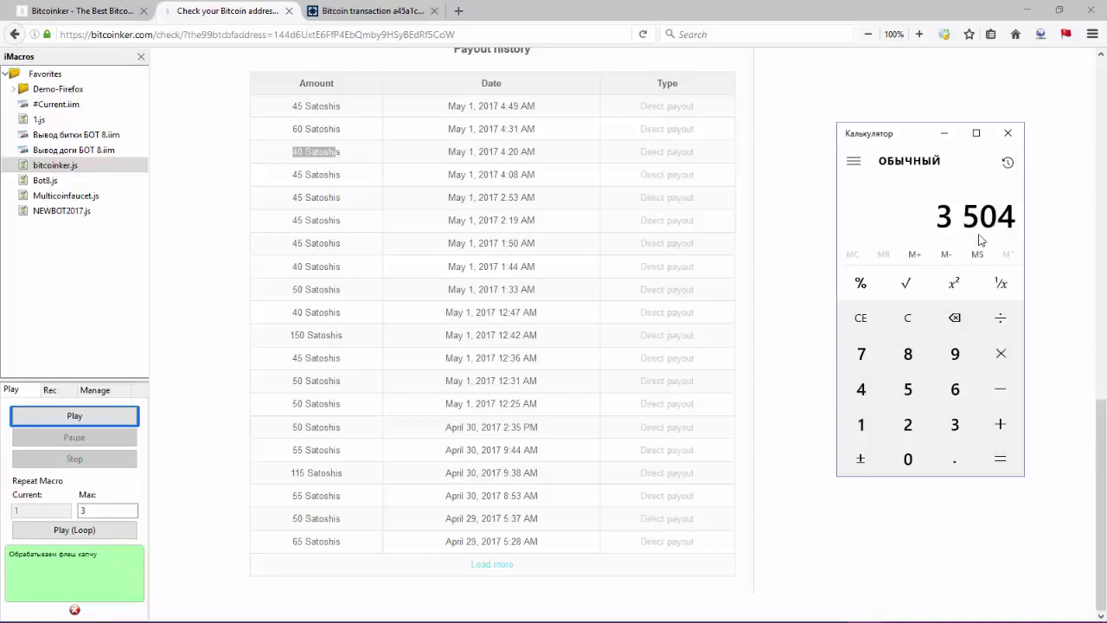
left_click(1002, 322)
left_click(909, 424)
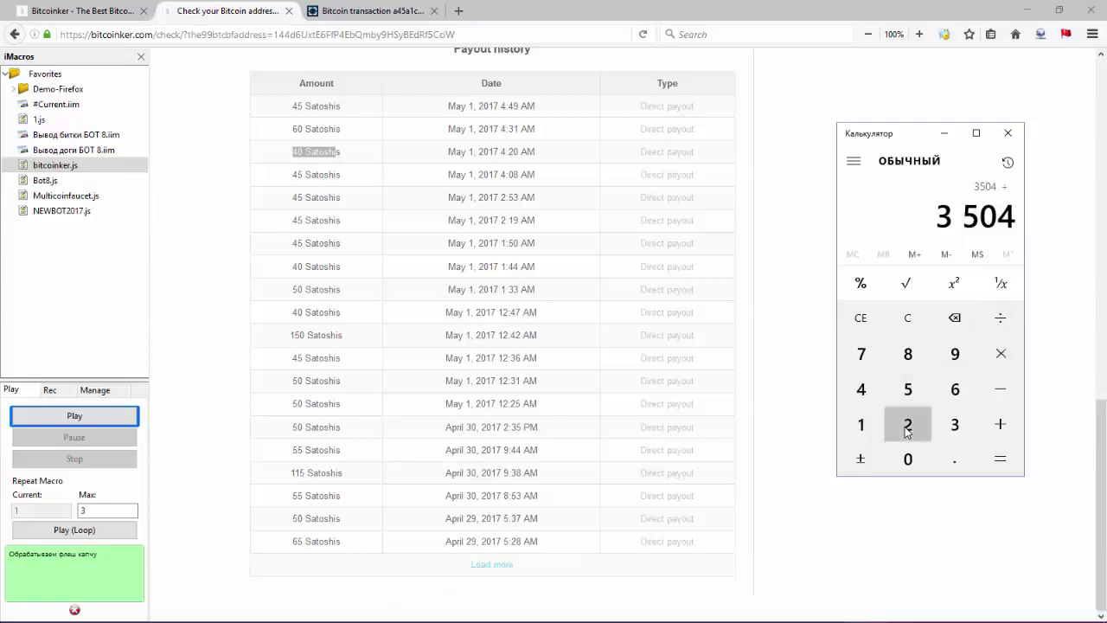
left_click(861, 390)
left_click(1001, 460)
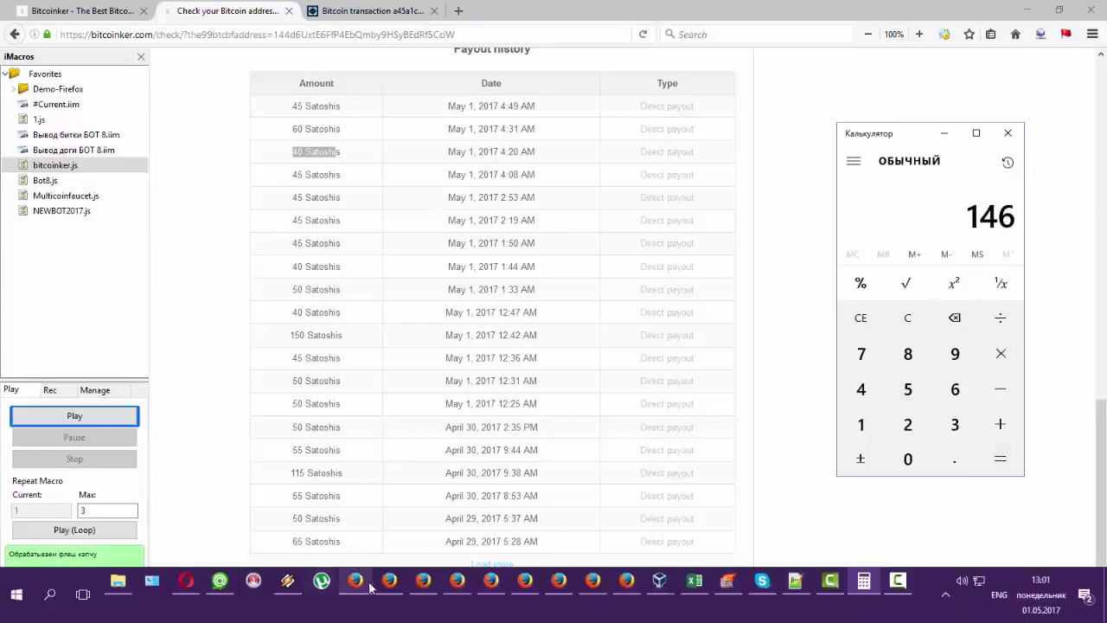
Bring up the FreeBitco.in payout table beside Calculator and multiply 146 by 24.
left_click(351, 606)
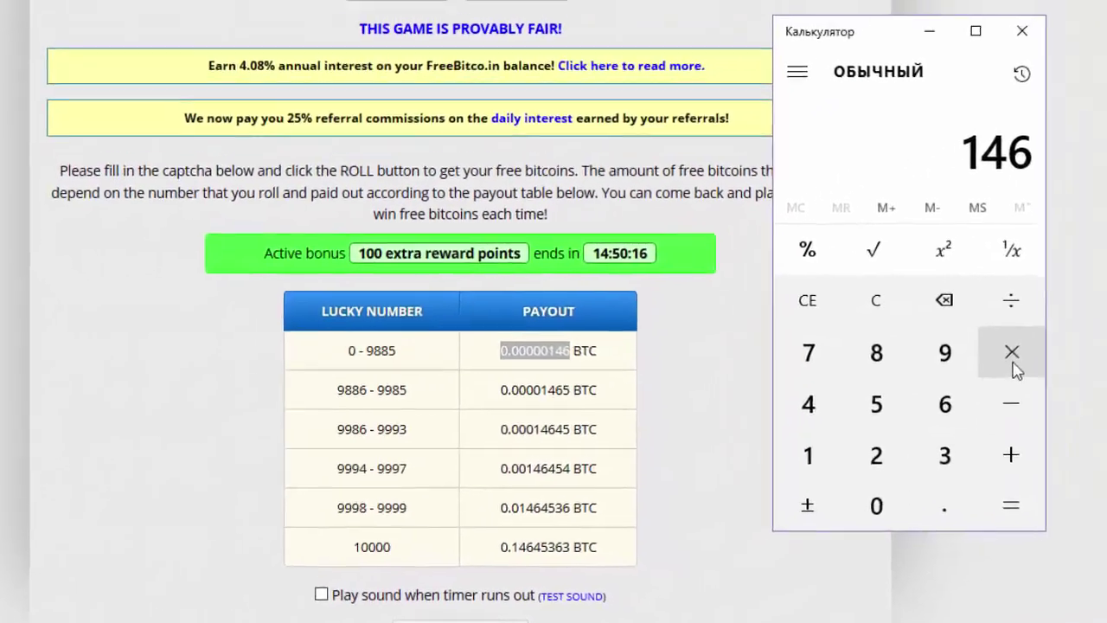
left_click(978, 371)
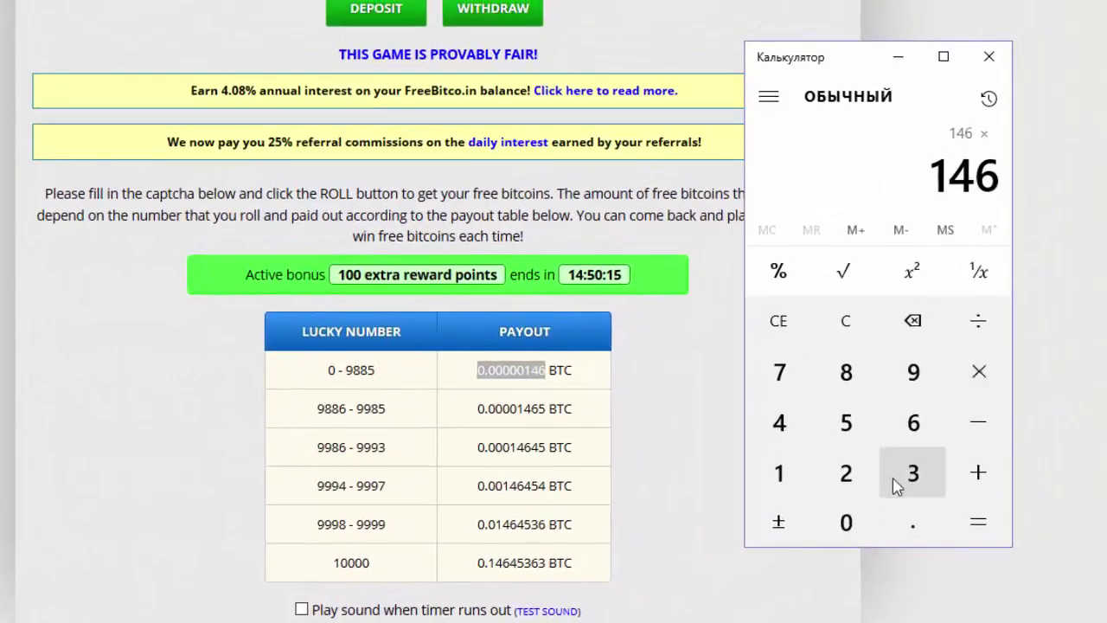
left_click(847, 473)
left_click(776, 440)
left_click(982, 535)
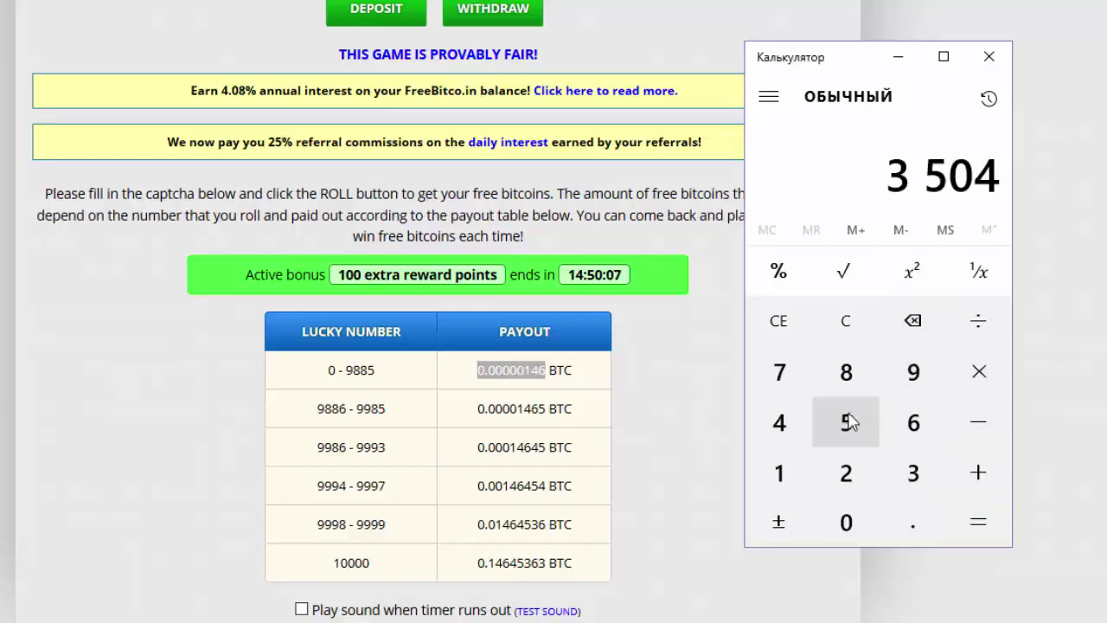
Clear Calculator and multiply 120 by 40.
left_click(852, 338)
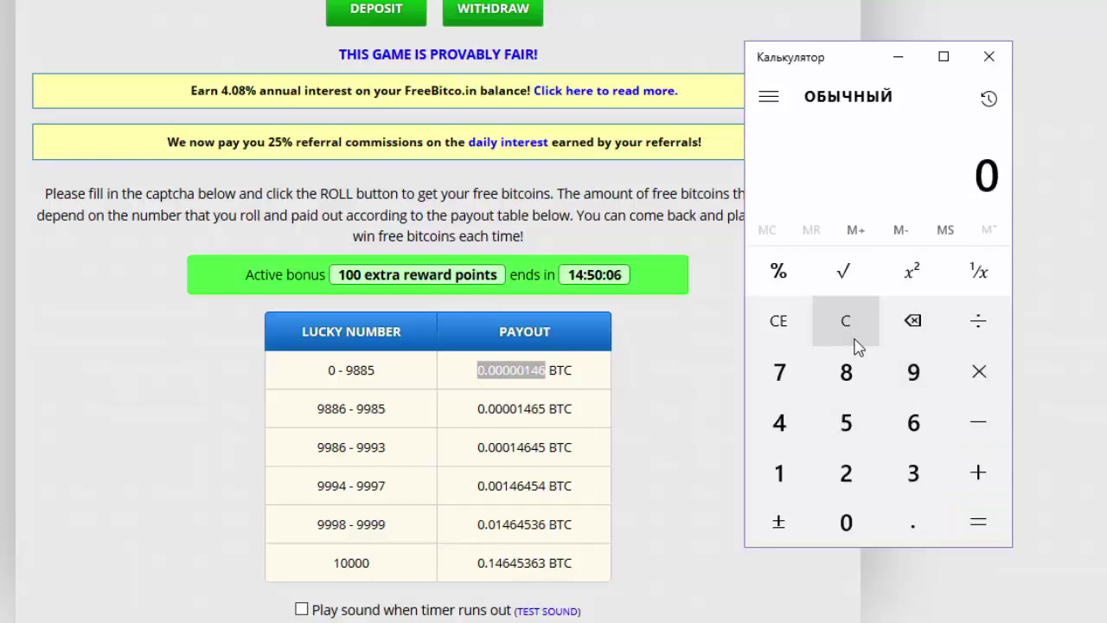
left_click(806, 480)
left_click(848, 472)
left_click(846, 522)
left_click(981, 377)
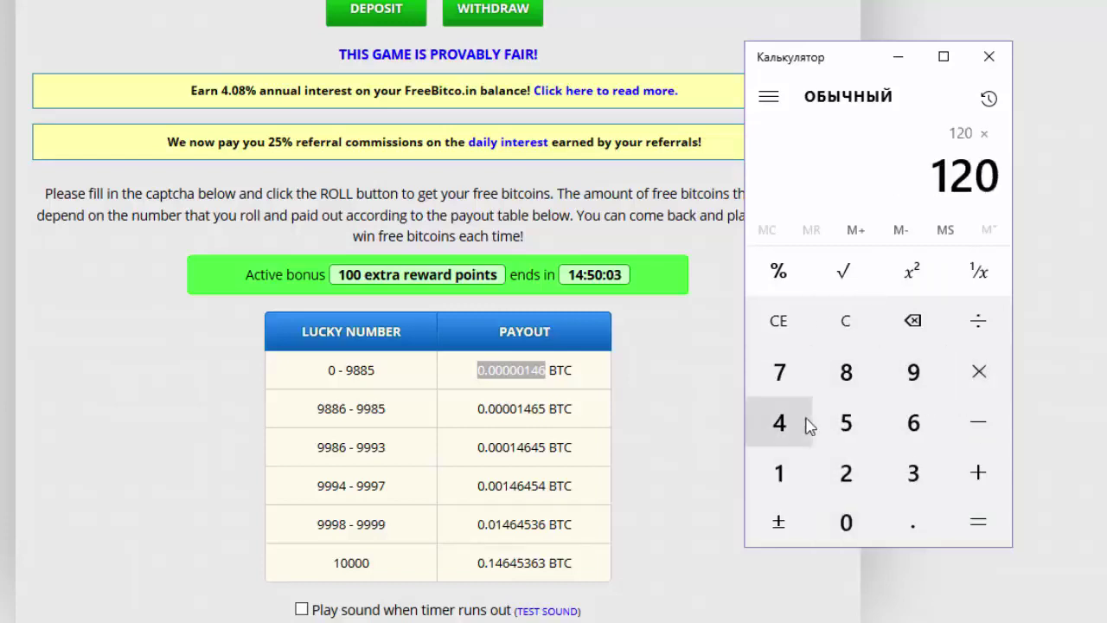
left_click(780, 423)
left_click(847, 521)
left_click(977, 525)
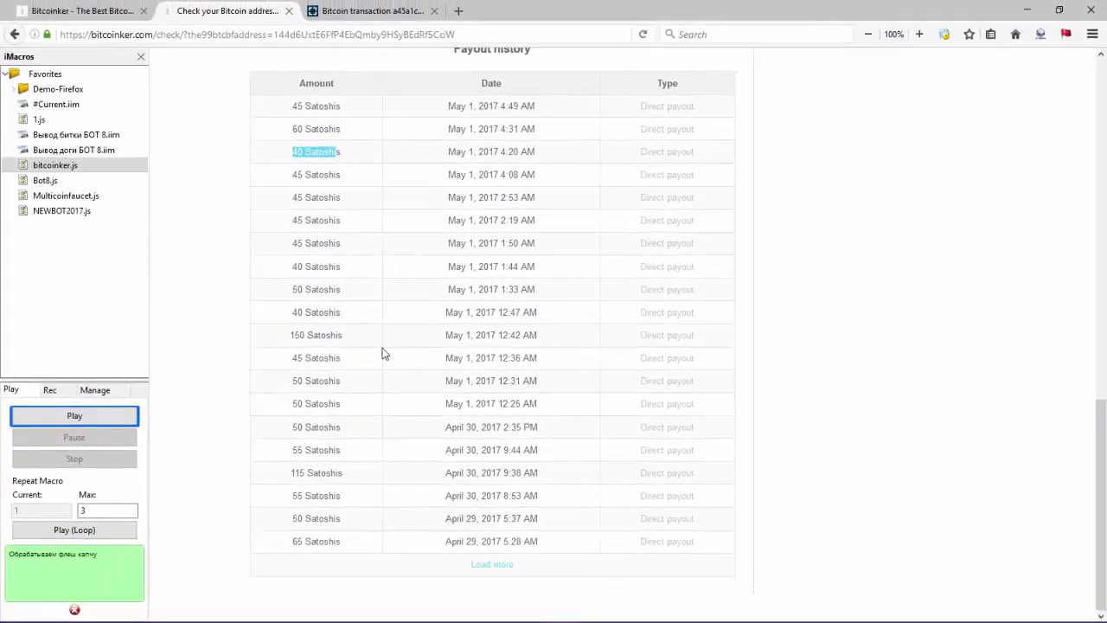
Highlight the 50, 150 and 65 Satoshis amounts in Bitcoinker's payout history and review the address totals above it.
left_click_drag(293, 289, 337, 291)
left_click_drag(288, 336, 347, 340)
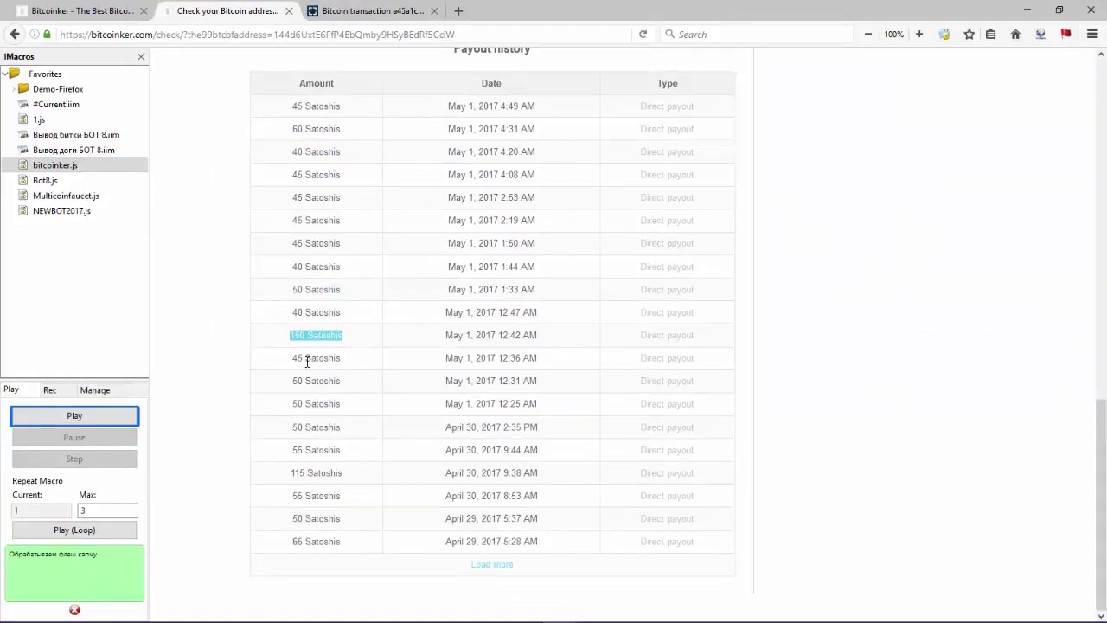
left_click_drag(280, 546, 344, 535)
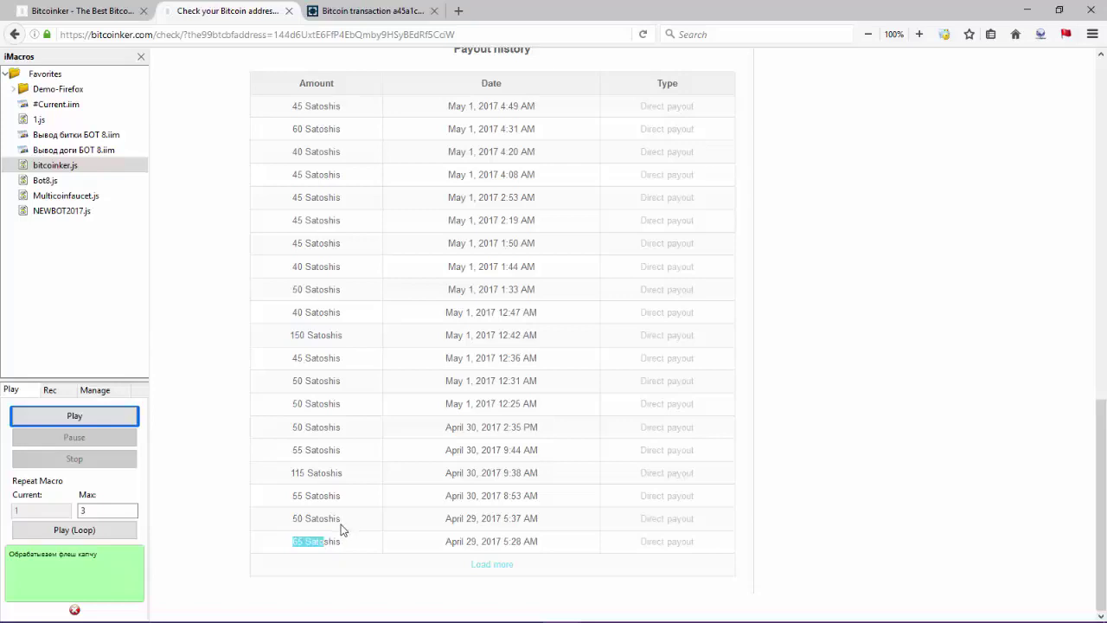
scroll(342, 524, "up", 4)
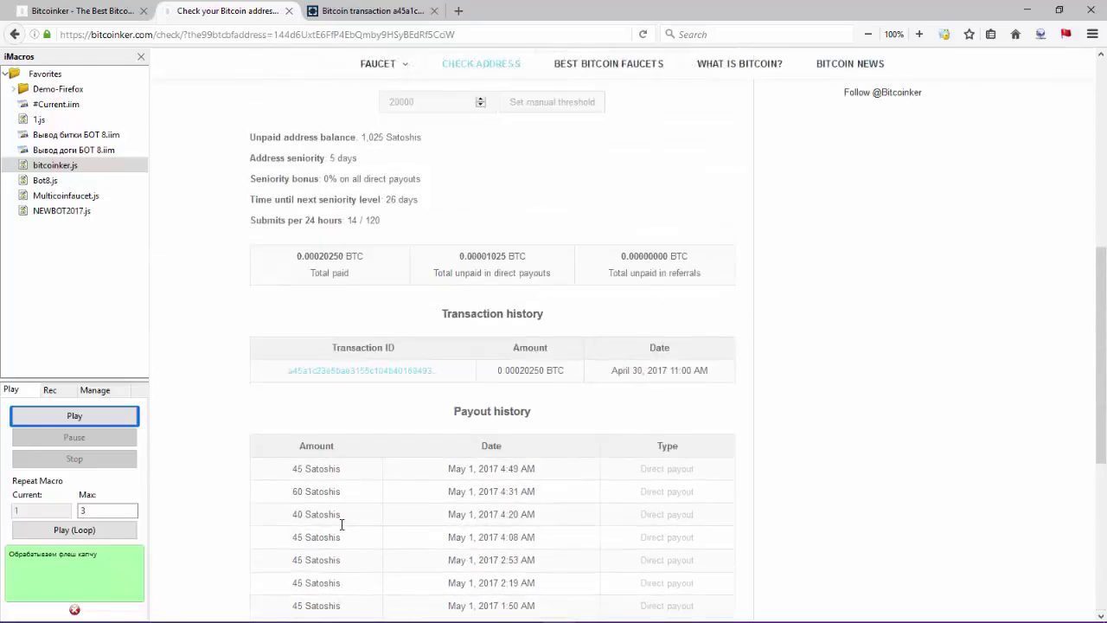
scroll(341, 528, "up", 2)
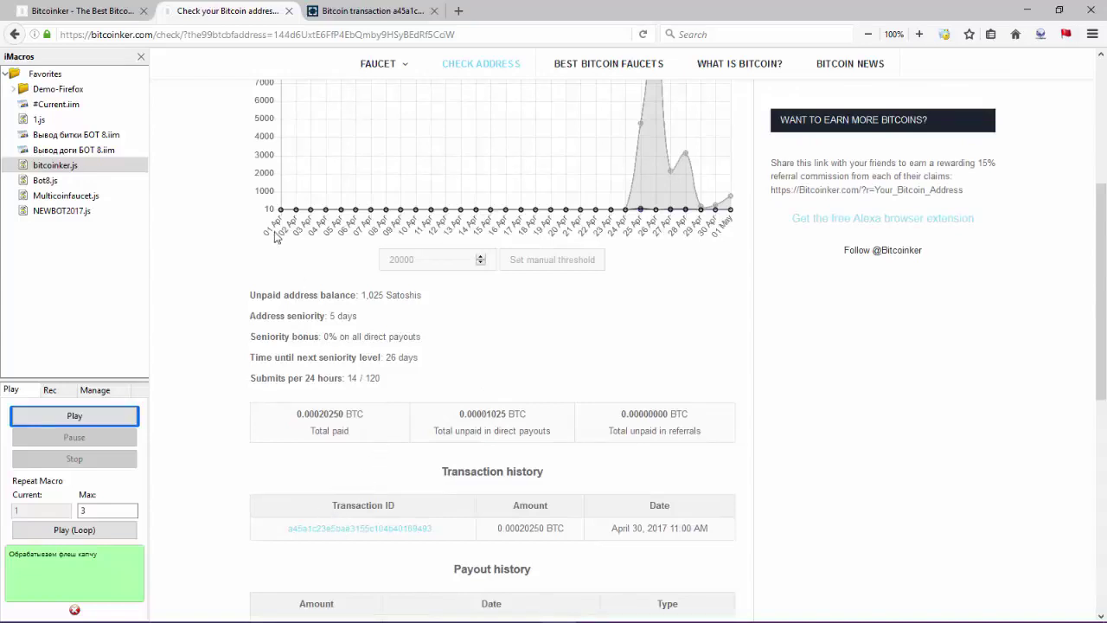
Revisit the faucet page's captcha and address form, and return to the wallet's address statistics.
left_click(110, 21)
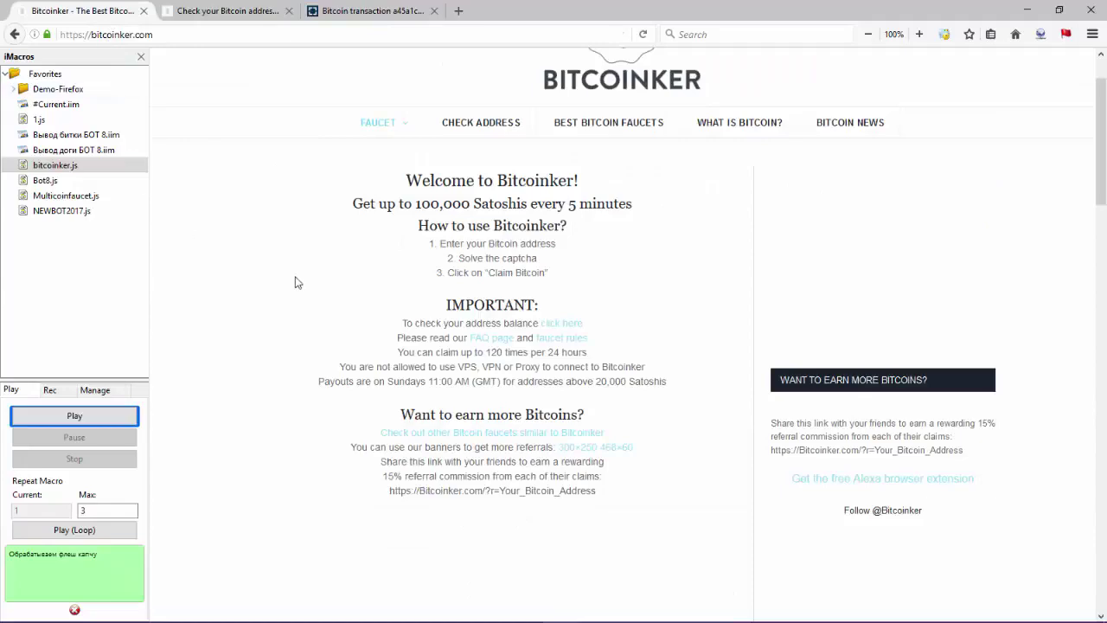
scroll(297, 282, "down", 5)
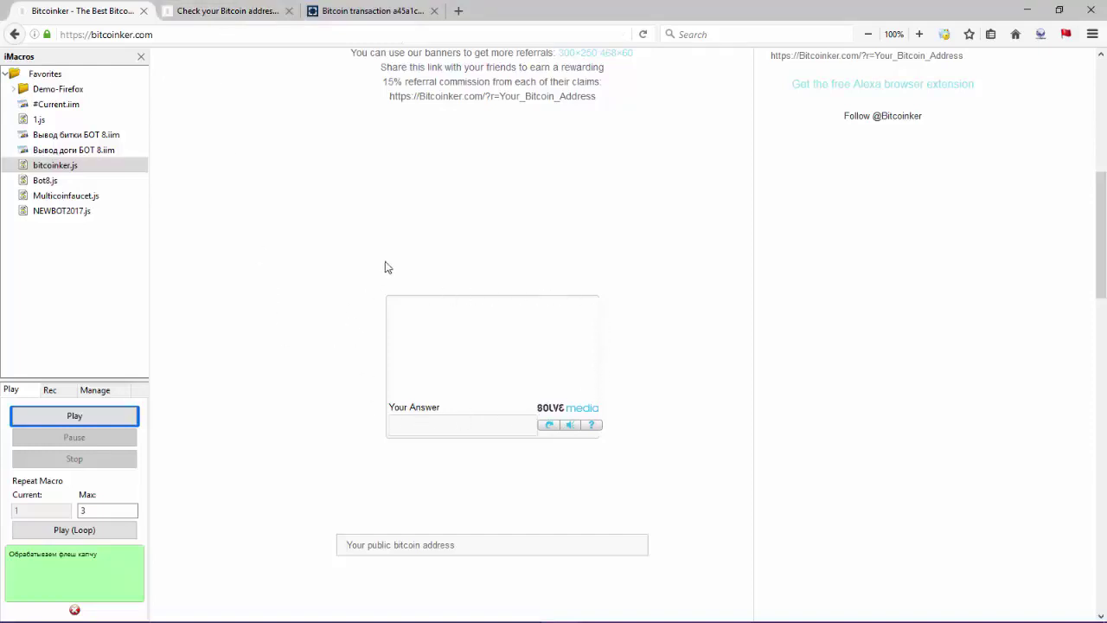
left_click(249, 12)
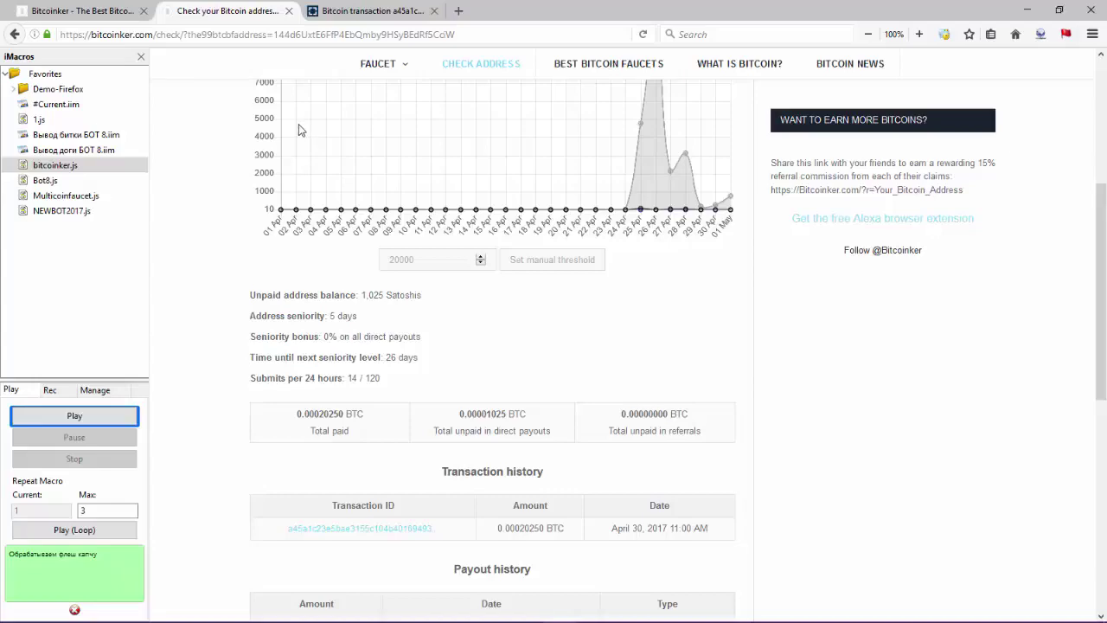
Find the payment totals in Bitcoinker's address statistics and highlight the total paid BTC amount.
scroll(300, 131, "down", 3)
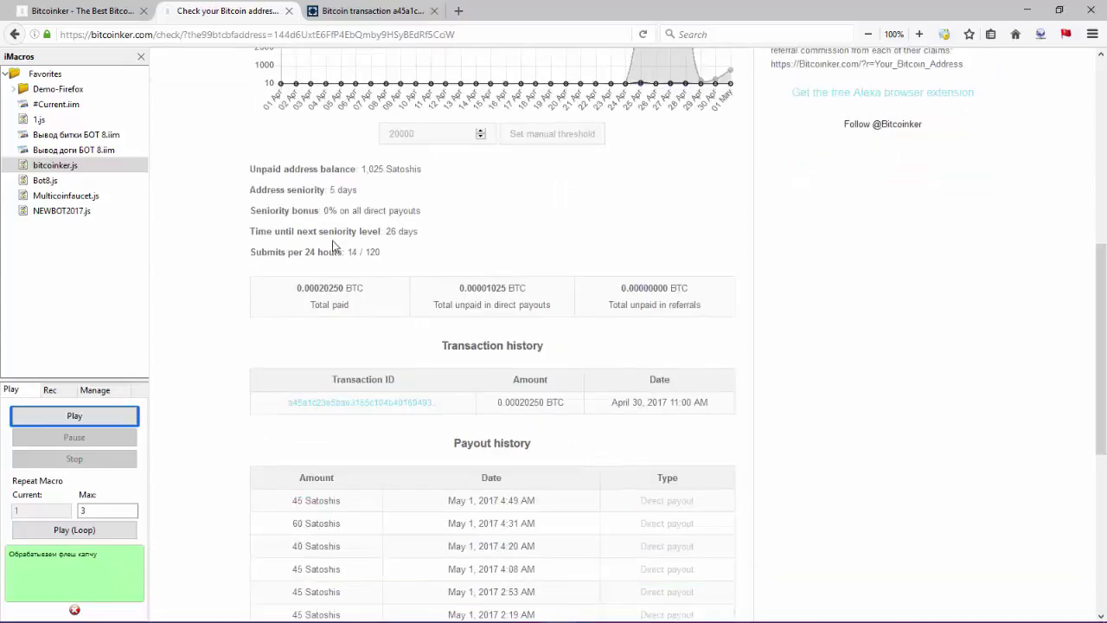
scroll(310, 250, "down", 1)
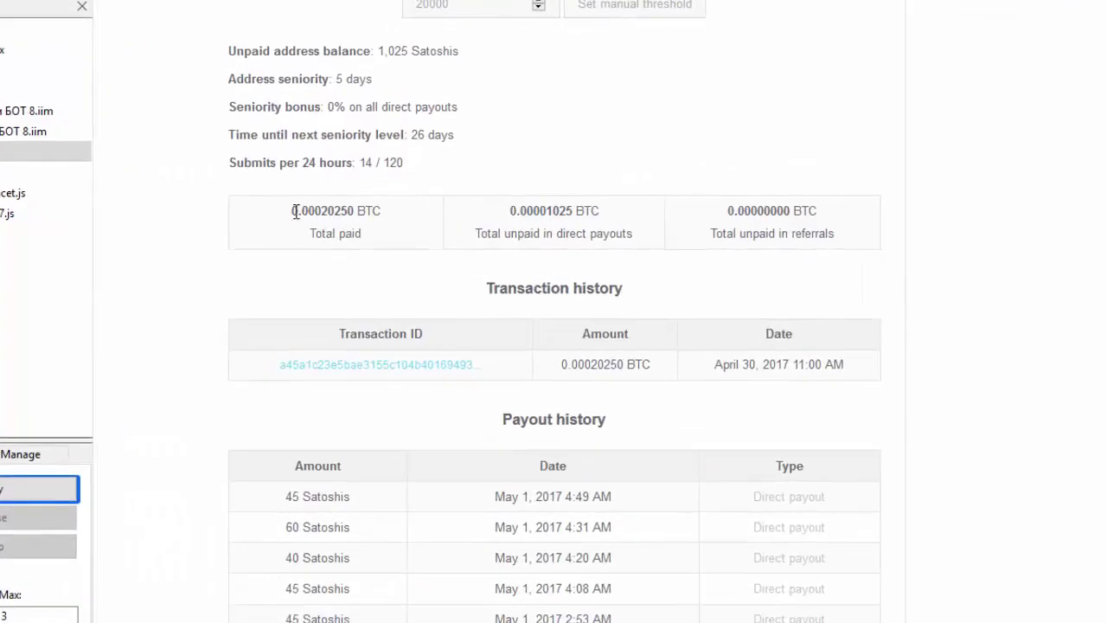
left_click_drag(295, 211, 361, 213)
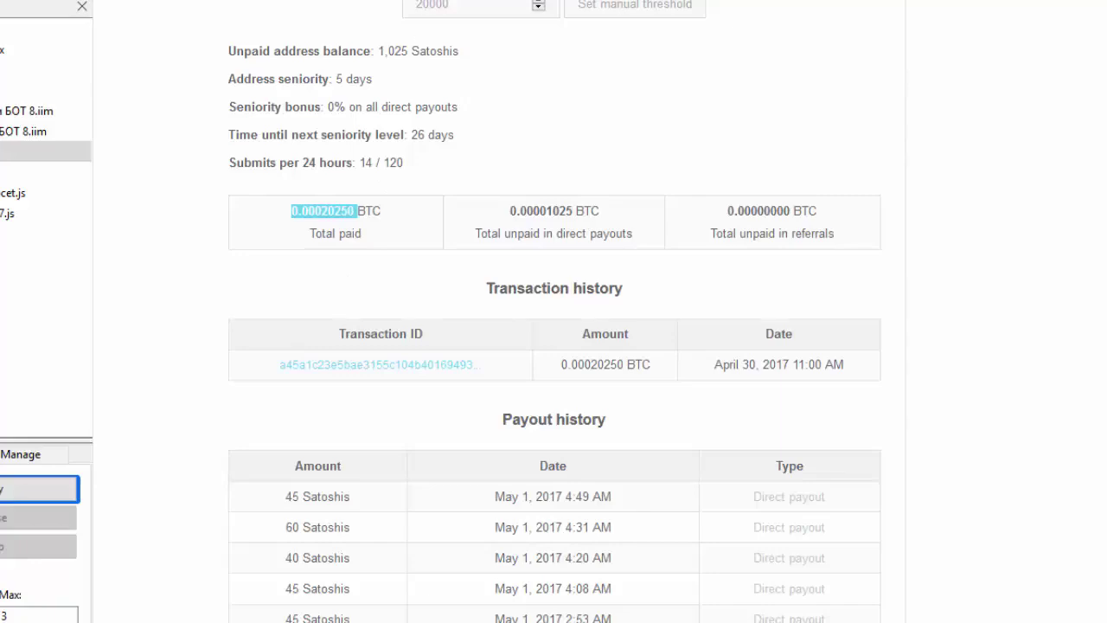
Switch to Coinbase in Opera, view the details of the received 0.0002025 BTC transaction, and highlight its date and amount.
key("ctrl+w")
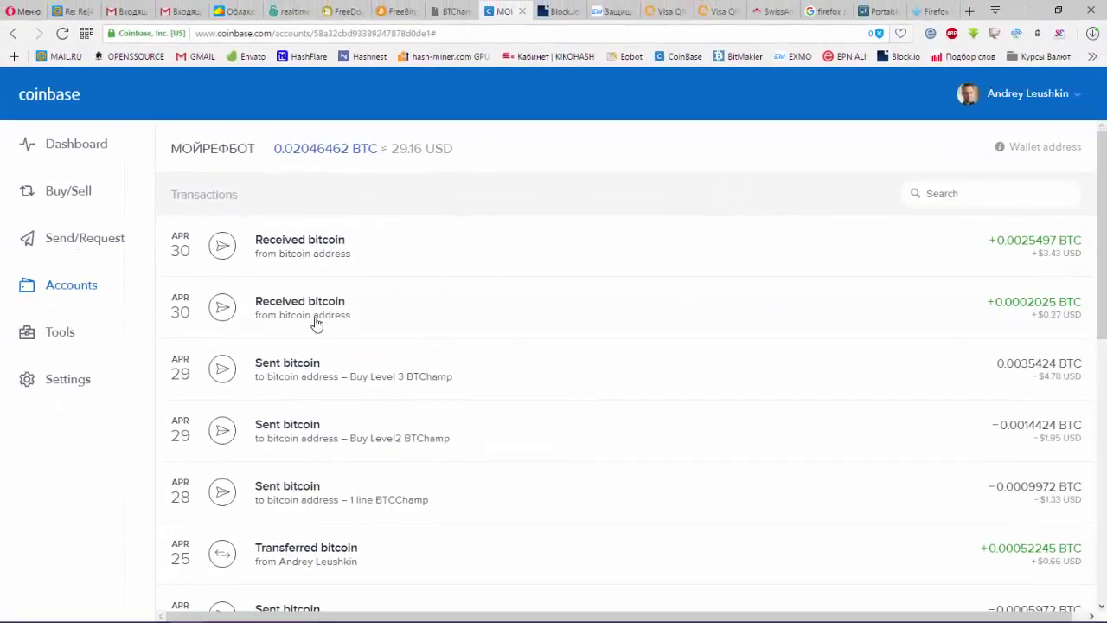
left_click(854, 319)
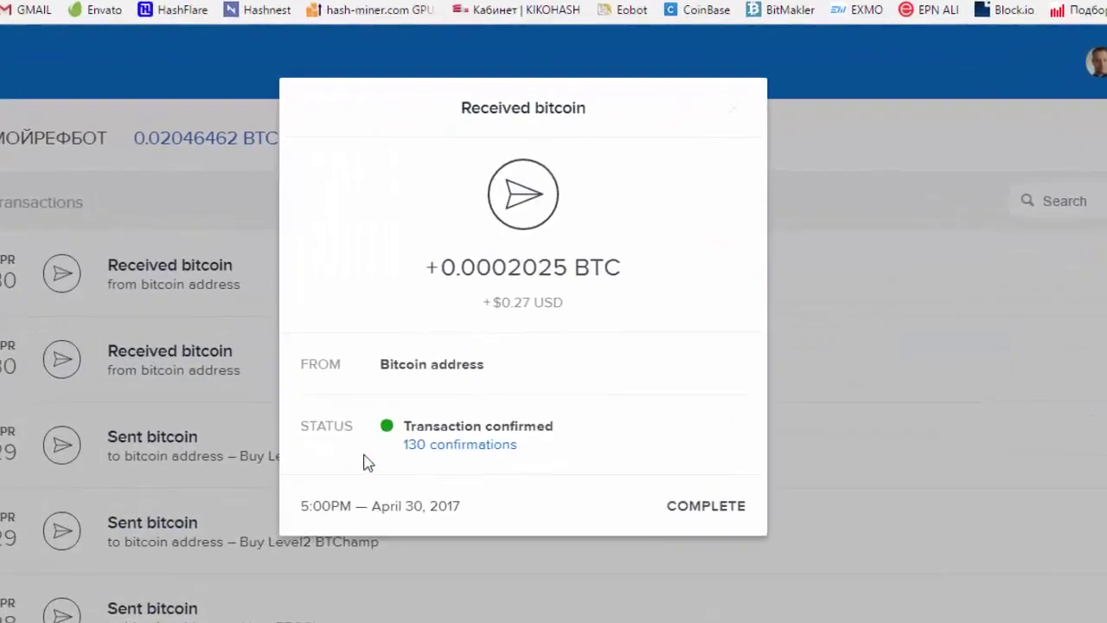
left_click_drag(406, 505, 461, 504)
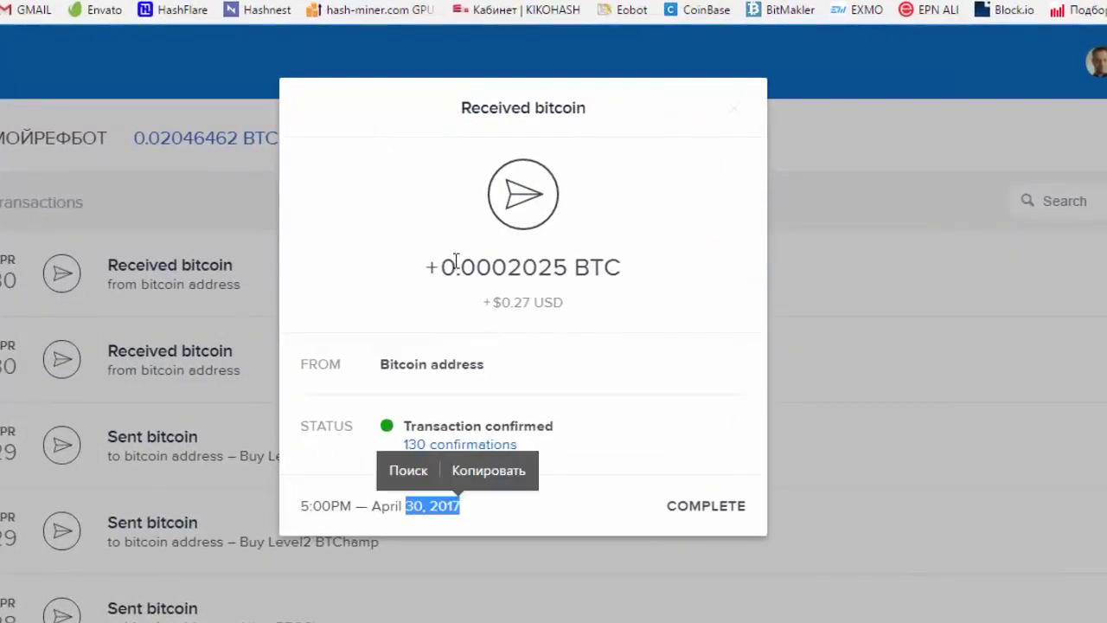
left_click_drag(440, 269, 571, 270)
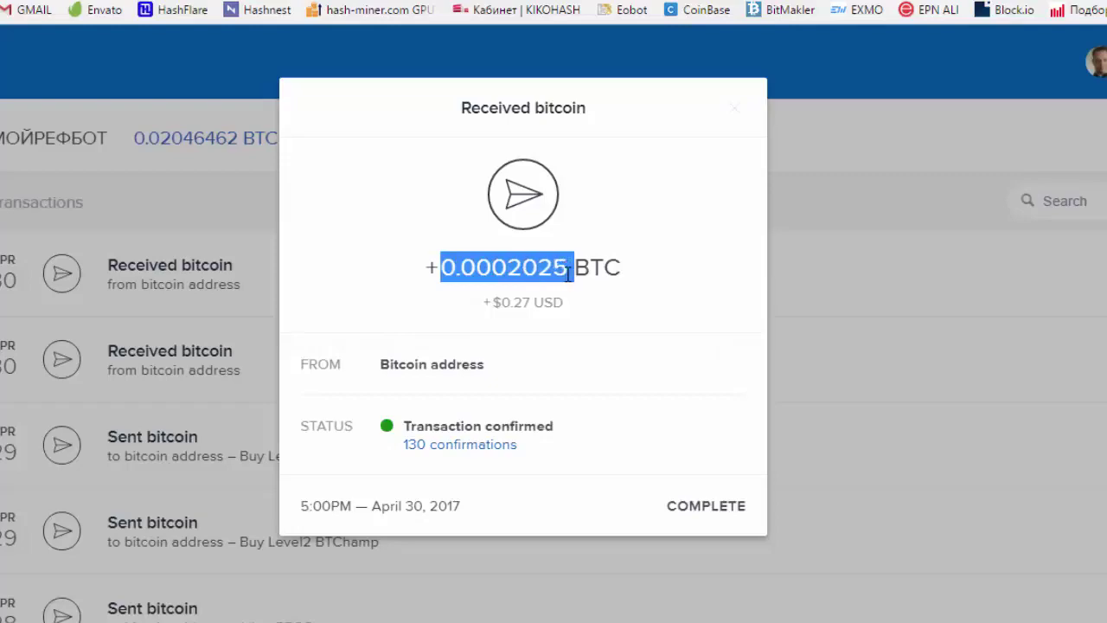
left_click(733, 116)
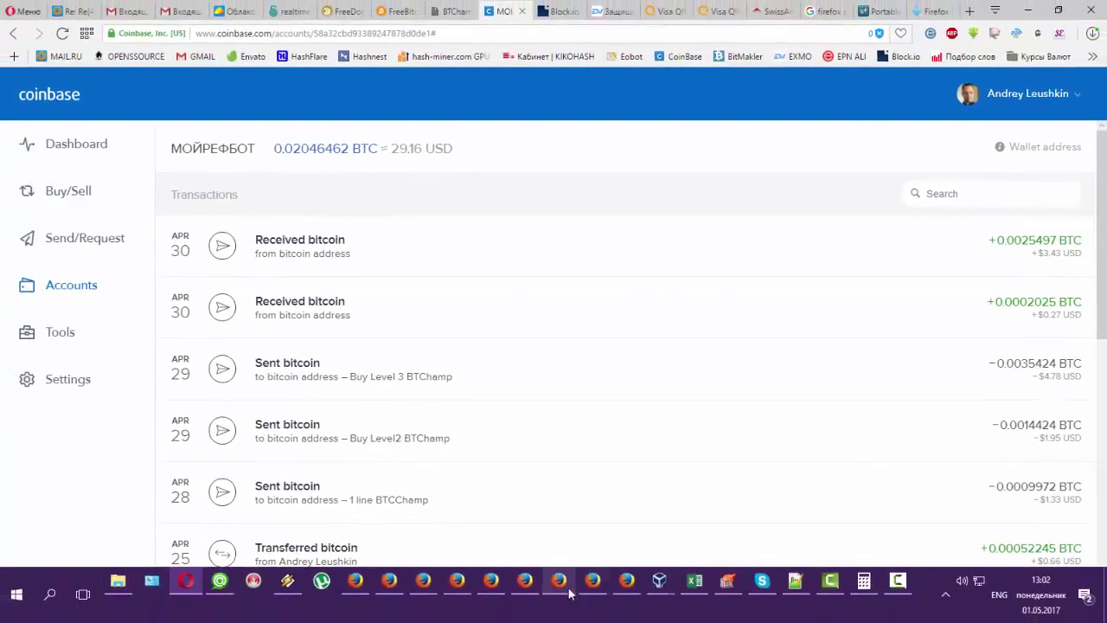
Return to Bitcoinker's faucet page in Firefox and highlight the Your_Bitcoin_Address placeholder in the referral link.
left_click(569, 593)
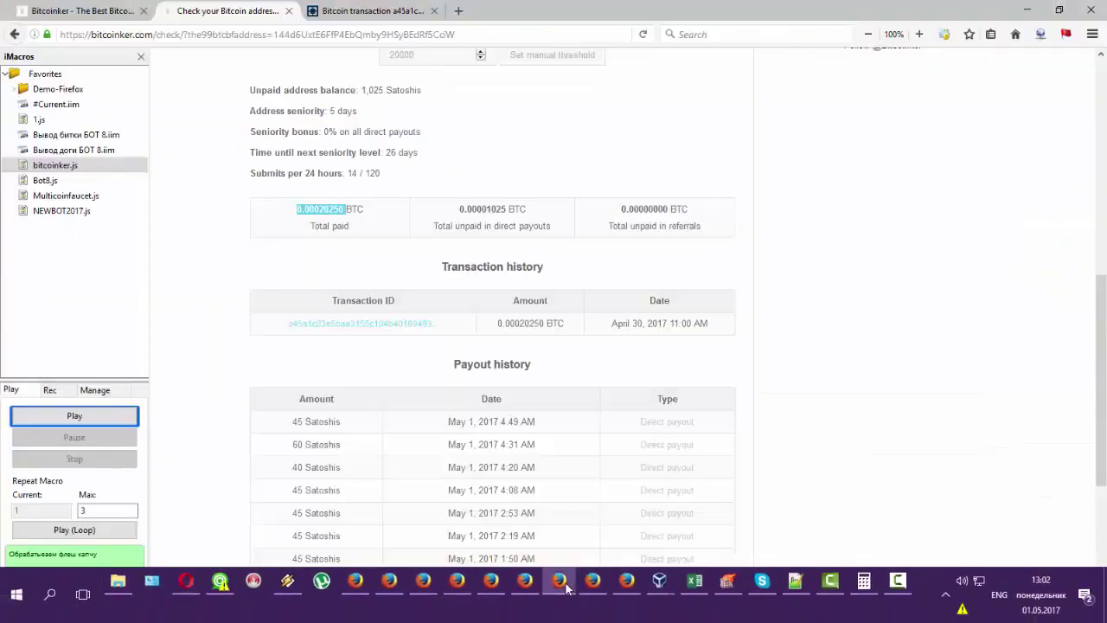
scroll(704, 233, "up", 2)
scroll(703, 232, "up", 2)
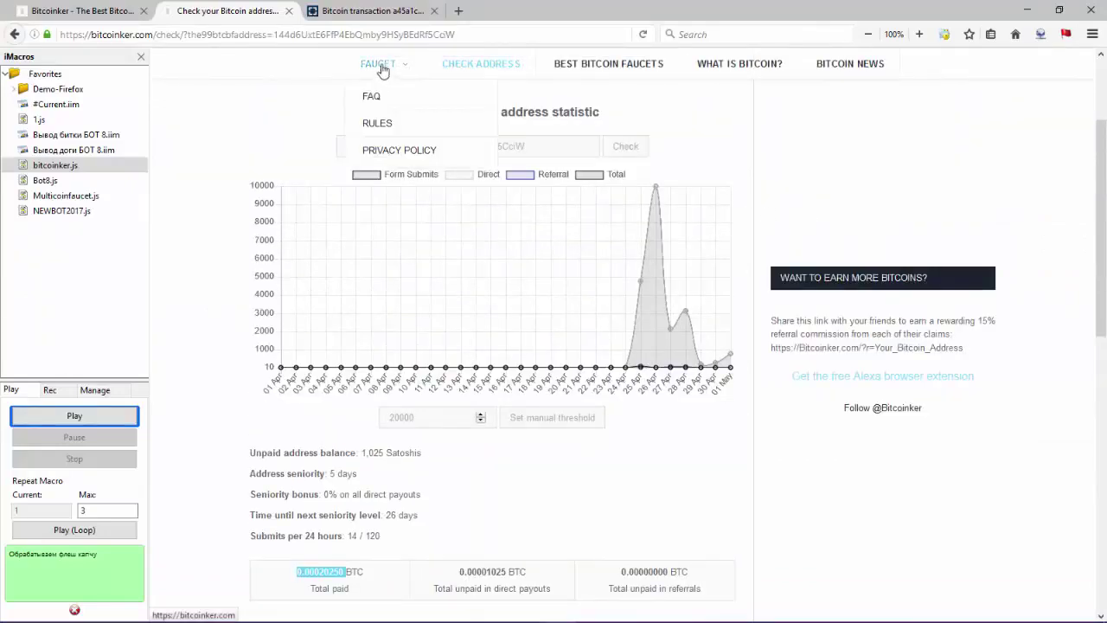
left_click(91, 13)
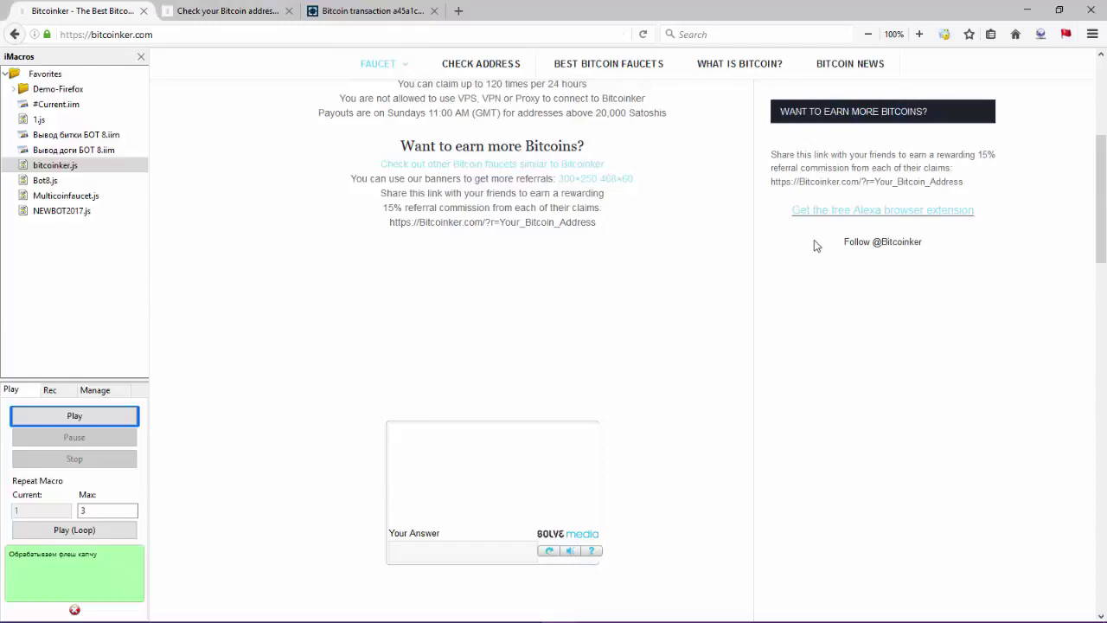
scroll(814, 246, "up", 2)
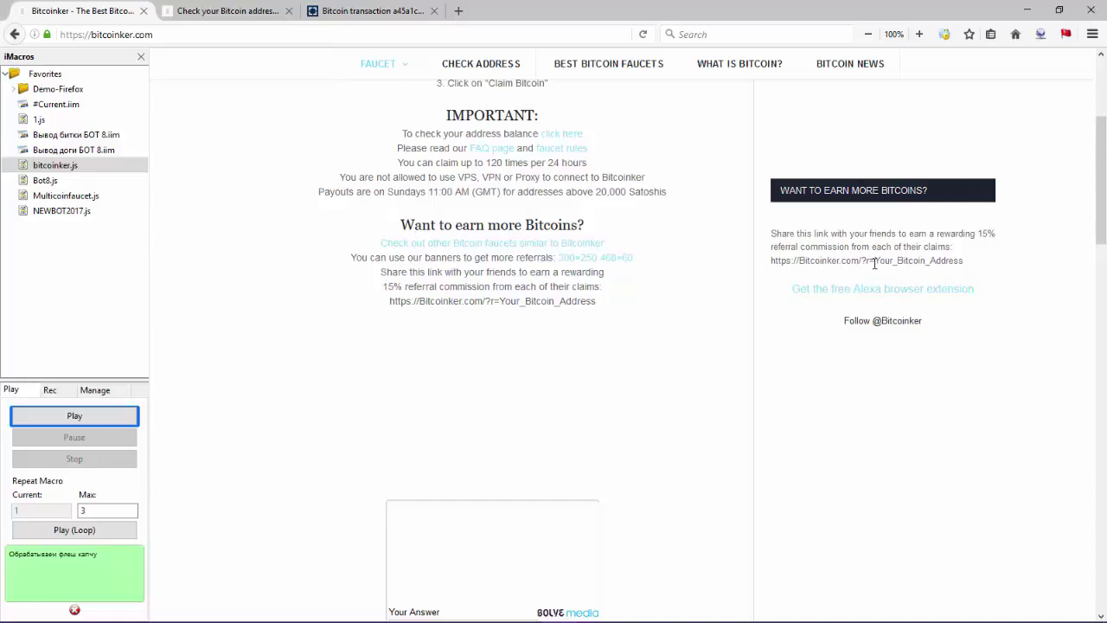
left_click_drag(875, 264, 966, 262)
scroll(541, 327, "up", 2)
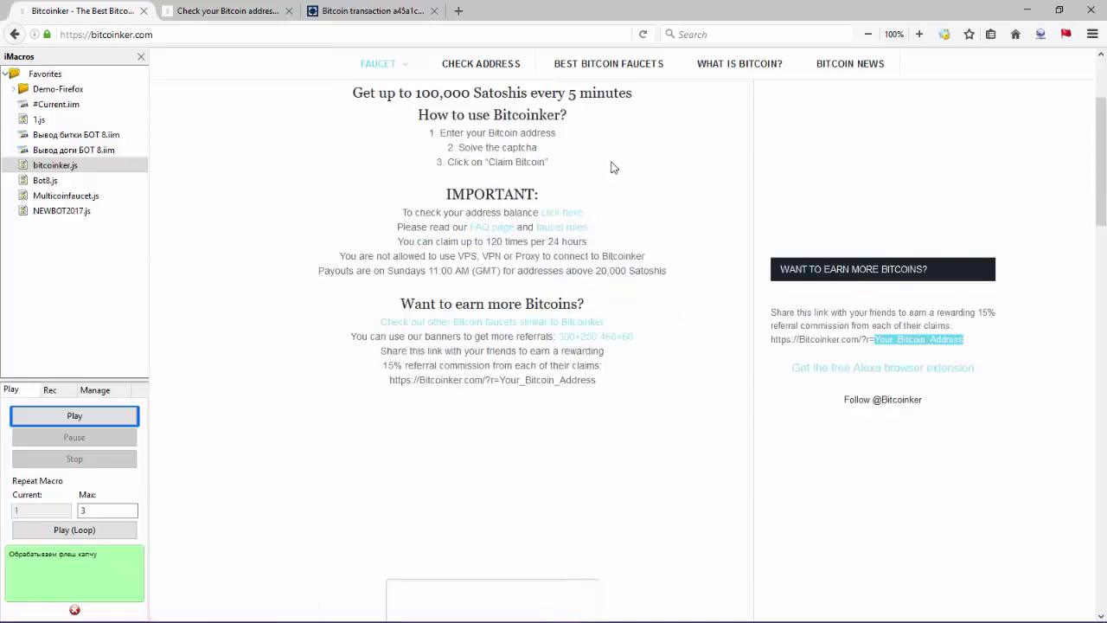
scroll(627, 141, "up", 3)
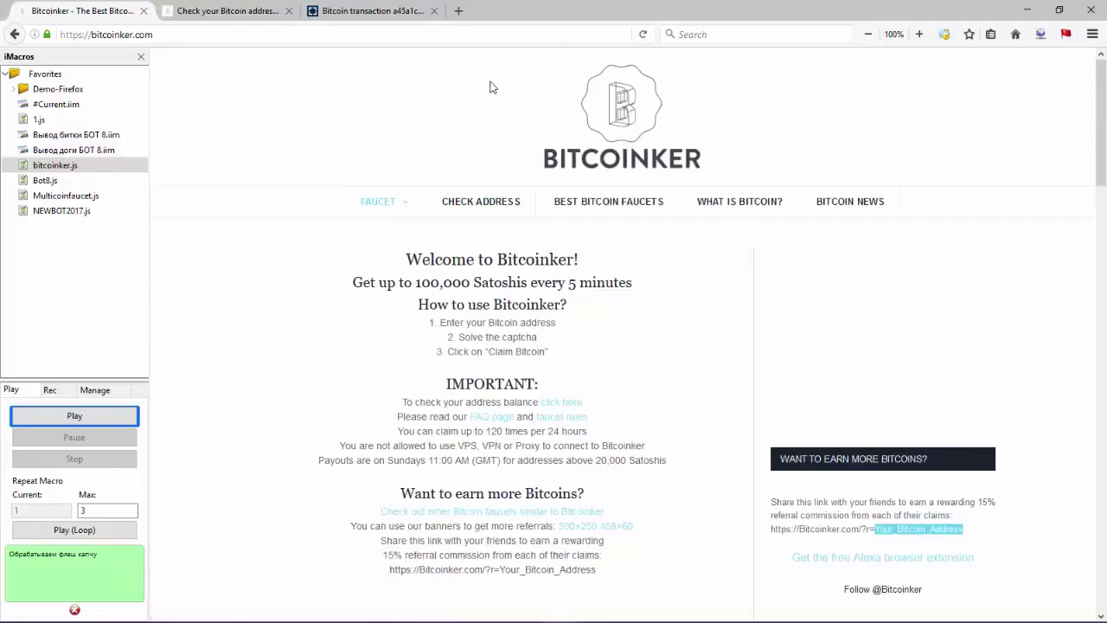
Open Bitcoinker's Best Bitcoin Faucets page in a separate tab, review the listed faucets, and close it.
scroll(490, 88, "down", 2)
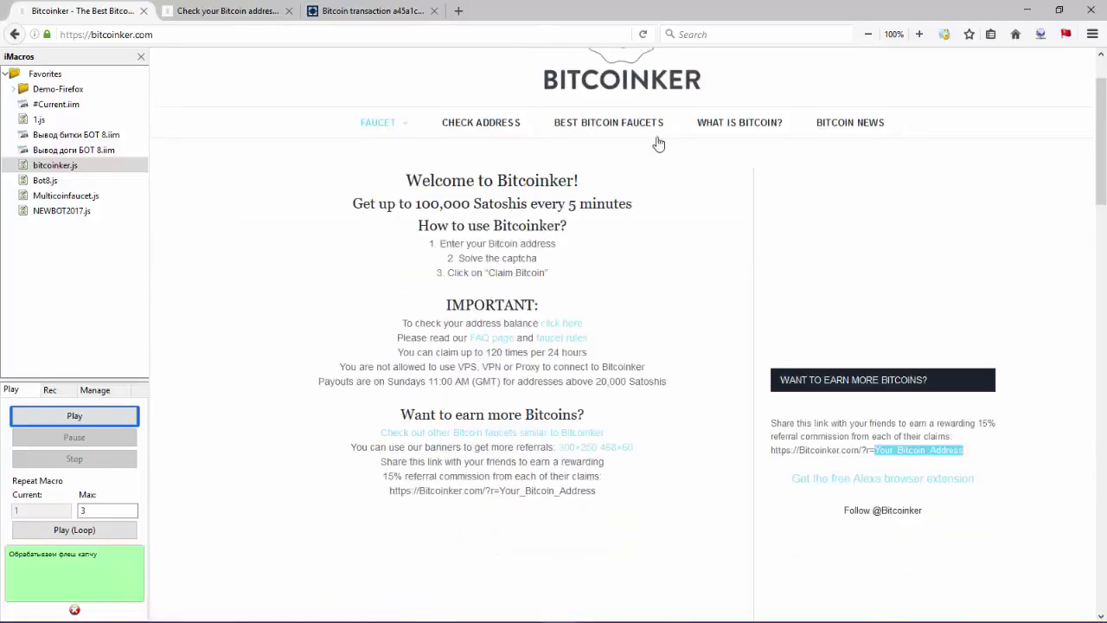
middle_click(609, 130)
left_click(221, 11)
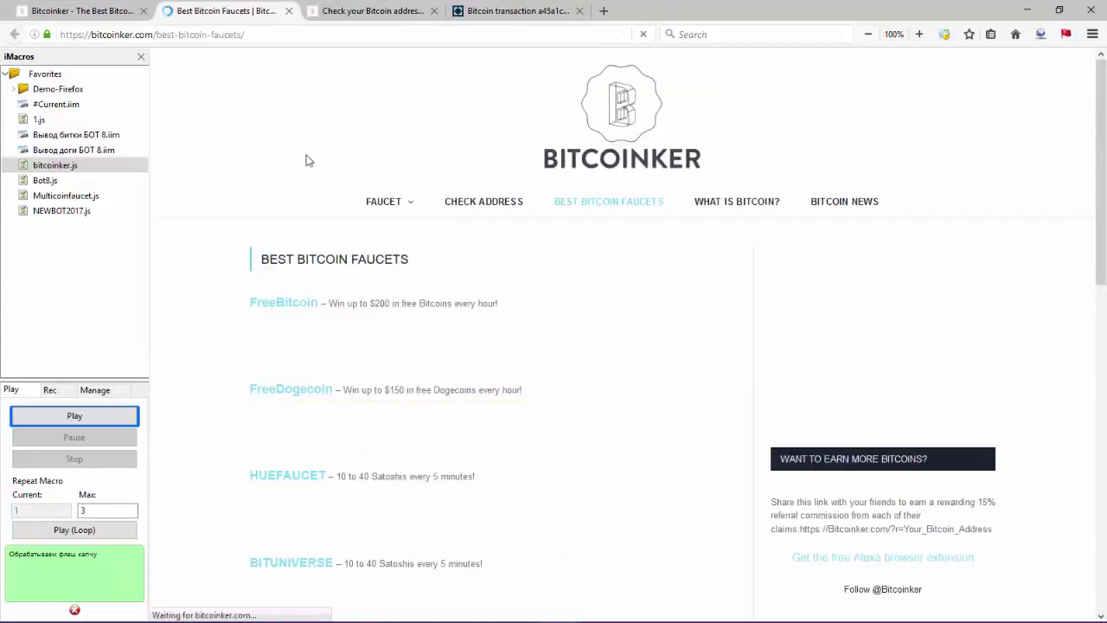
scroll(390, 220, "down", 5)
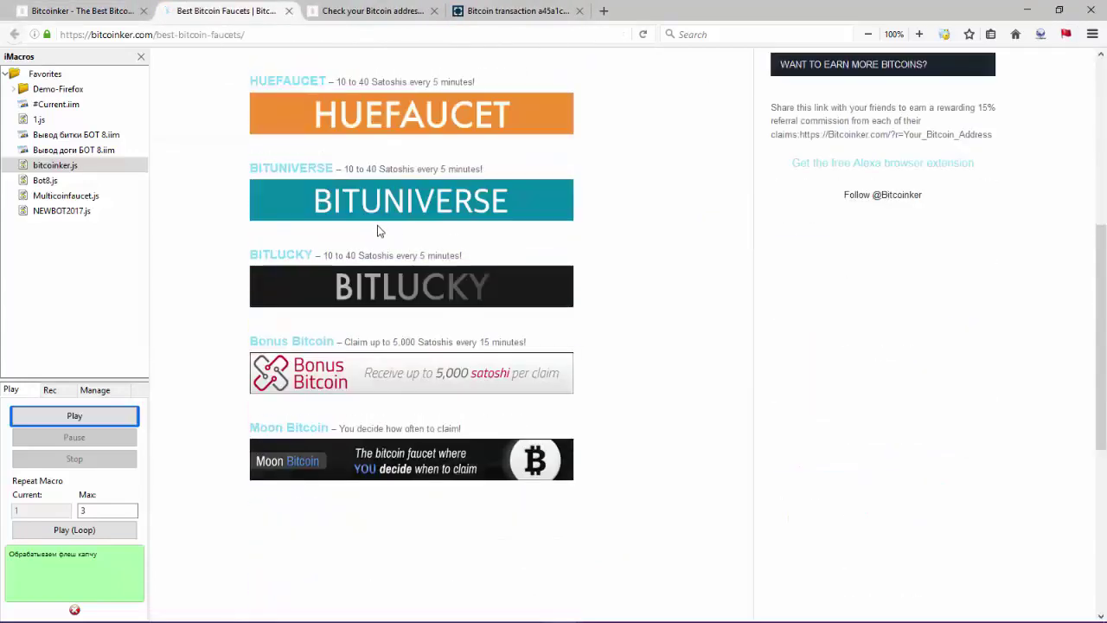
scroll(642, 301, "up", 3)
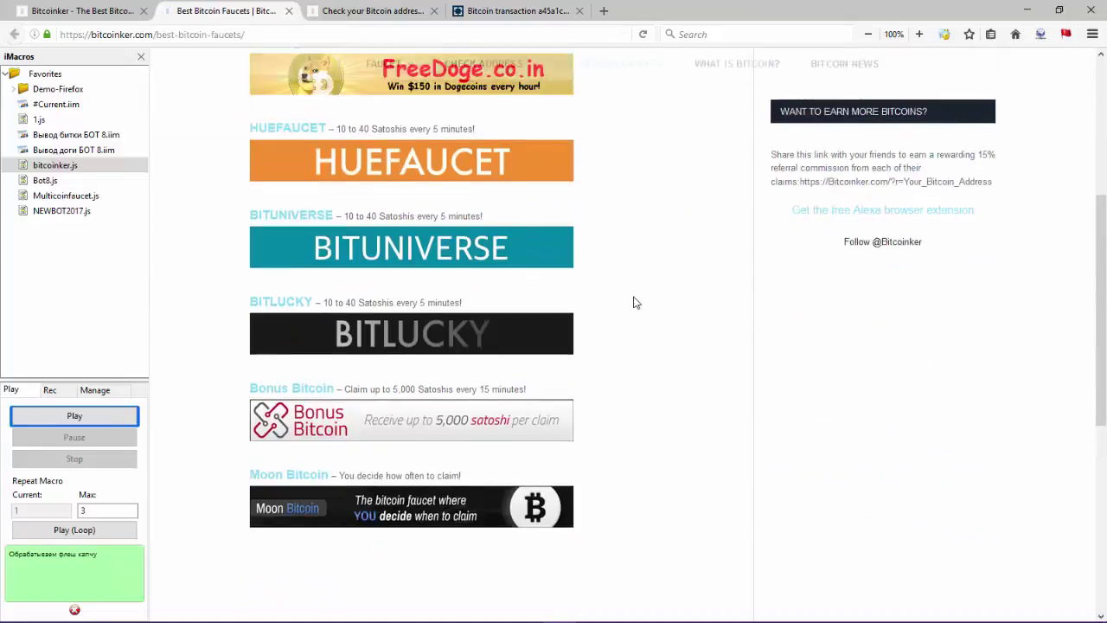
scroll(632, 302, "down", 1)
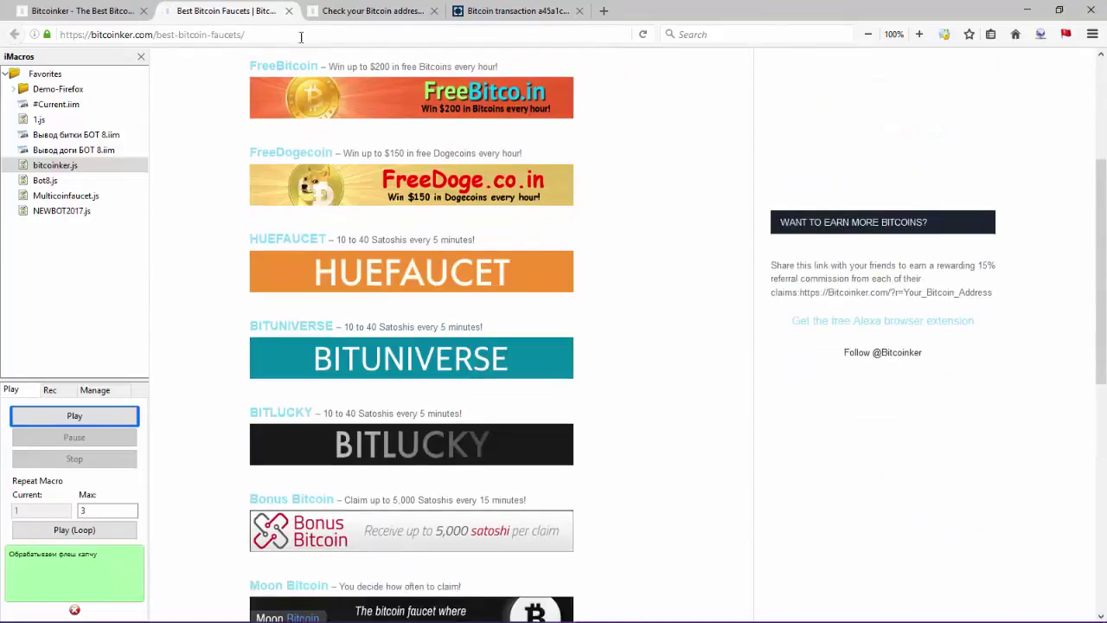
key("ctrl+w")
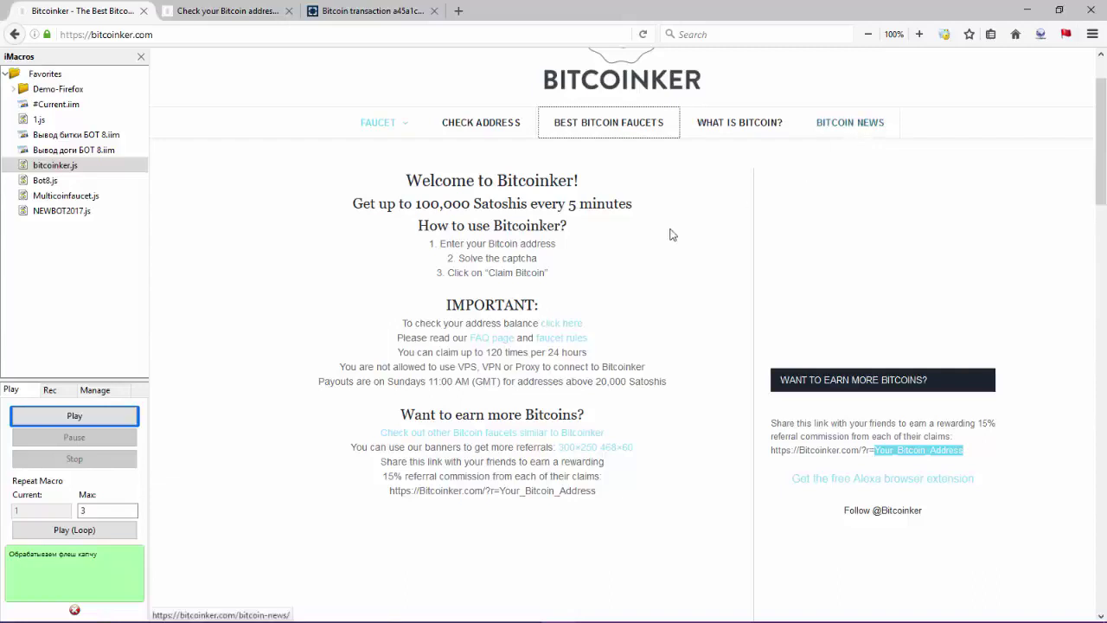
Switch to the Firefox window running NEWBOT2017 to view its site timers and balances.
scroll(645, 242, "down", 3)
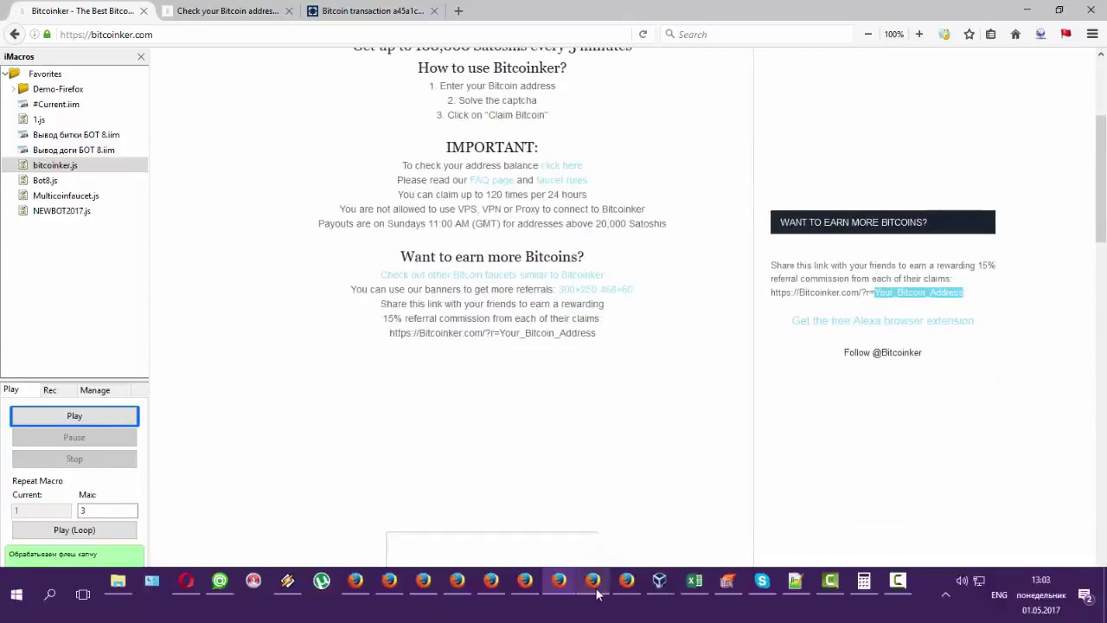
left_click(603, 591)
left_click(625, 587)
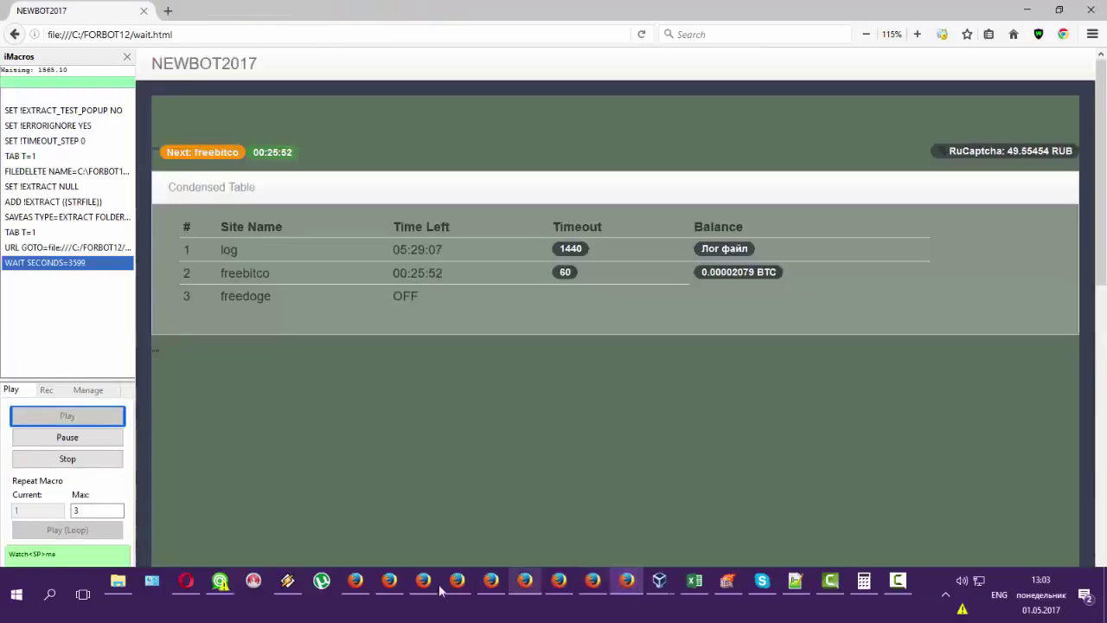
Switch to the FF folder on drive C in File Explorer and delete the FirefoxPortable folder.
mouse_move(121, 590)
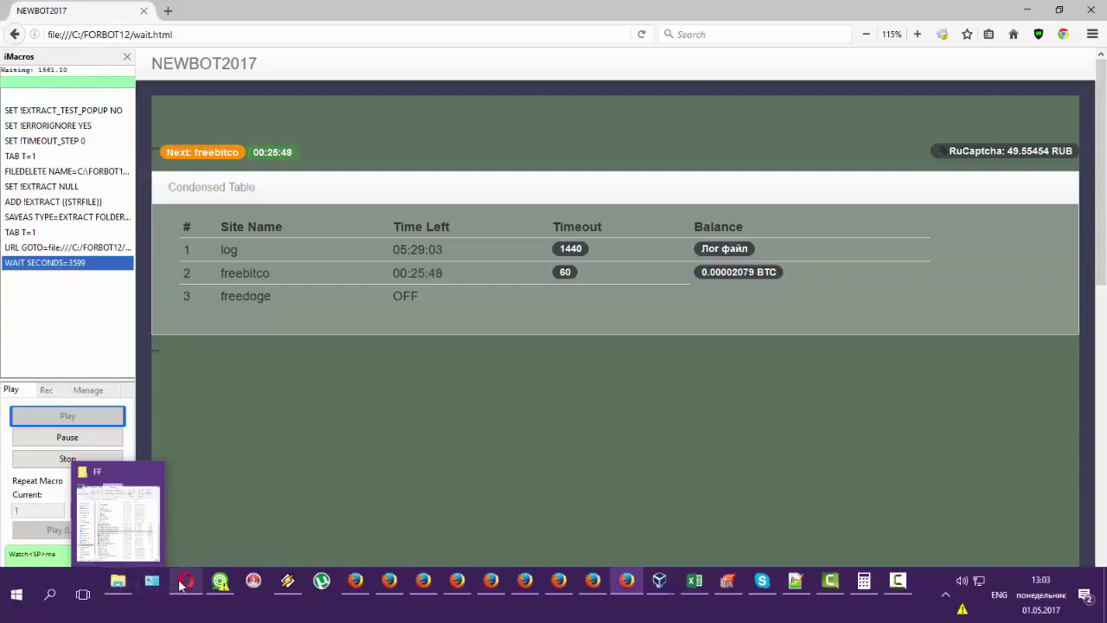
mouse_move(186, 586)
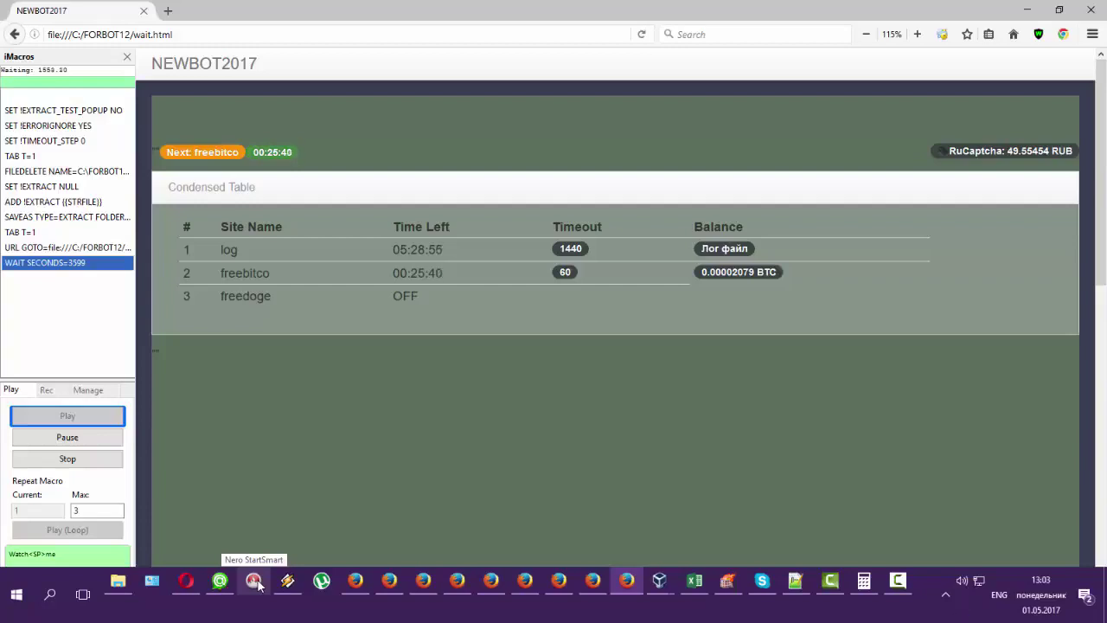
left_click(119, 596)
scroll(351, 288, "up", 6)
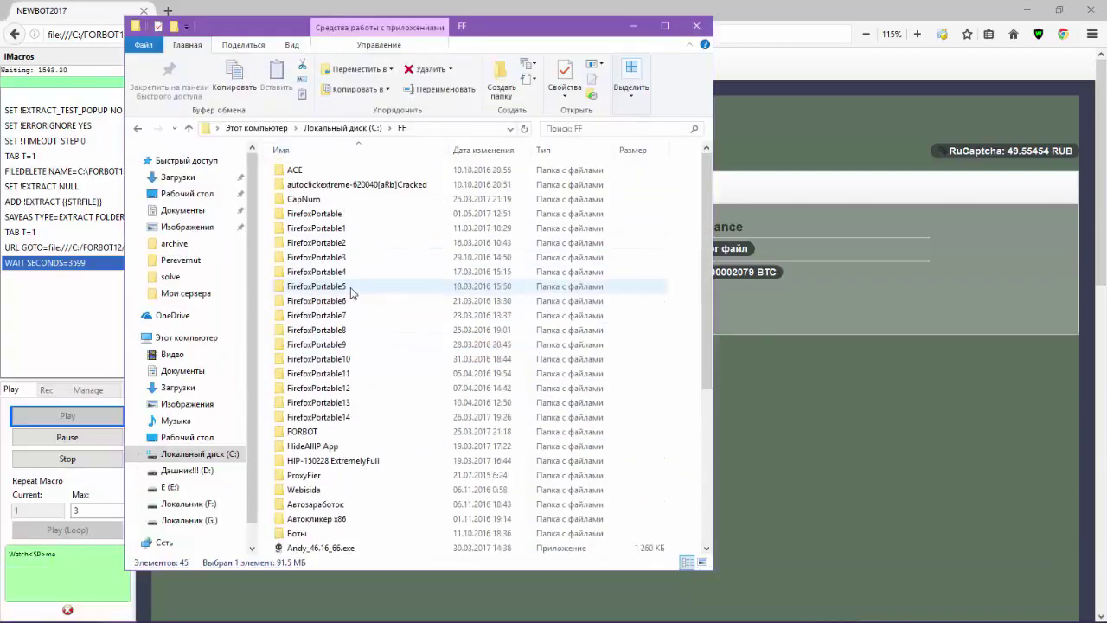
left_click(346, 215)
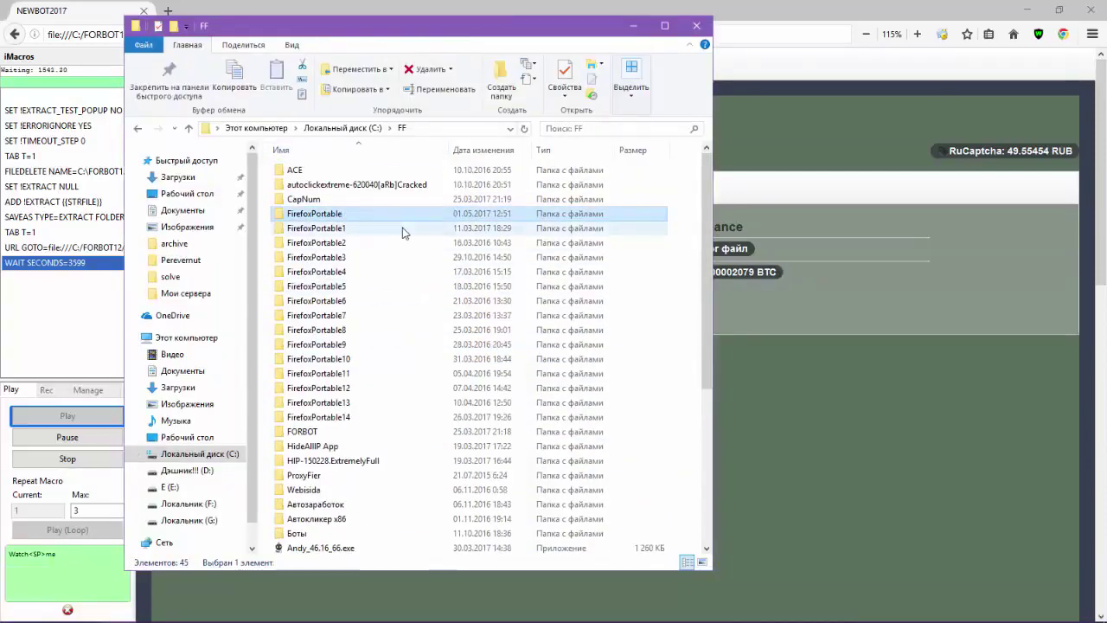
left_click(432, 69)
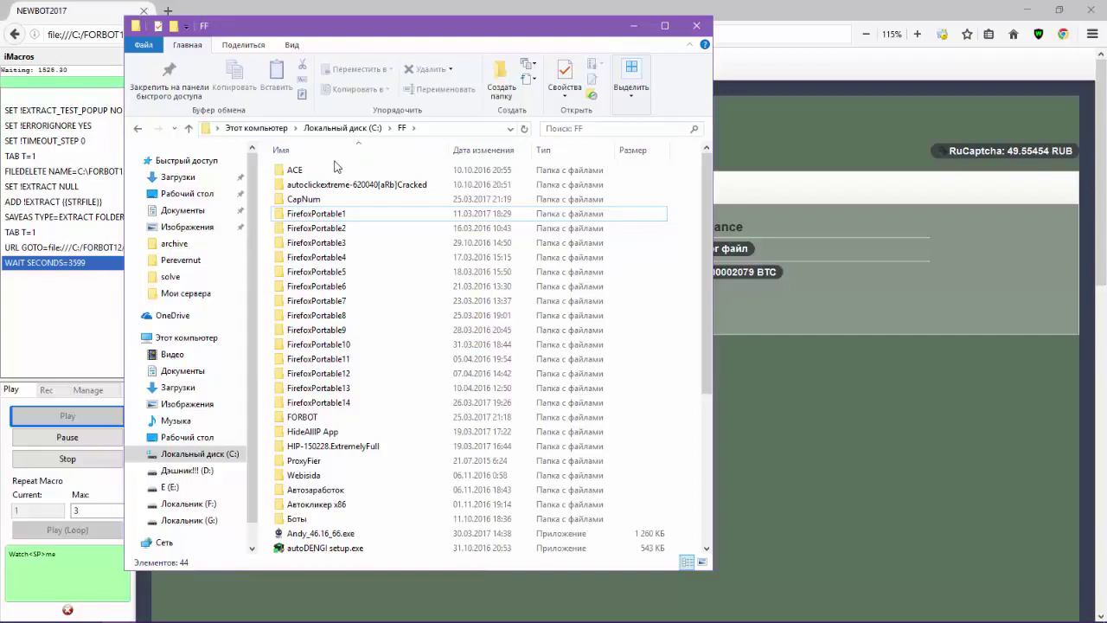
mouse_move(338, 619)
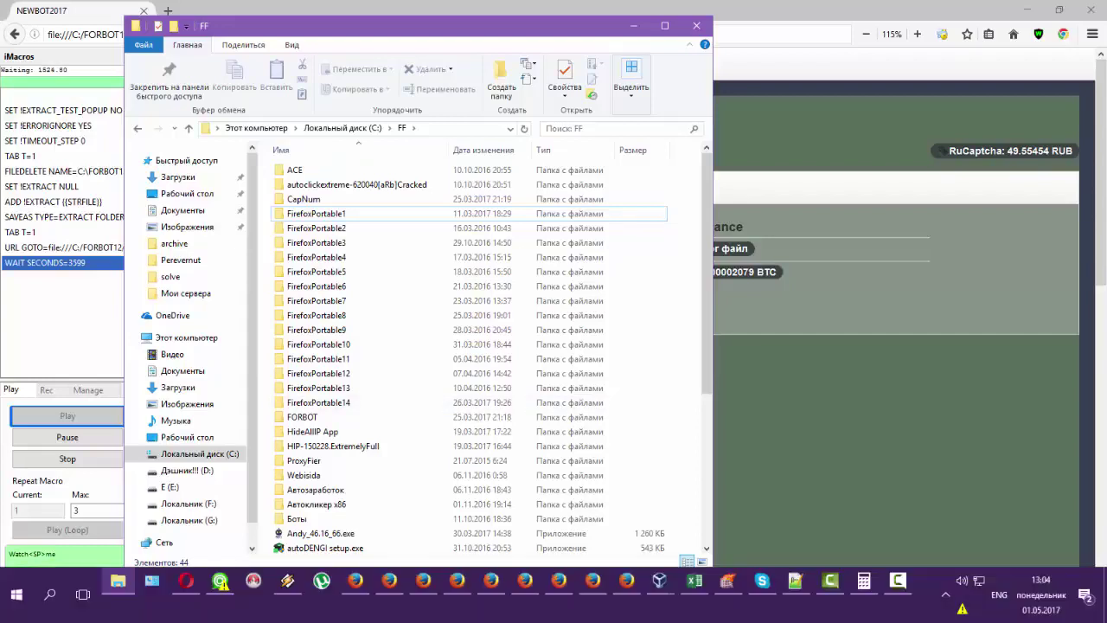
left_click(905, 592)
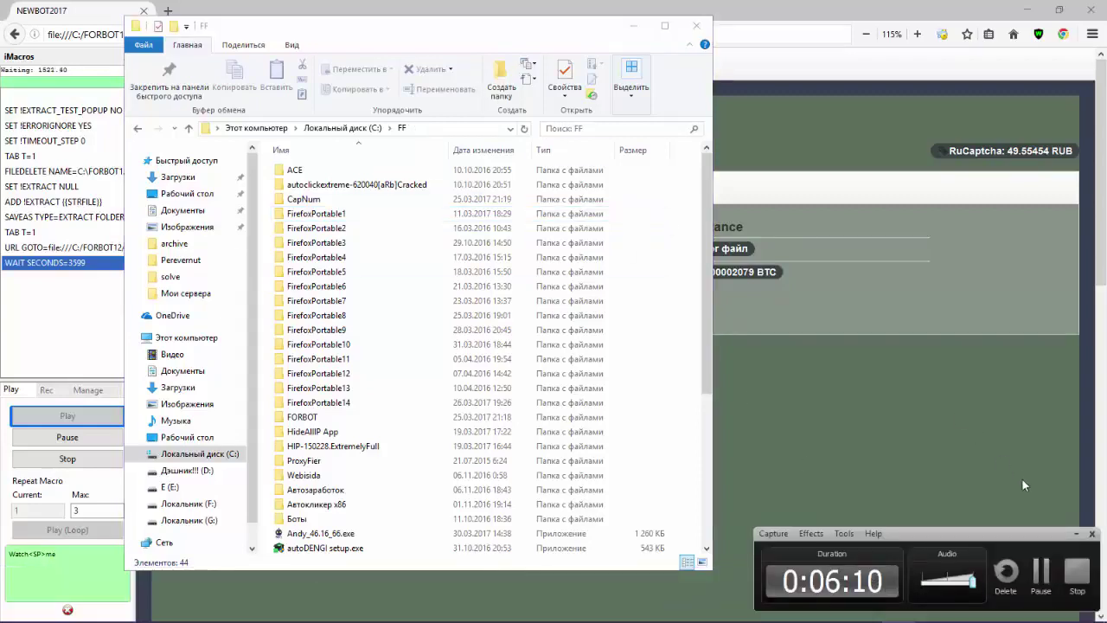
Switch to SourceForge in Opera and reach the Mozilla Firefox, Portable Edition 47.0 files from the parent Portable Ed. folder.
mouse_move(199, 618)
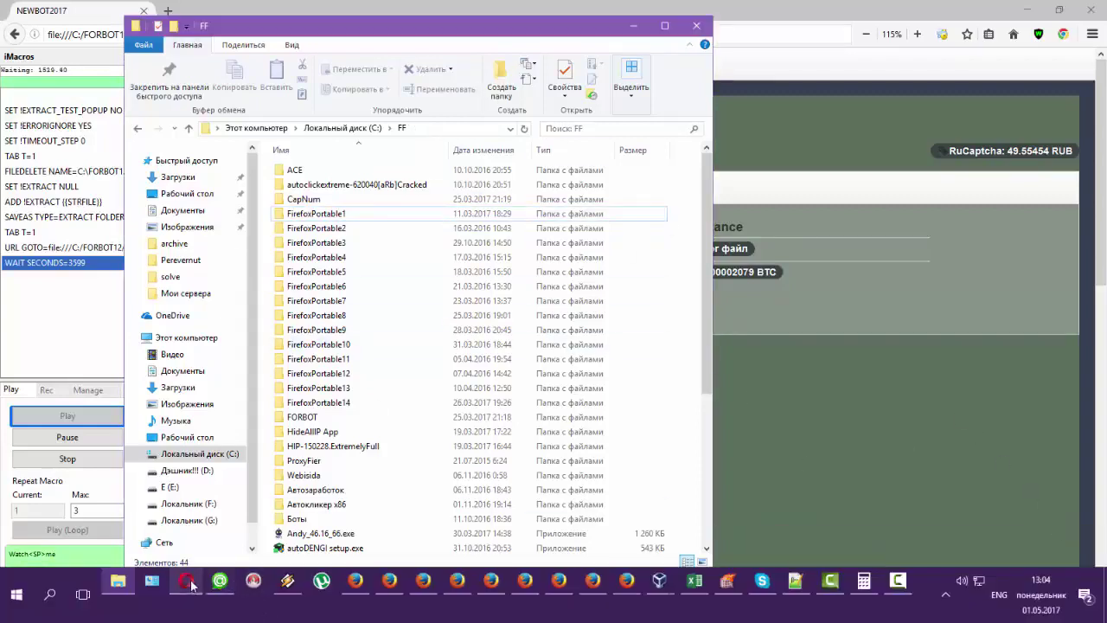
left_click(186, 581)
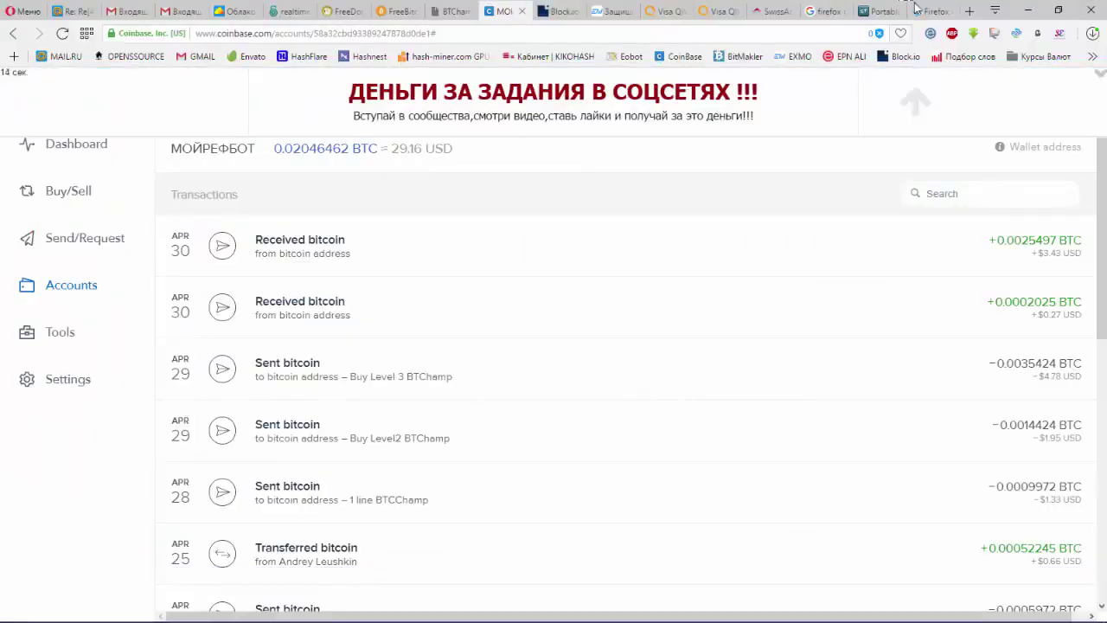
left_click(876, 11)
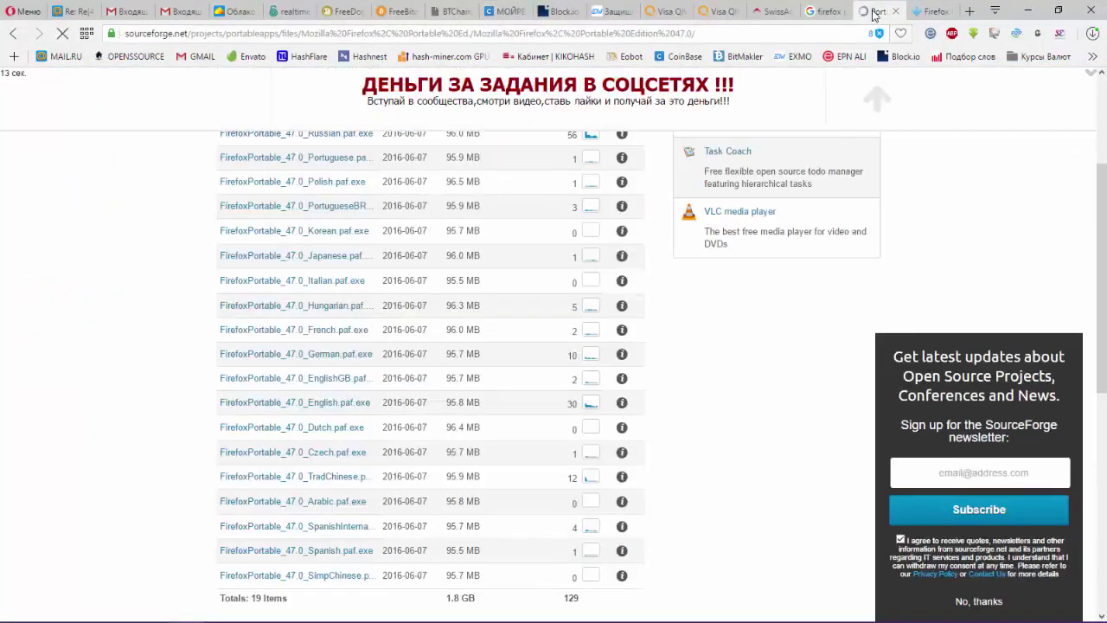
scroll(426, 283, "up", 3)
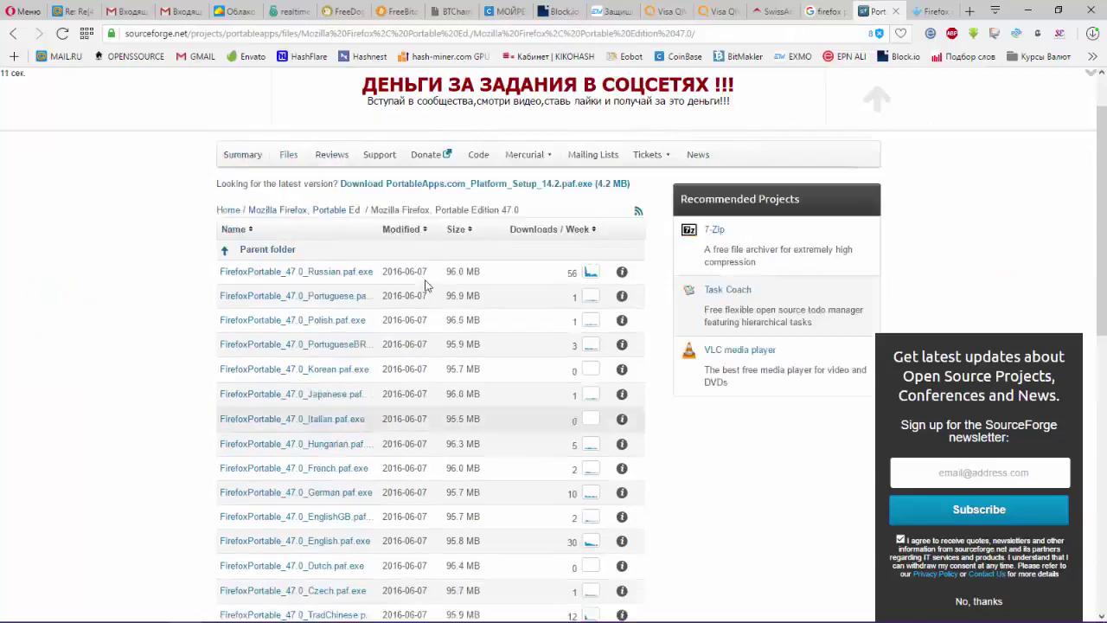
left_click(13, 33)
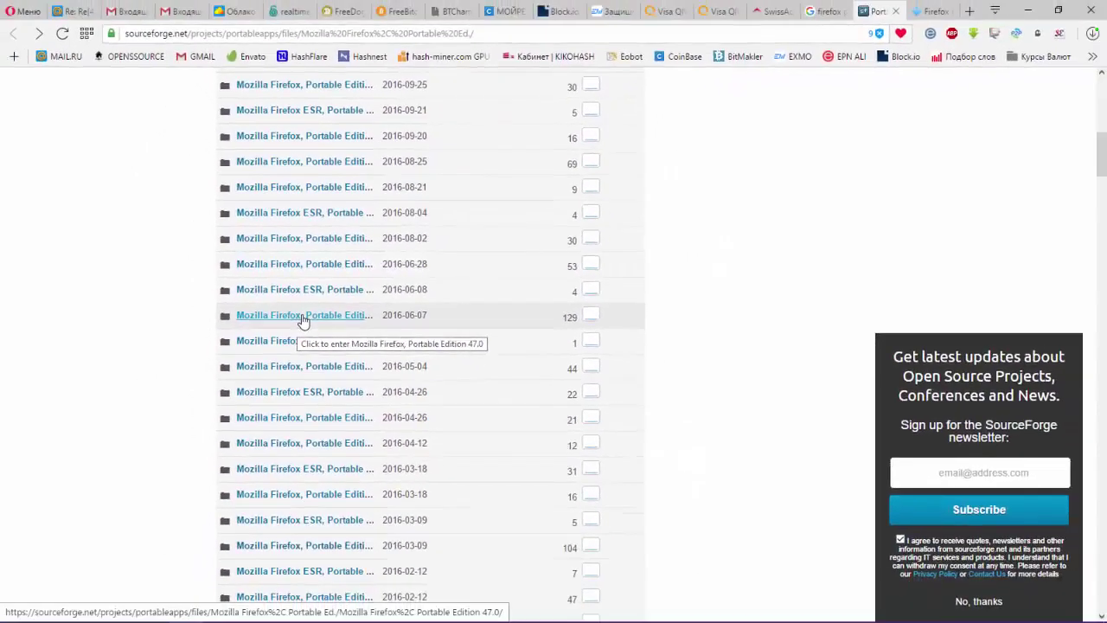
left_click(301, 320)
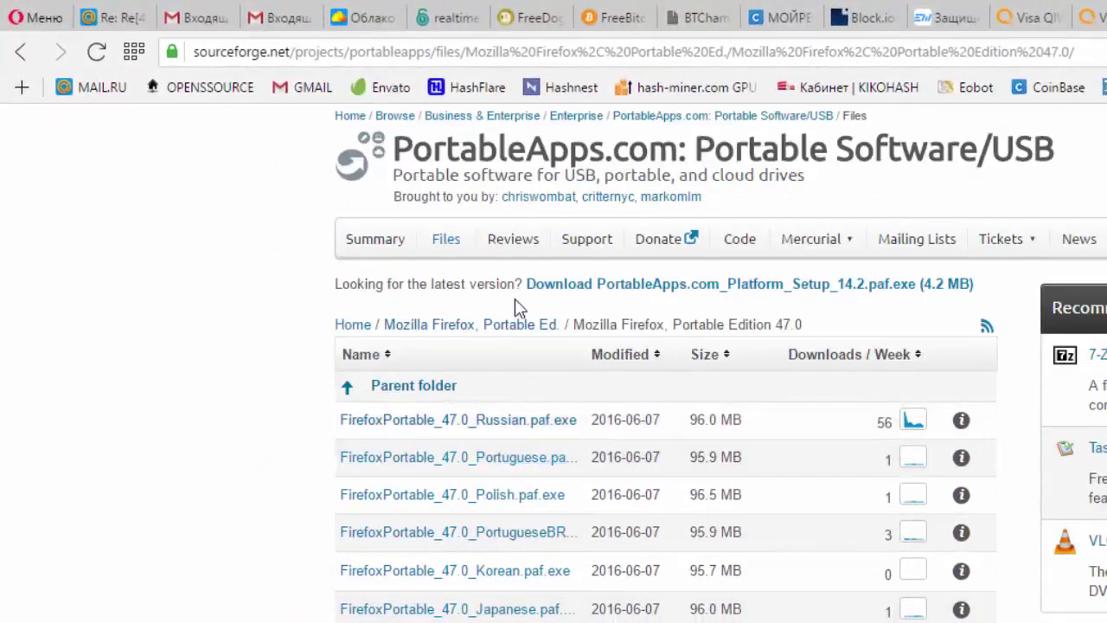
Switch to the FF folder in File Explorer and run the FirefoxPortable_47.0_Russian.paf.exe installer.
key("alt+Tab")
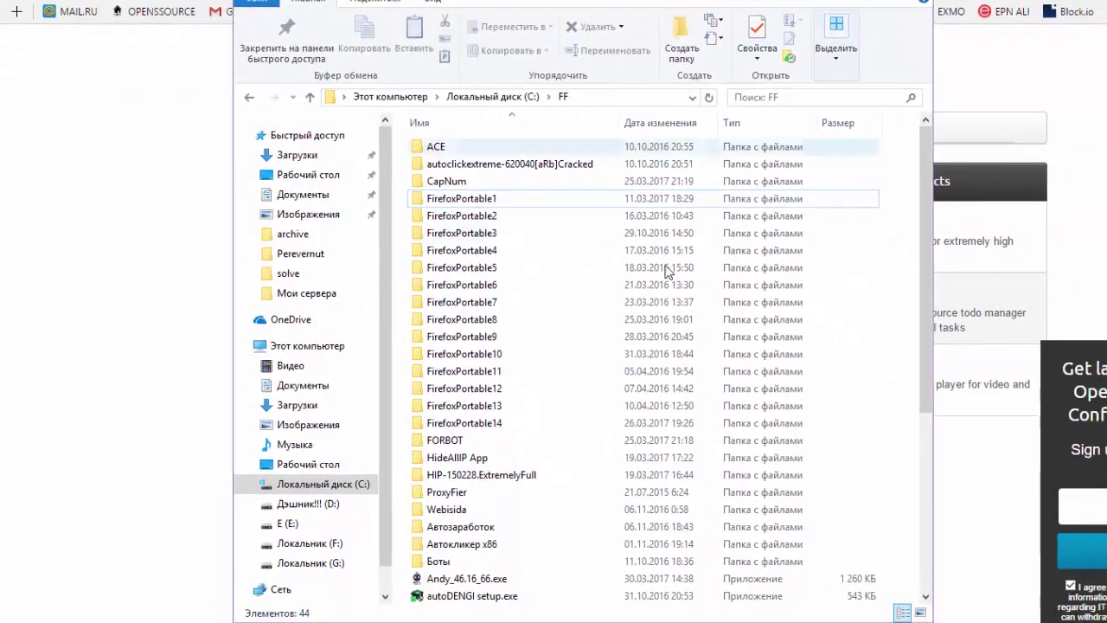
scroll(580, 333, "down", 5)
scroll(517, 536, "up", 1)
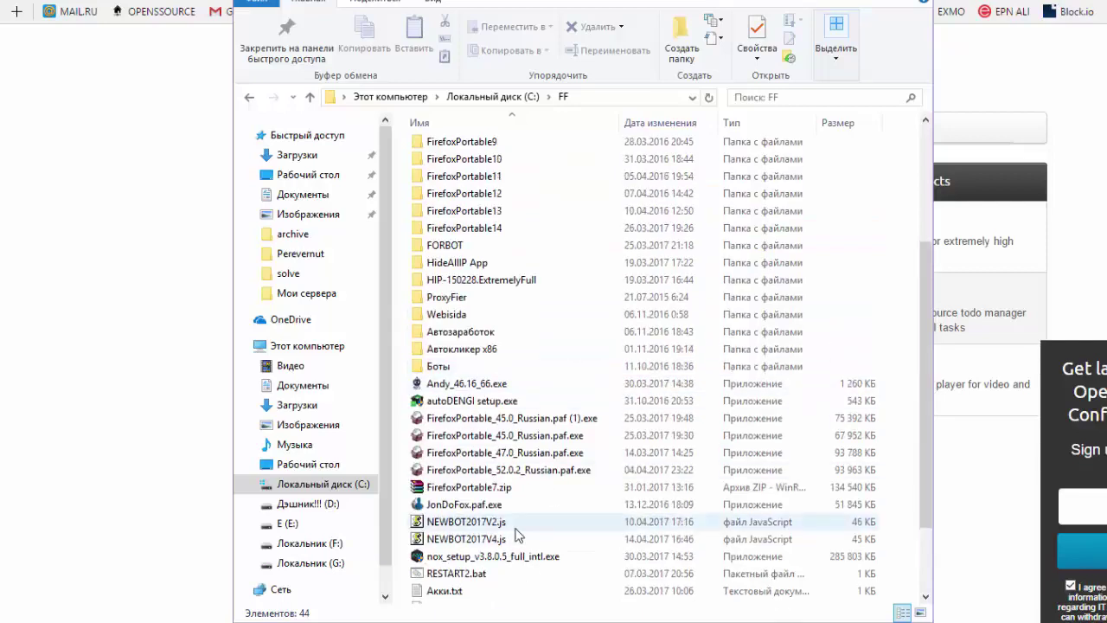
left_click(535, 460)
double_click(536, 461)
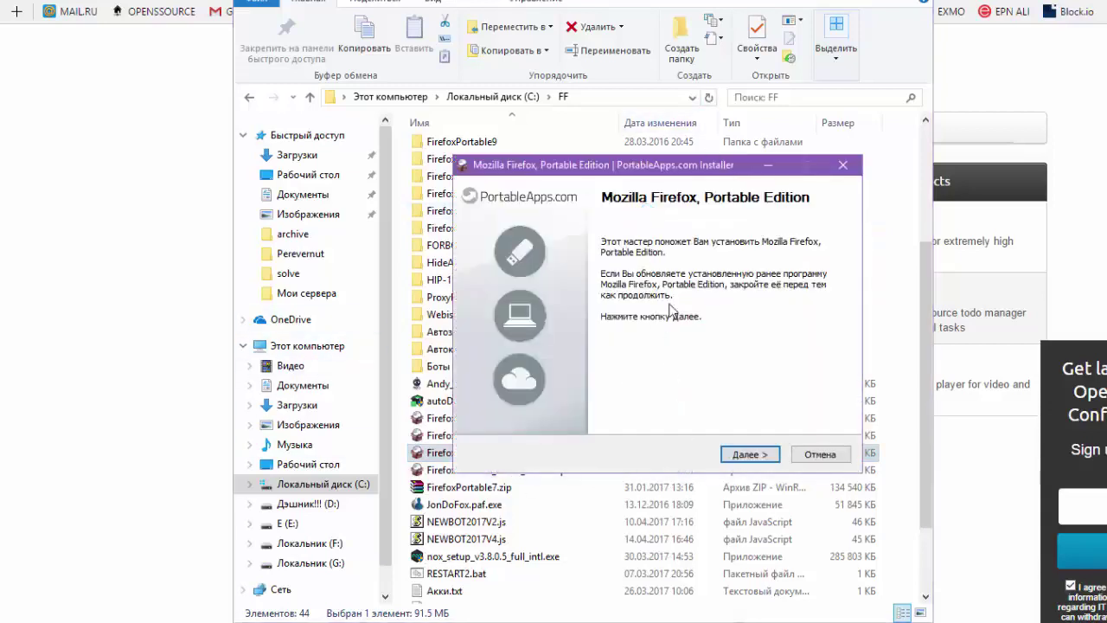
Install Firefox Portable into C:\FF\FirefoxPortable and finish the wizard with the option to launch the browser.
left_click(750, 454)
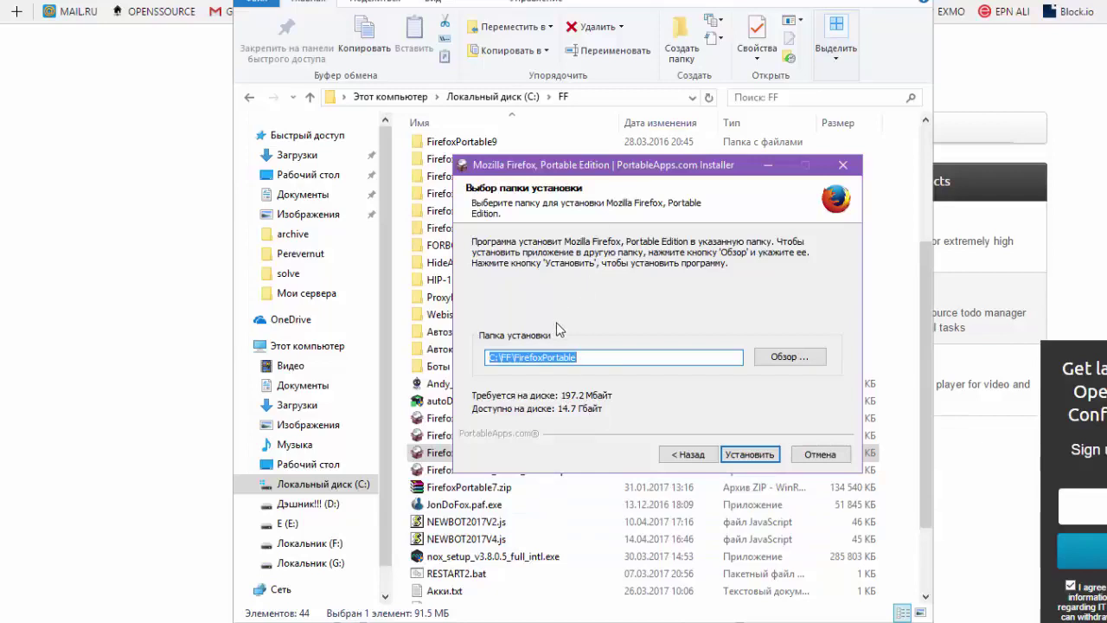
left_click(747, 457)
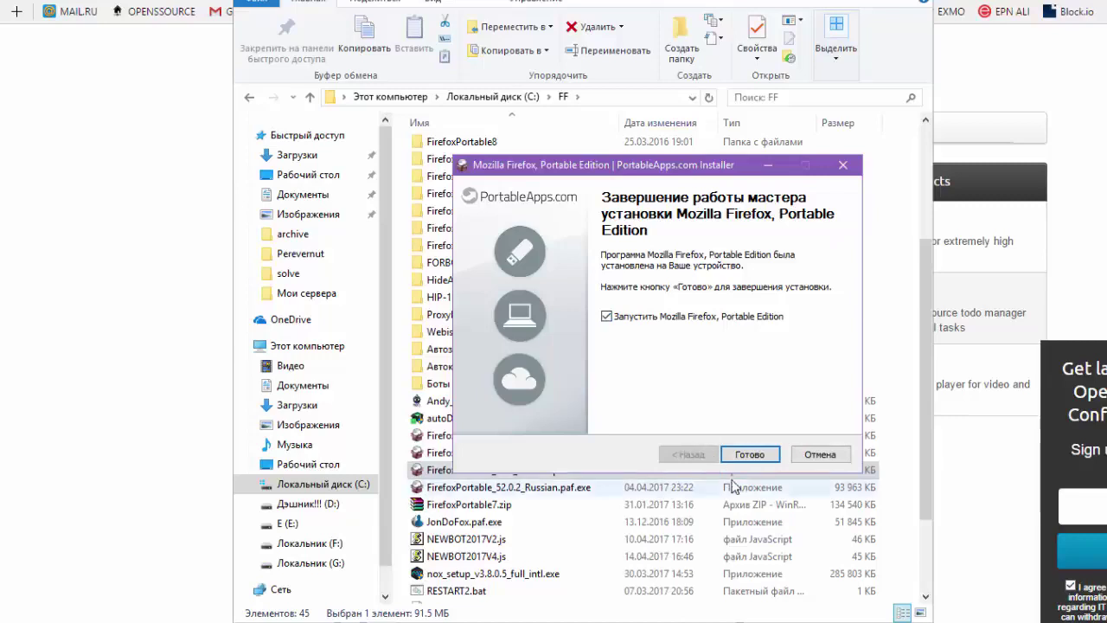
left_click(749, 455)
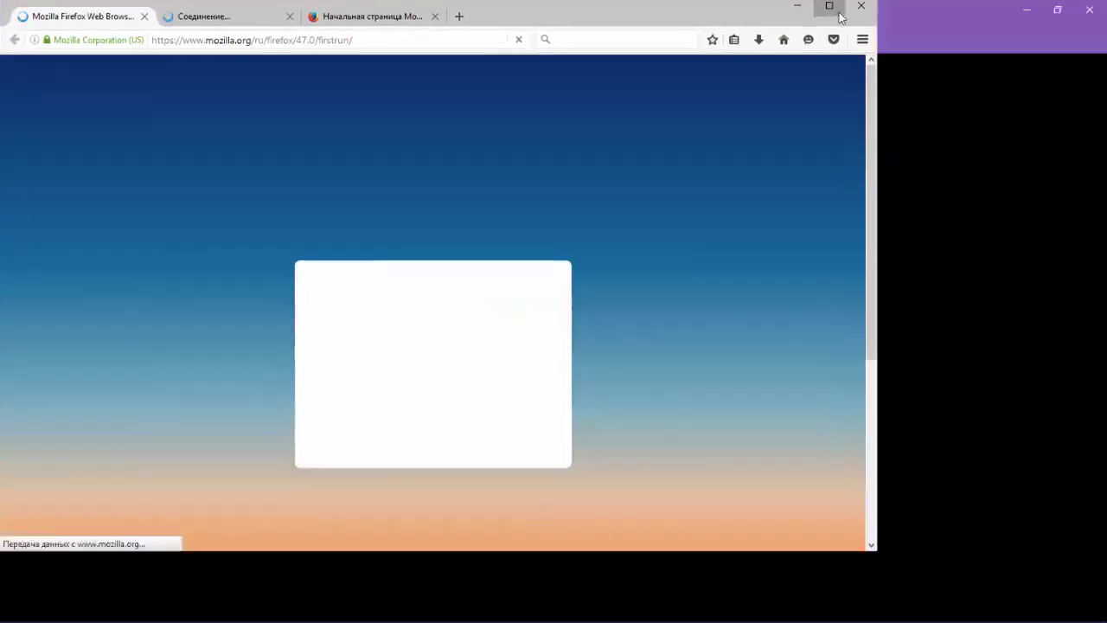
Maximize the new Firefox window and remove the Pocket, Hello and Home buttons from its toolbar.
left_click(837, 14)
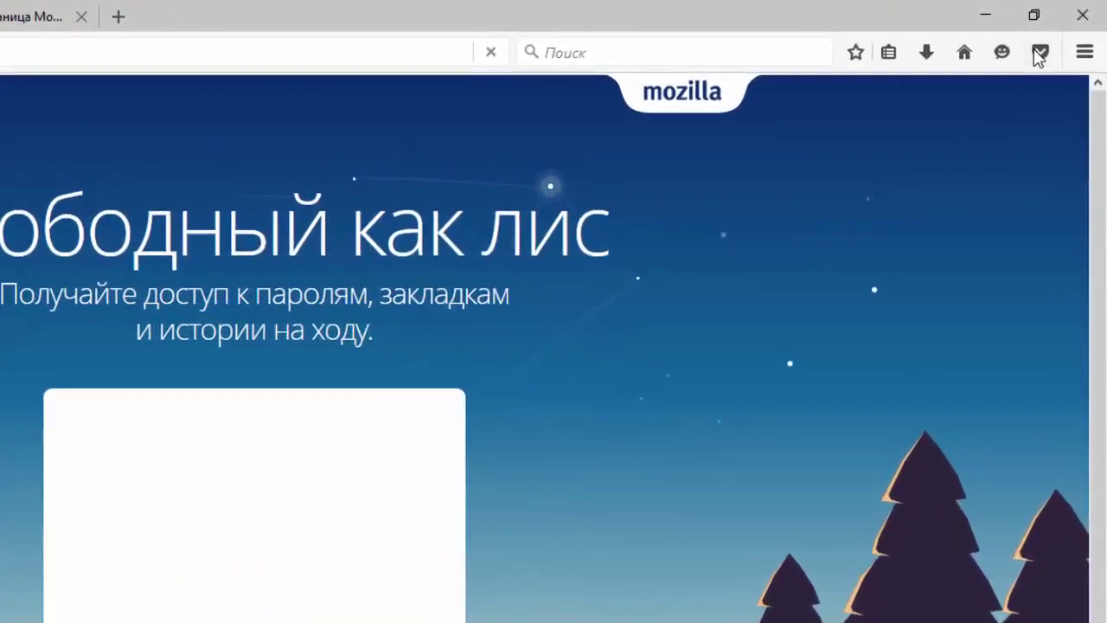
right_click(1048, 48)
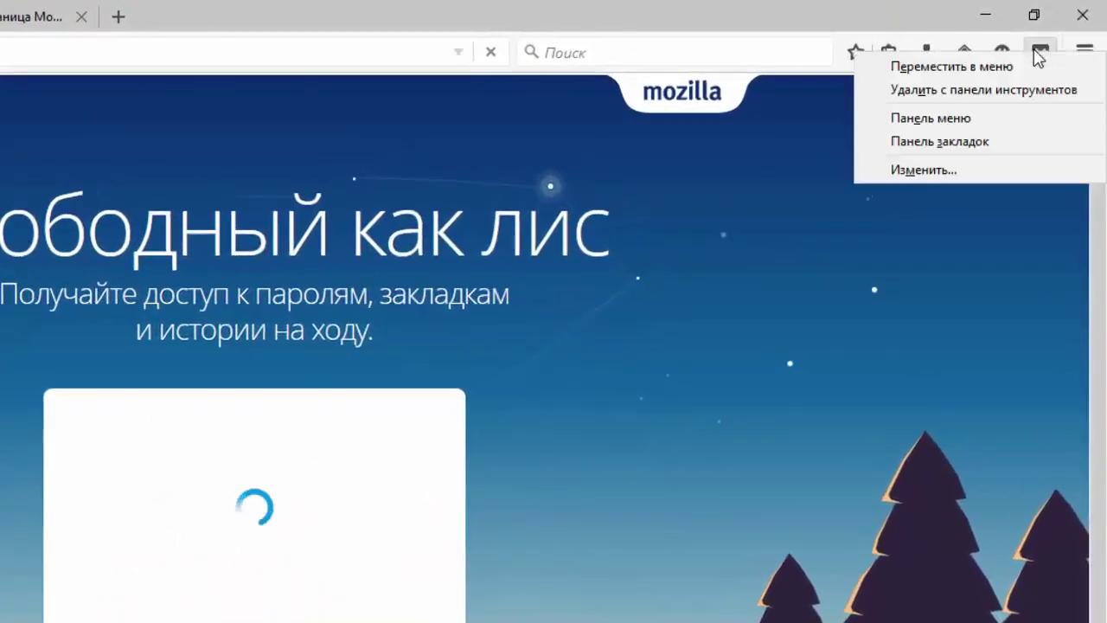
left_click(1004, 89)
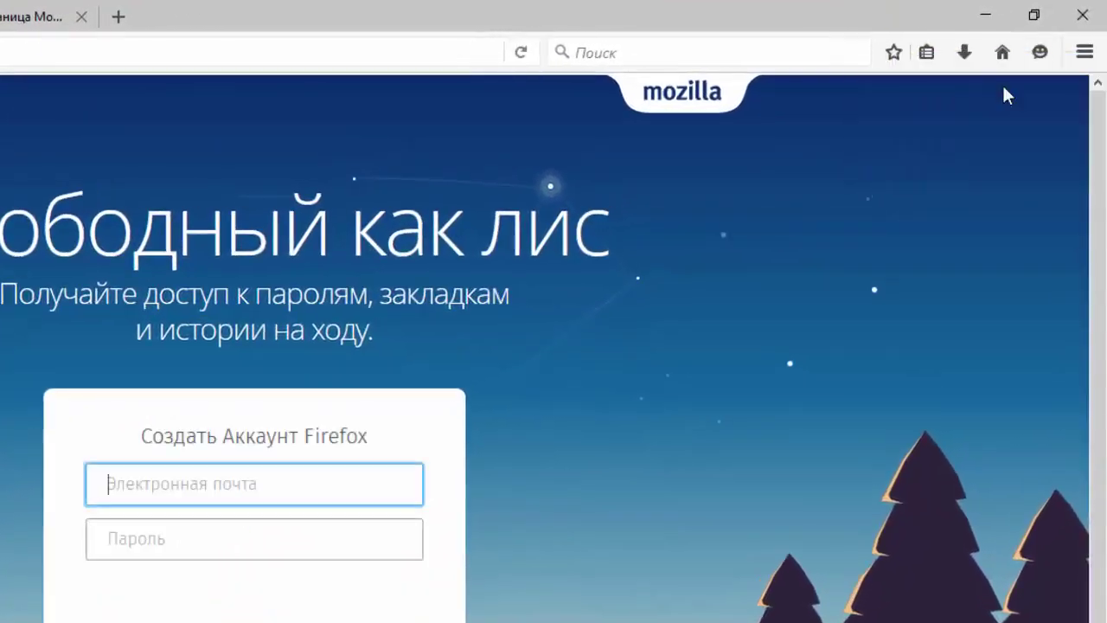
right_click(1040, 53)
right_click(1041, 63)
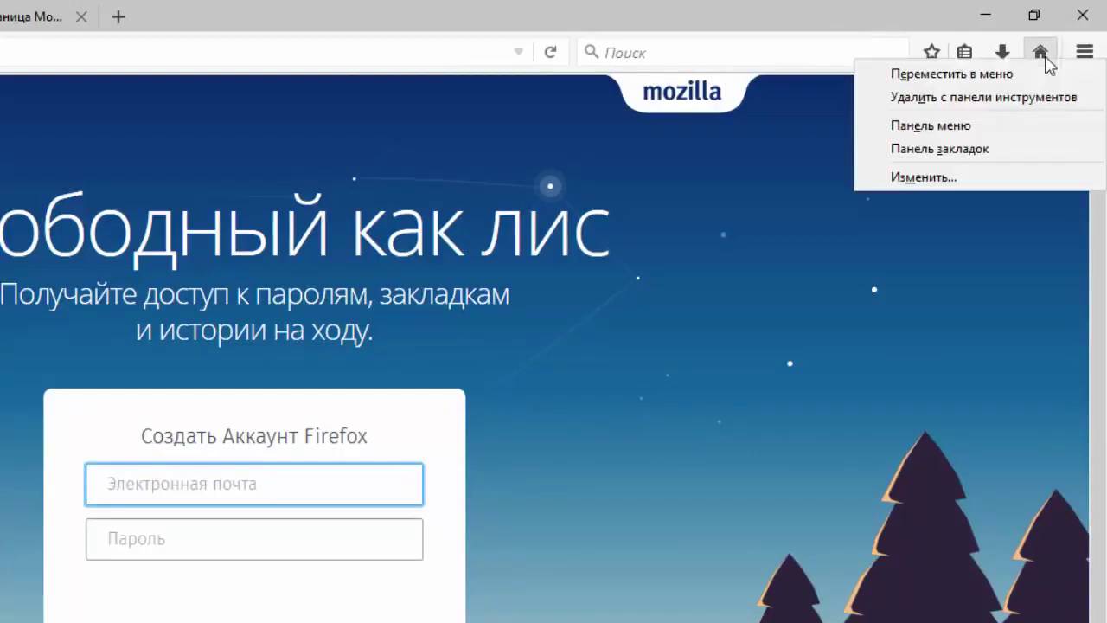
left_click(1005, 98)
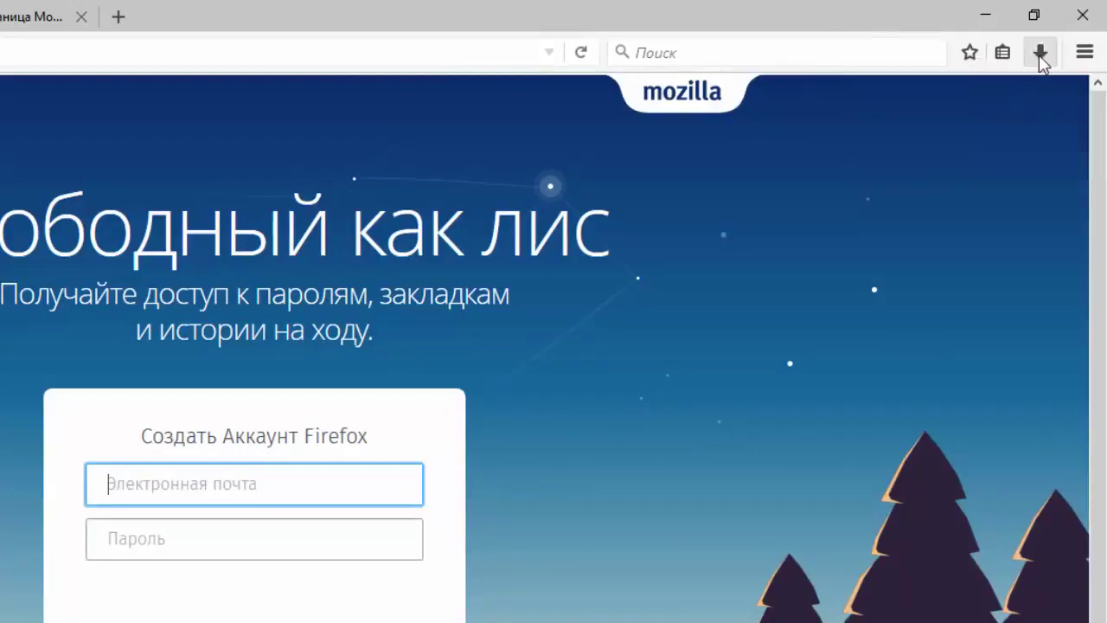
Load about:config in the current tab and accept the caution notice to reach the preference list.
left_click(585, 48)
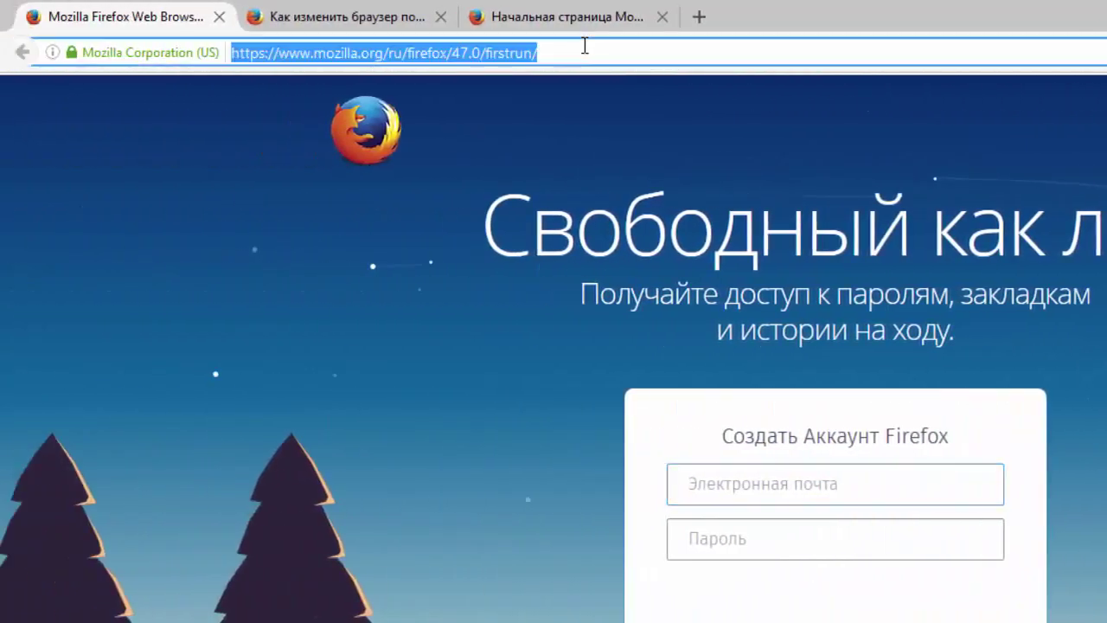
type("about")
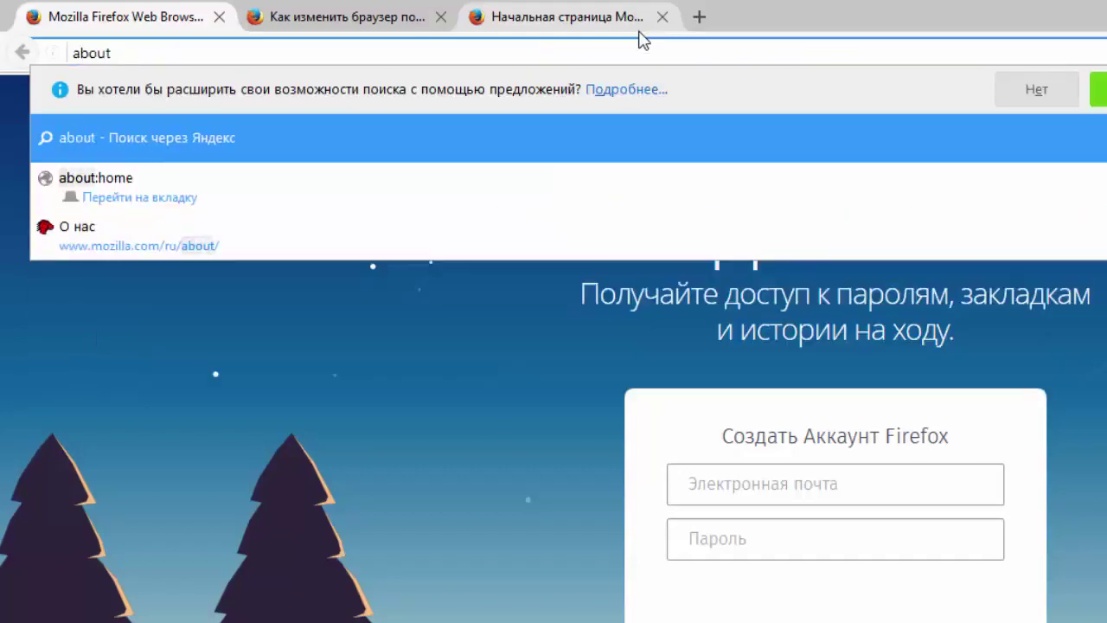
type(":c")
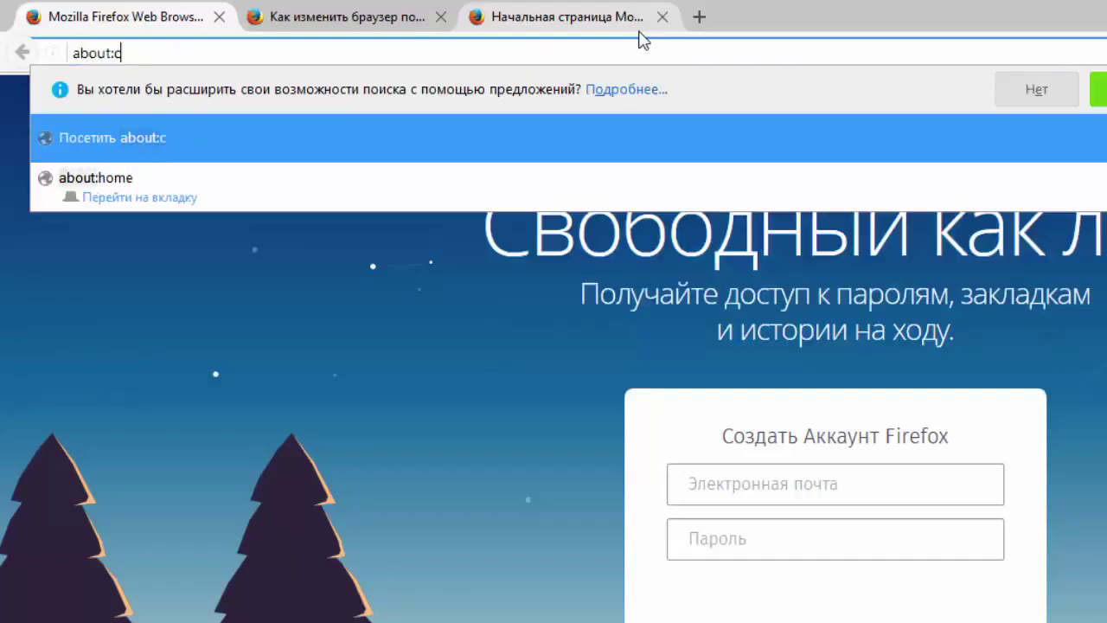
type("onfig")
key("Return")
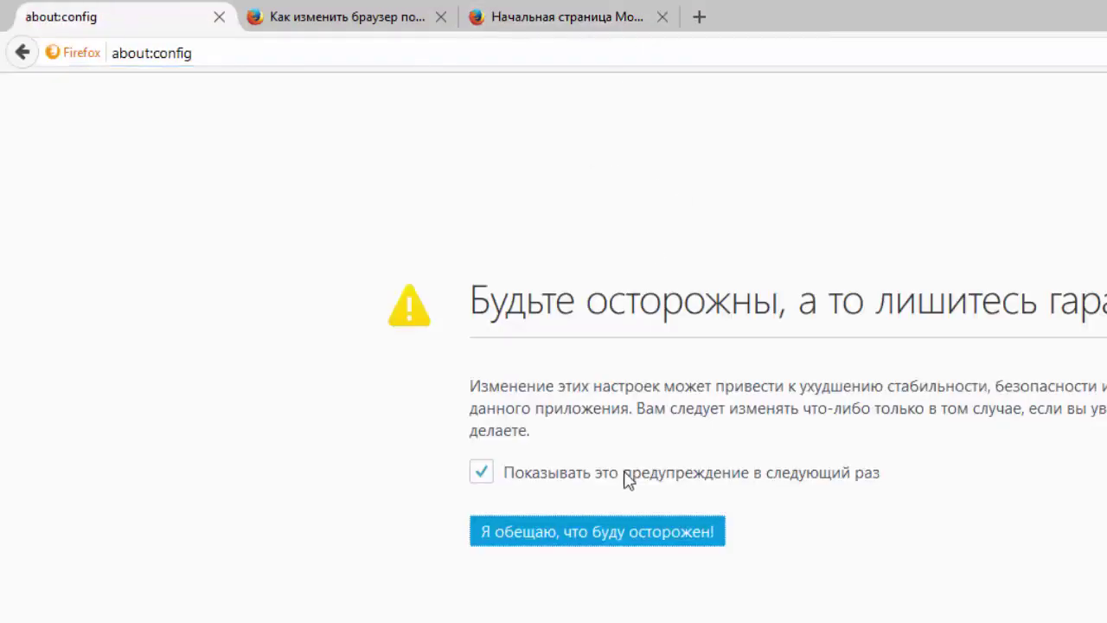
left_click(615, 542)
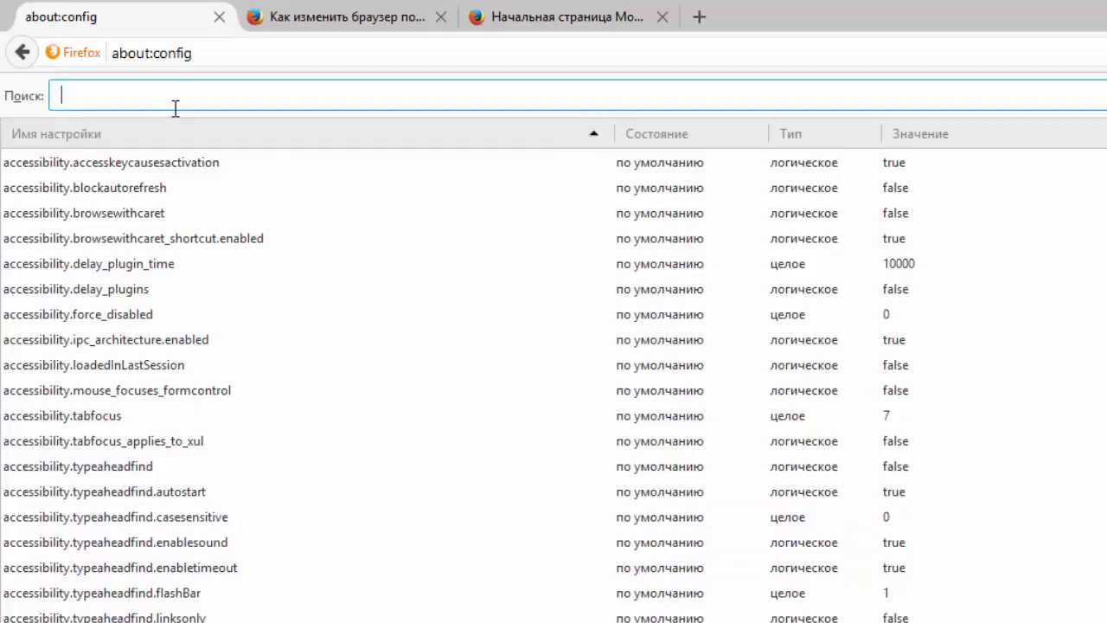
Filter the preferences by browser.tabs and set browser.tabs.closeWindowWithLastTab to false.
type("br")
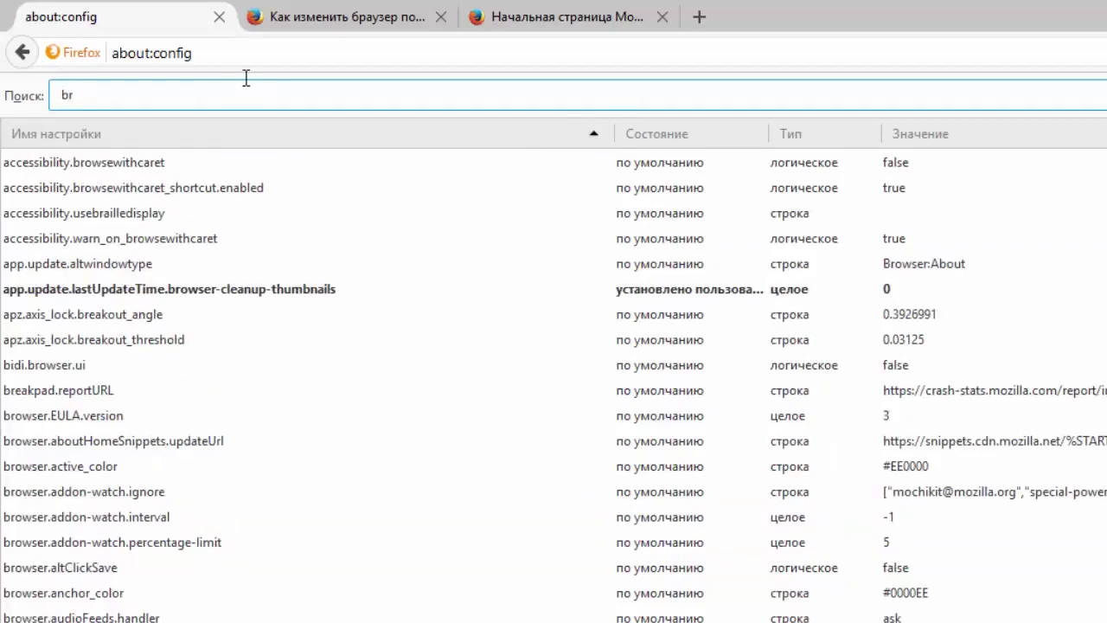
type("owser")
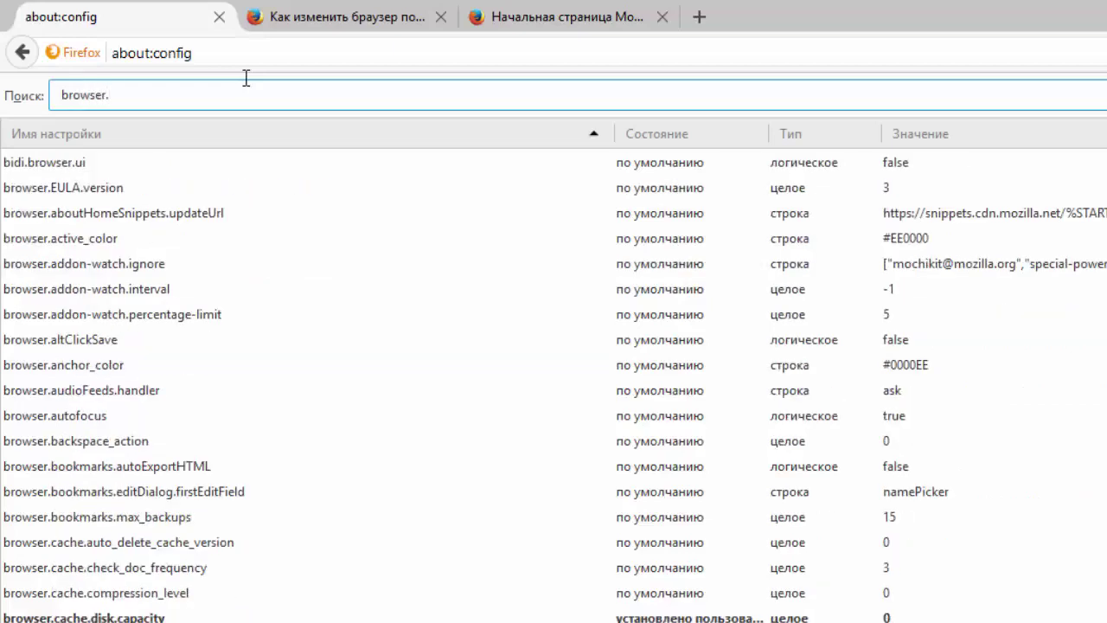
type(".tabs")
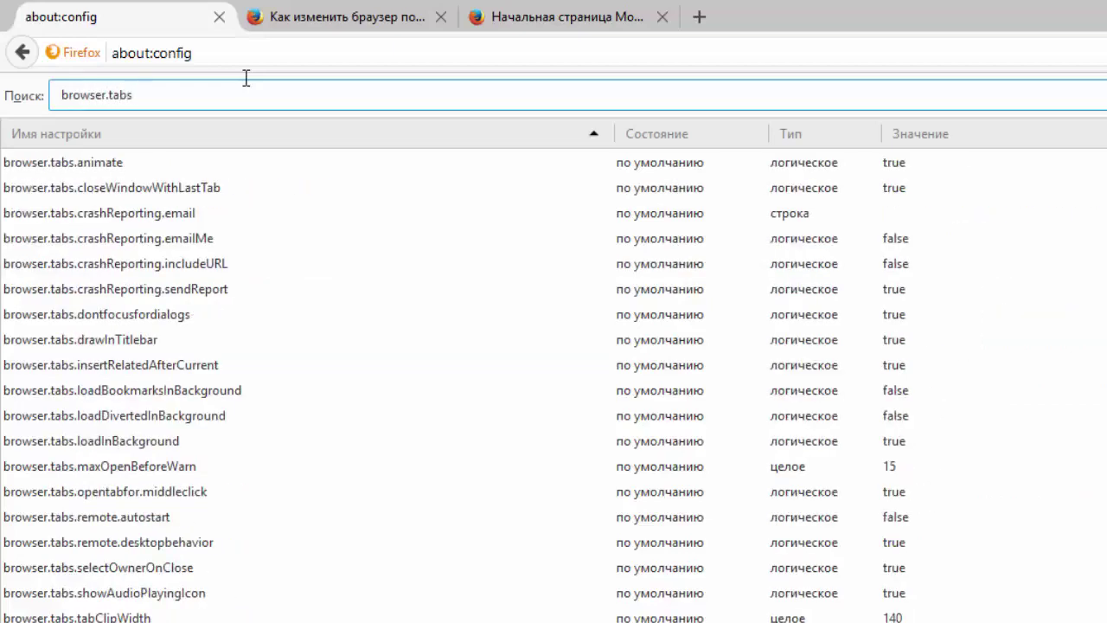
double_click(197, 189)
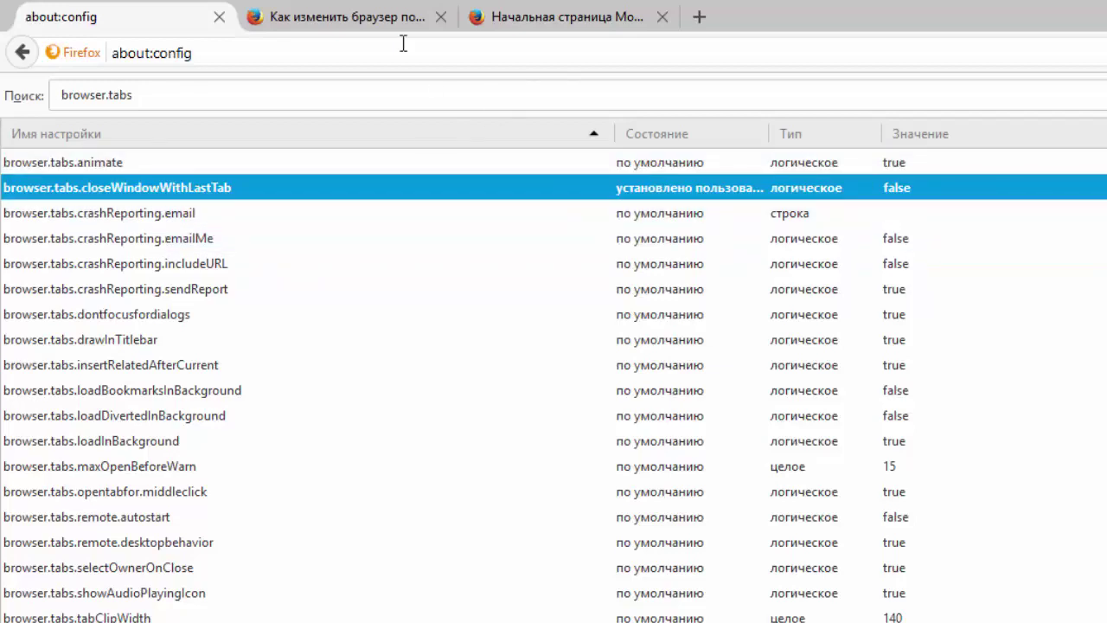
Close the about:config tab and the two Mozilla tabs beside it.
left_click(219, 17)
left_click(219, 17)
left_click(221, 18)
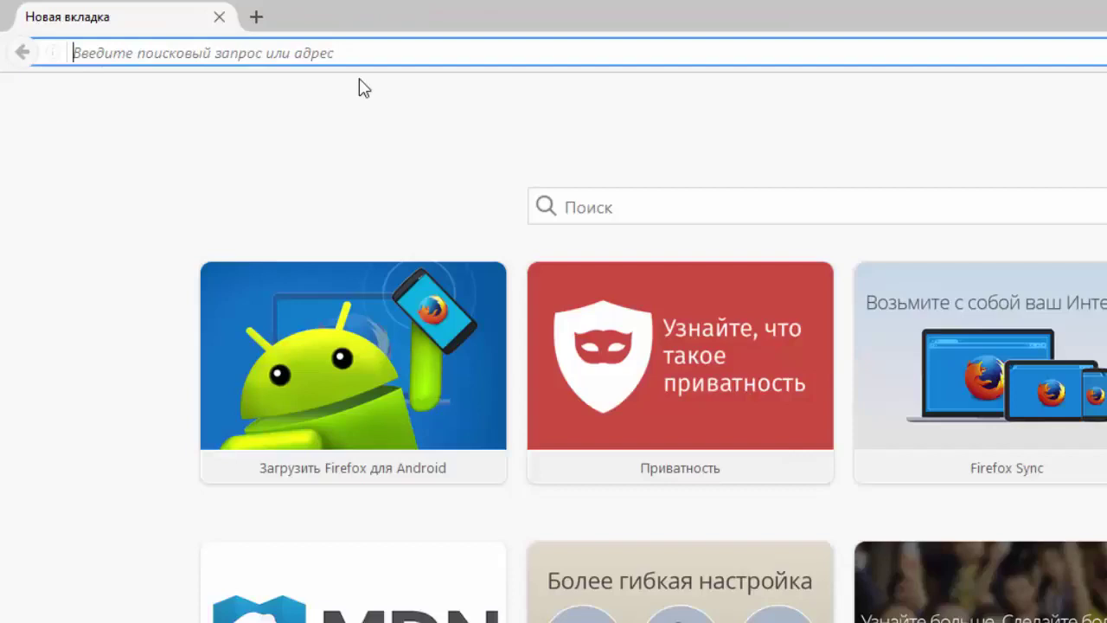
Reopen about:config in the empty tab and accept the caution notice again.
type("about")
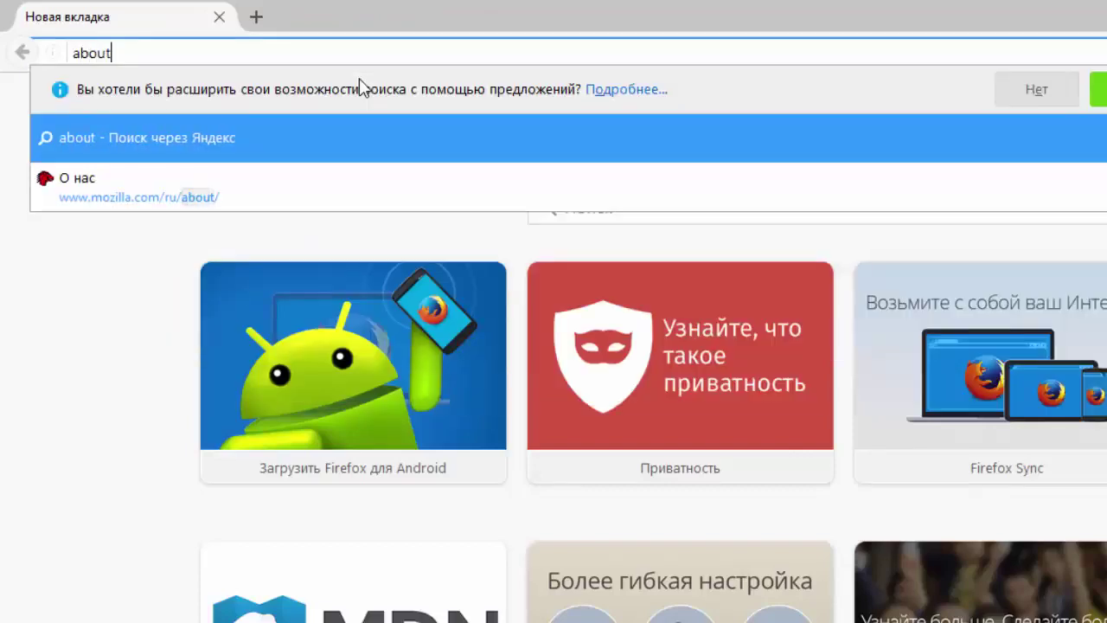
type(":c")
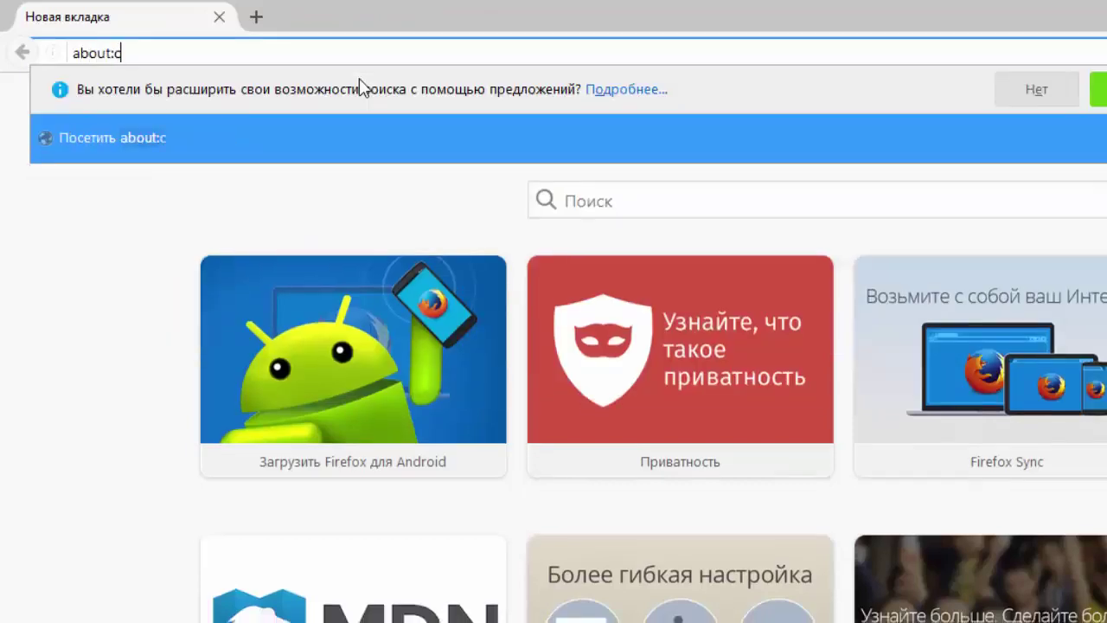
type("onfig")
key("Return")
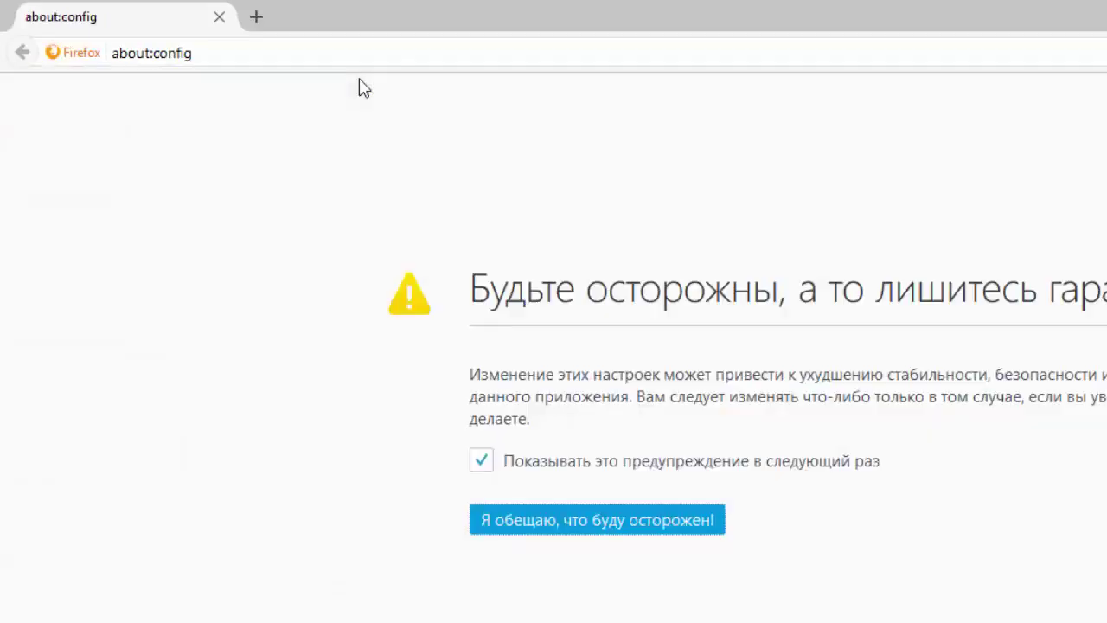
left_click(576, 521)
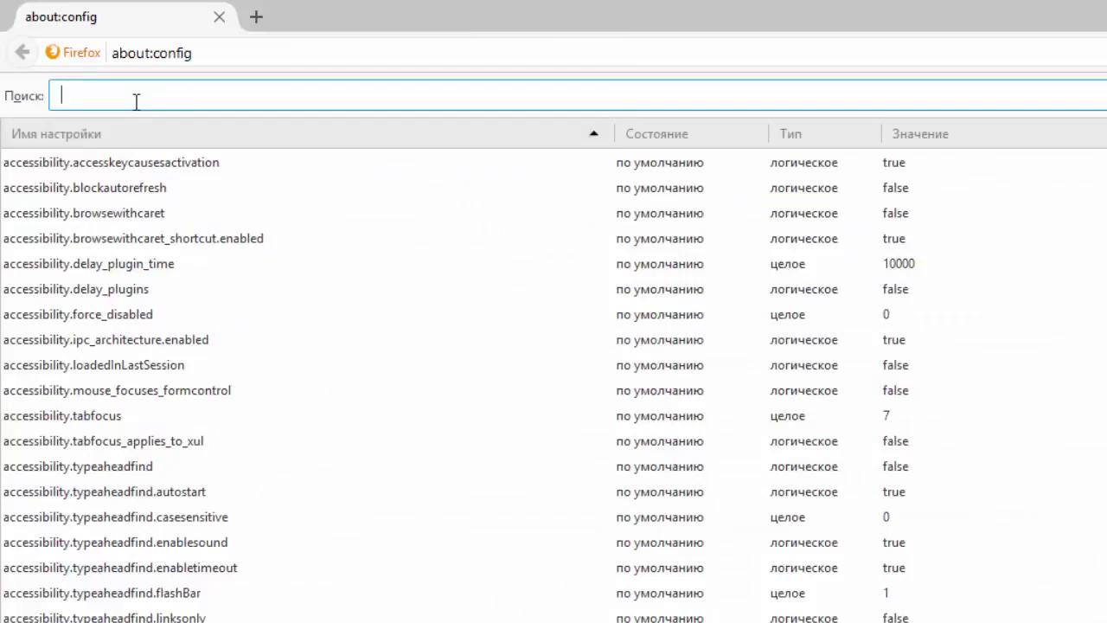
Filter the preferences by xpinstall, set xpinstall.signatures.required to false, and close the about:config tab.
type("xpinsta")
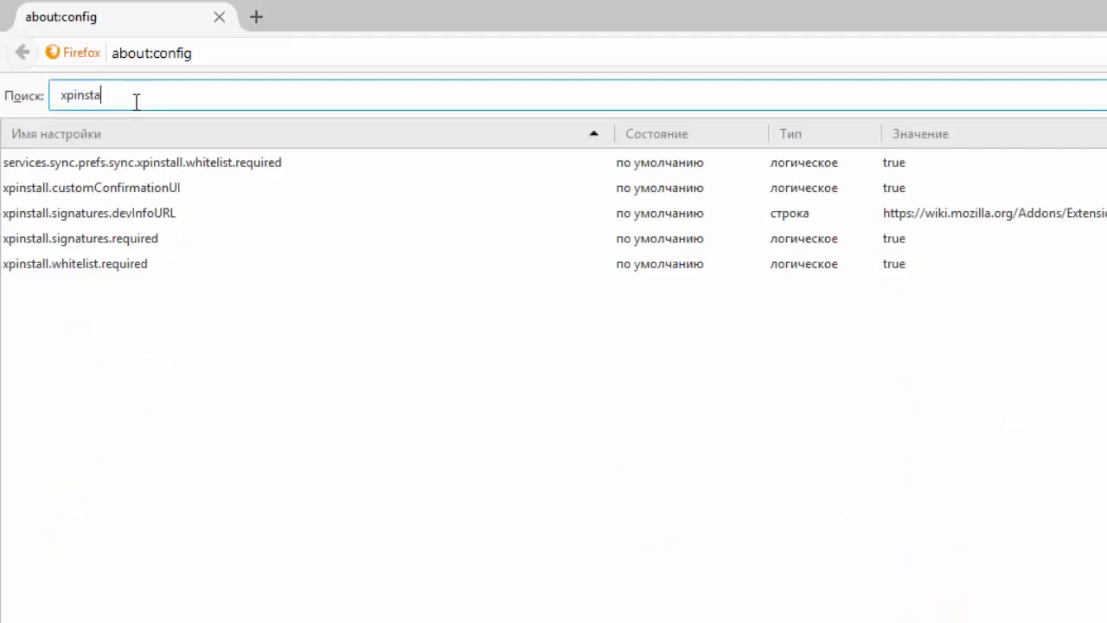
type("ll")
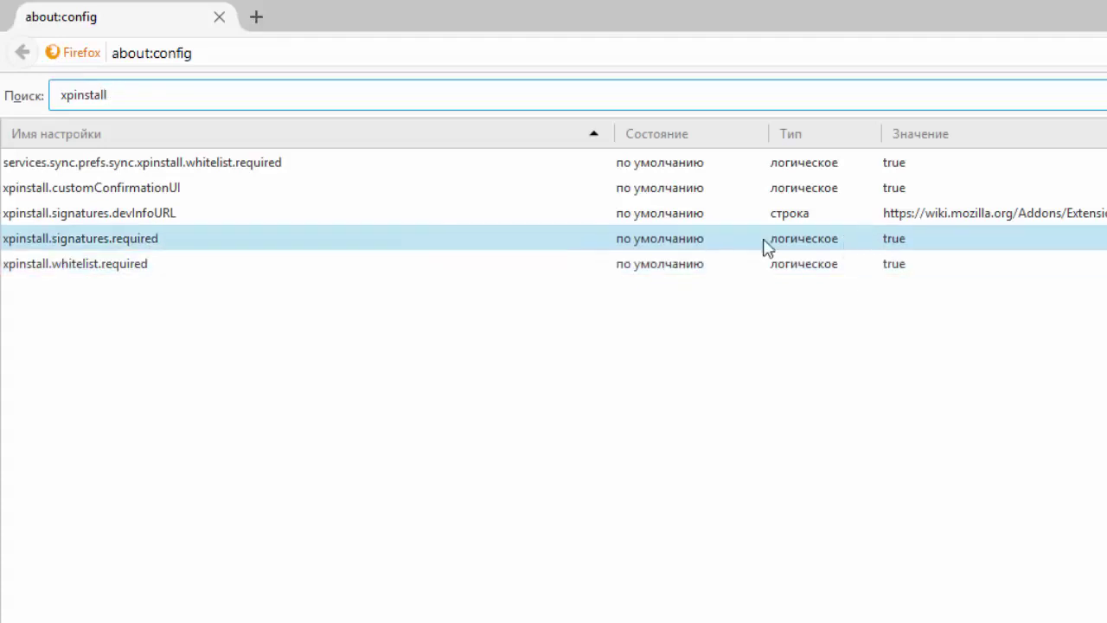
double_click(171, 246)
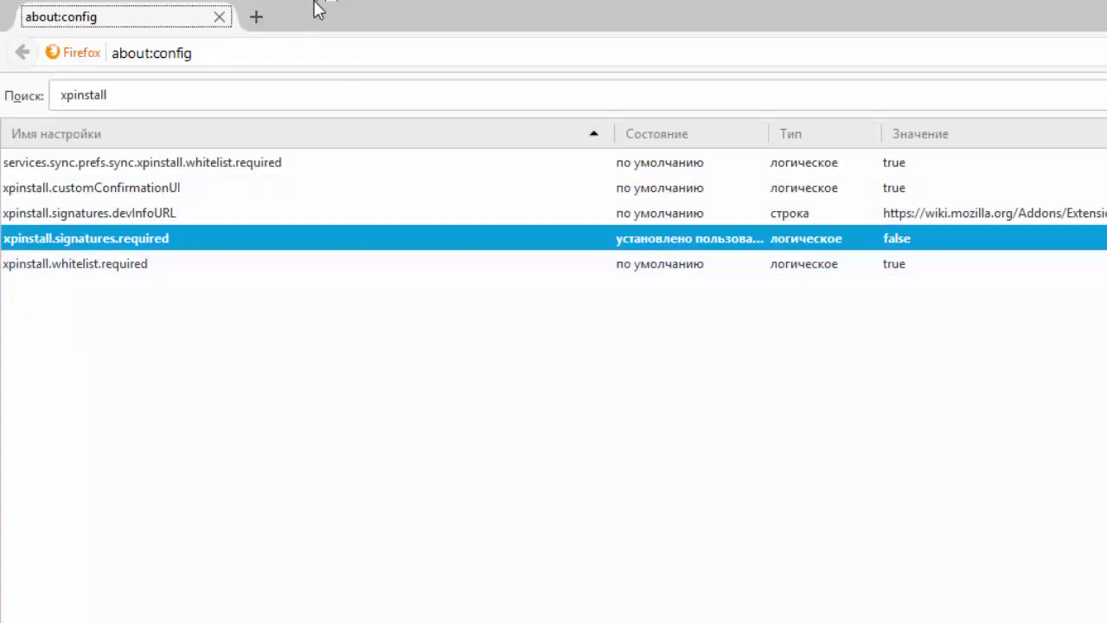
left_click(219, 17)
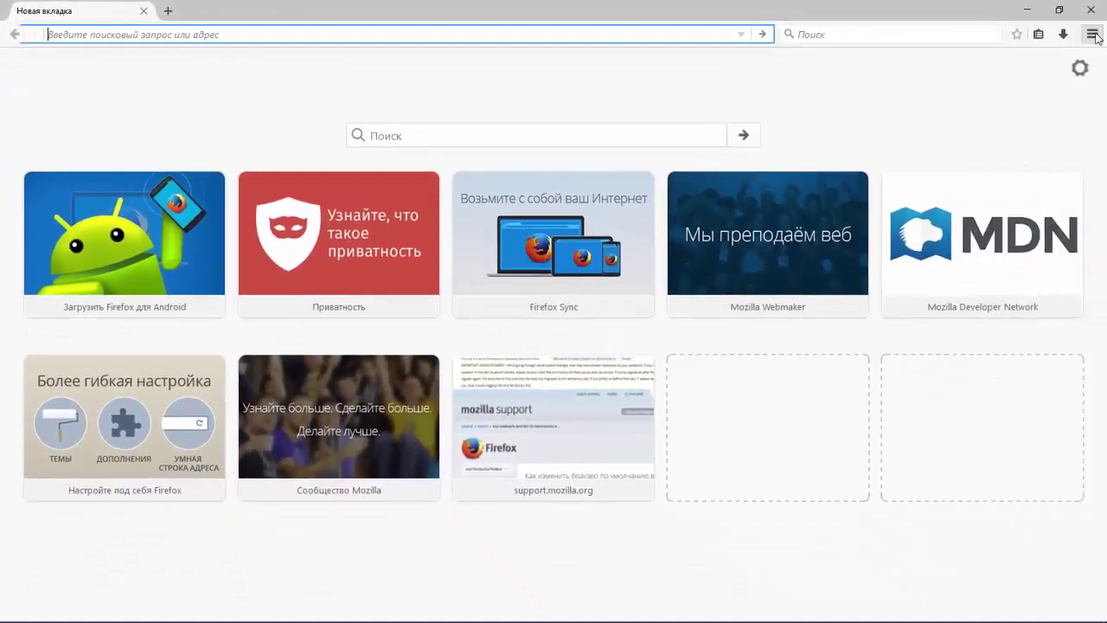
In the general preferences, set Firefox to show a blank page at startup and save files to the Загрузки folder.
left_click(1093, 34)
left_click(999, 243)
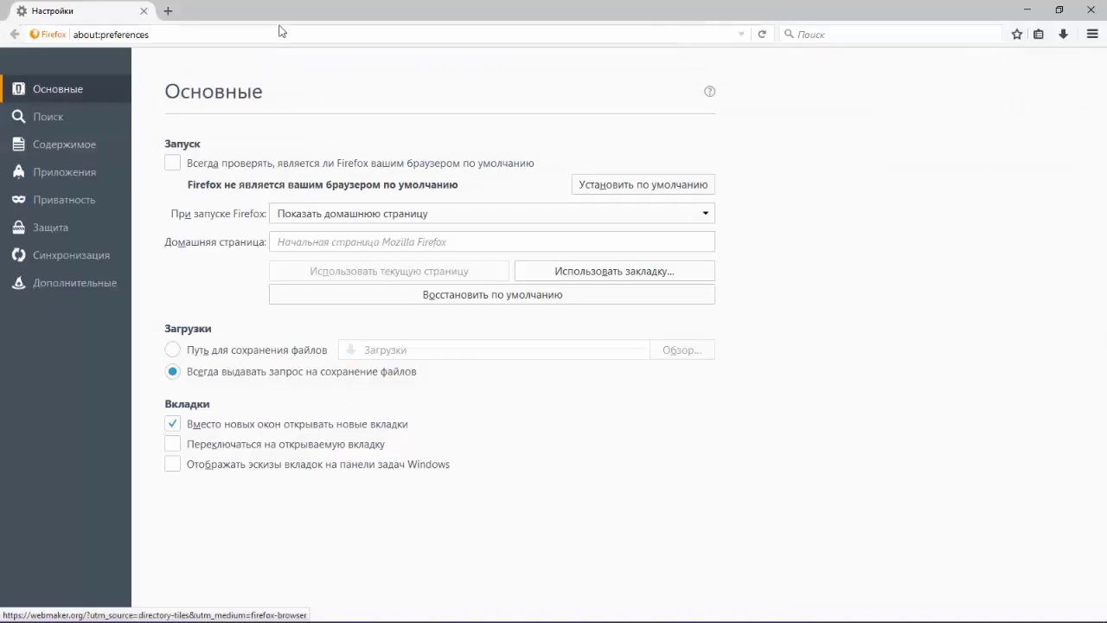
left_click(403, 216)
left_click(378, 258)
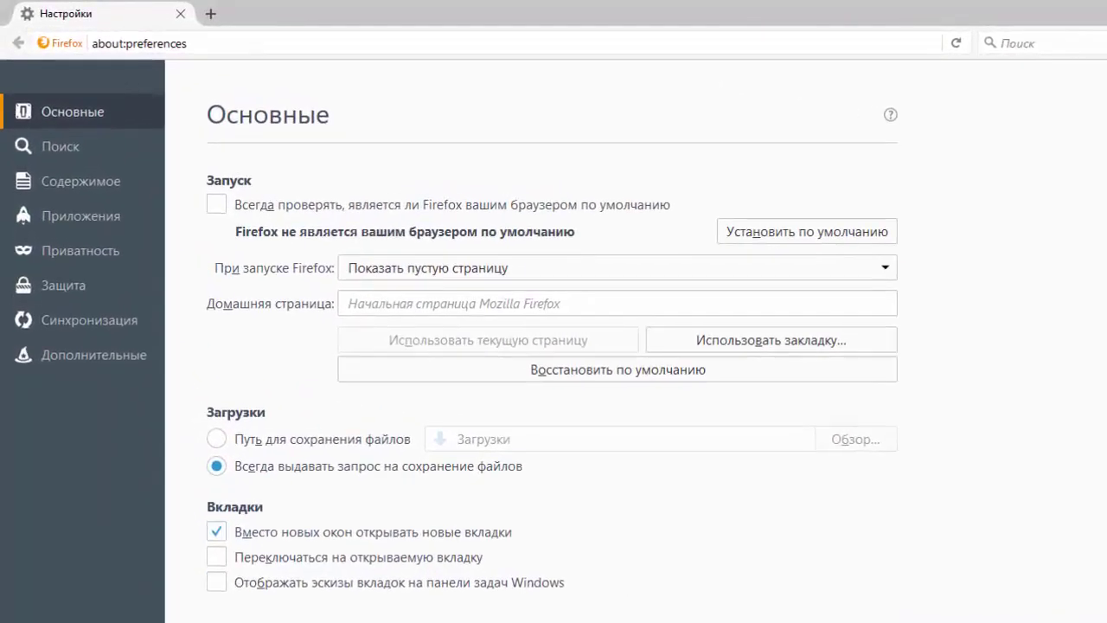
left_click(216, 439)
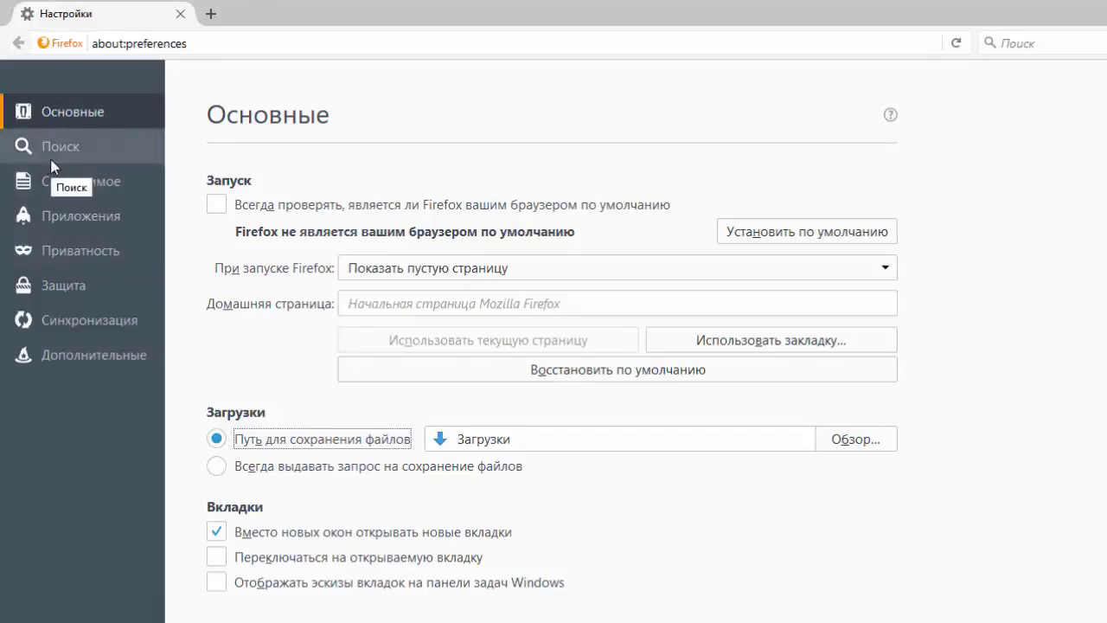
In the search preferences, turn off search suggestions and the use of this search engine for Windows searches.
left_click(33, 152)
left_click(216, 271)
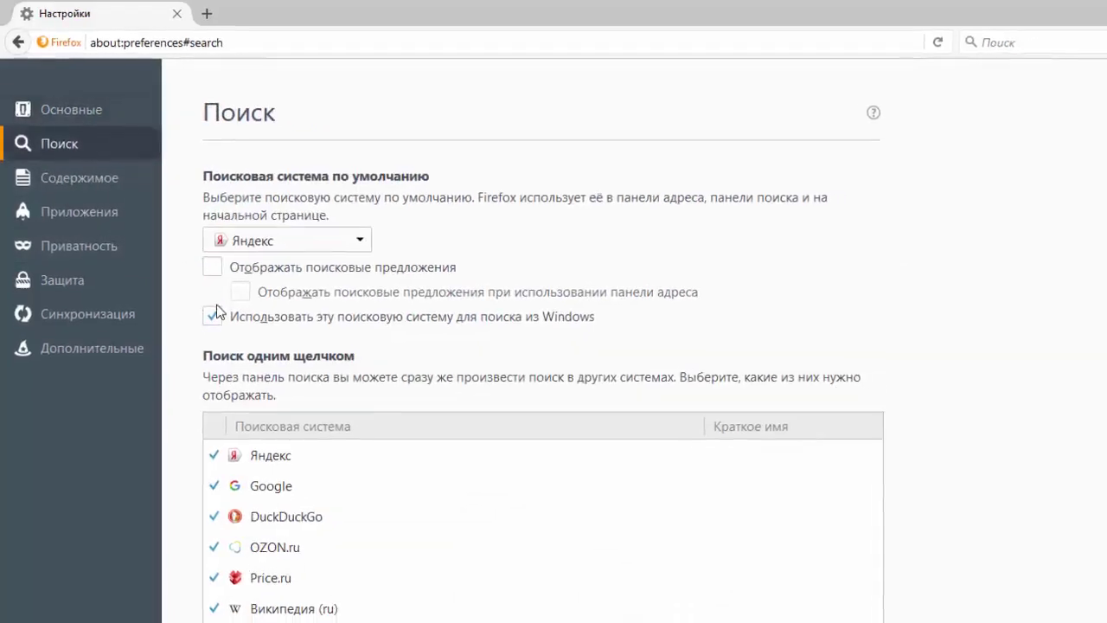
left_click(213, 315)
left_click(214, 455)
left_click(214, 485)
left_click(214, 516)
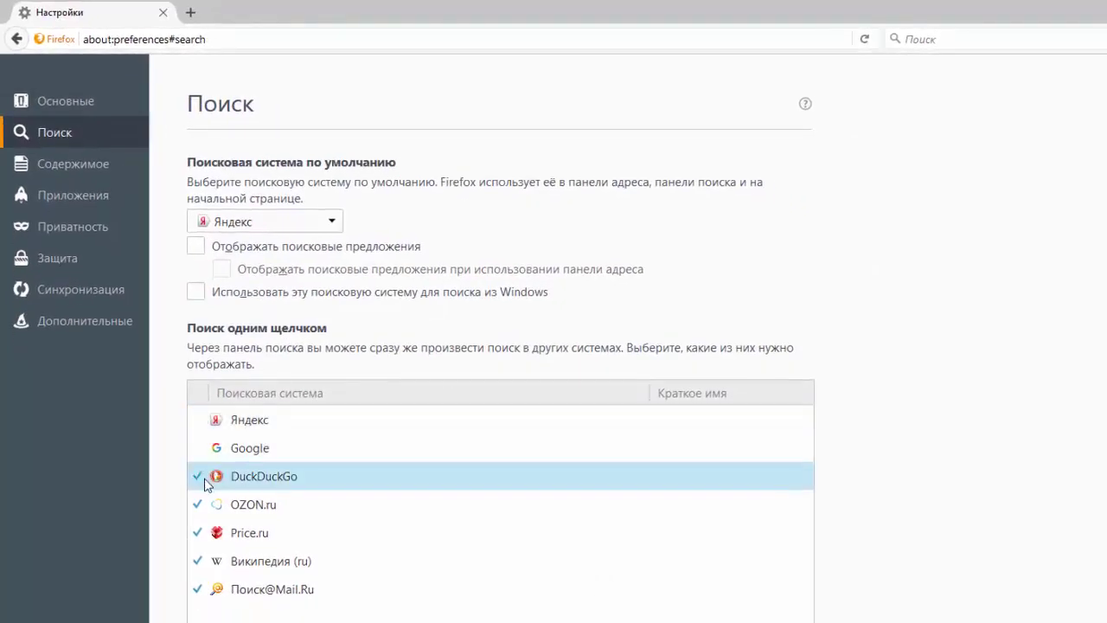
left_click(199, 504)
left_click(199, 533)
left_click(199, 560)
left_click(199, 590)
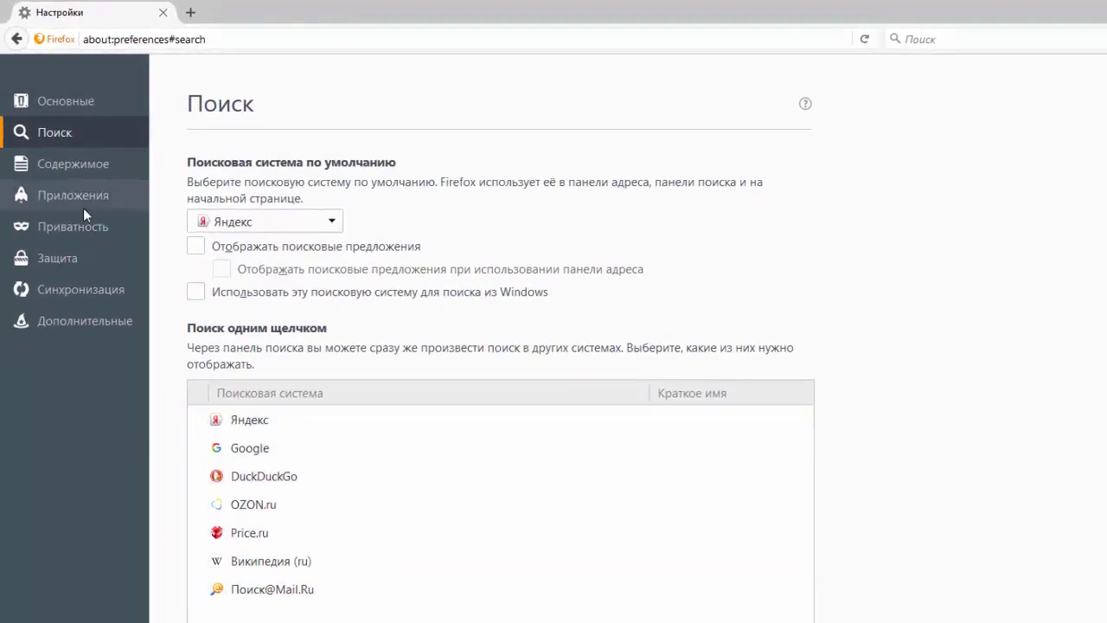
In the security preferences, turn off blocking of sites suspected of attacks and of sites suspected of fraud.
left_click(63, 165)
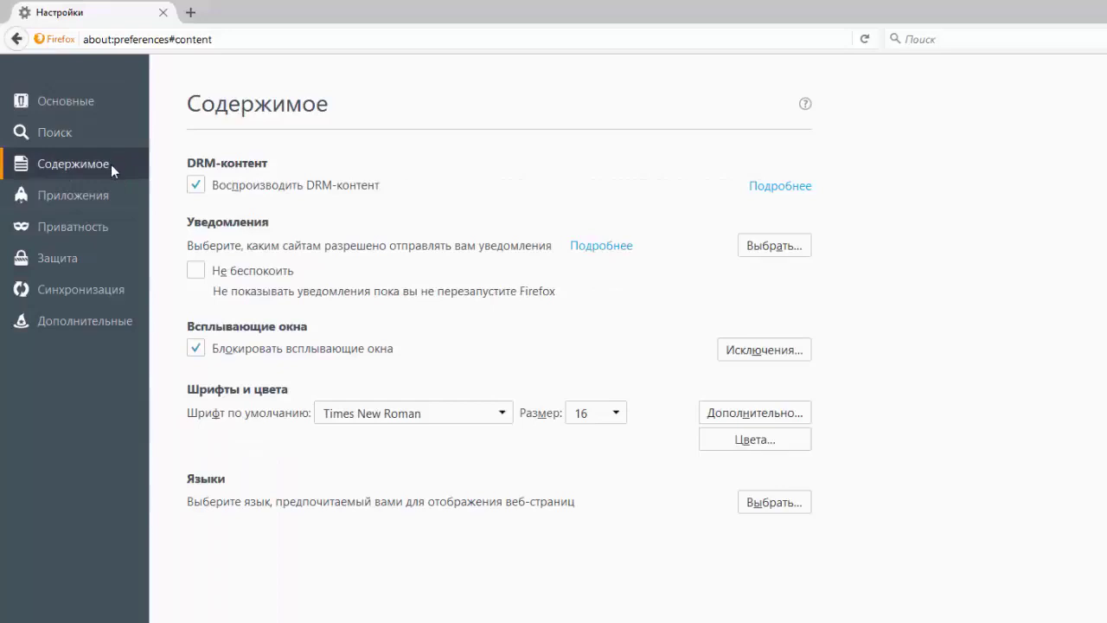
left_click(91, 192)
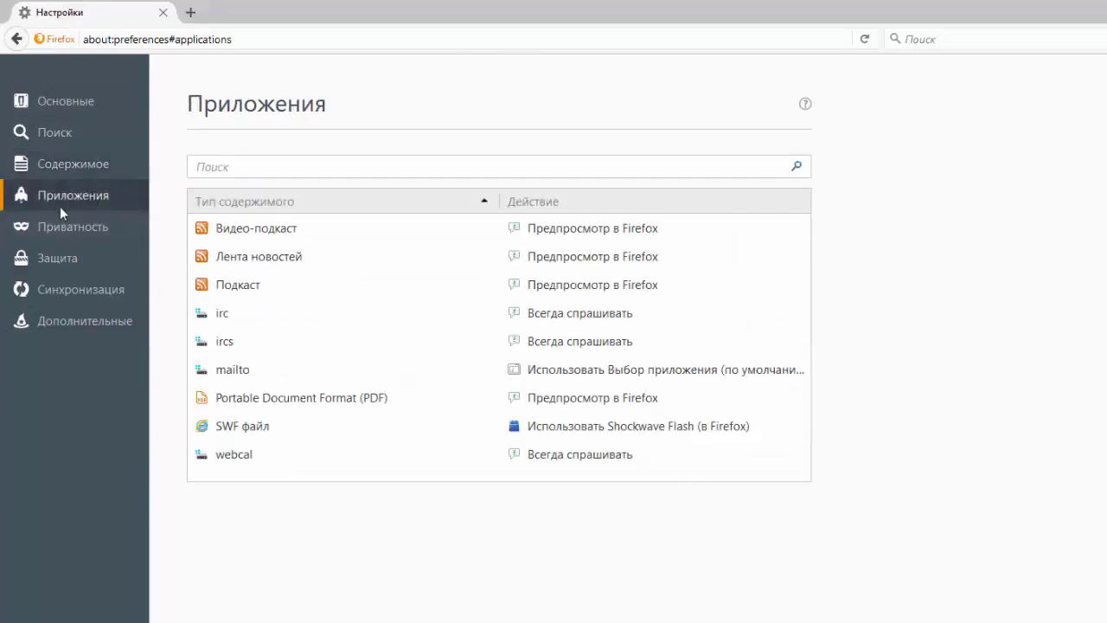
left_click(71, 226)
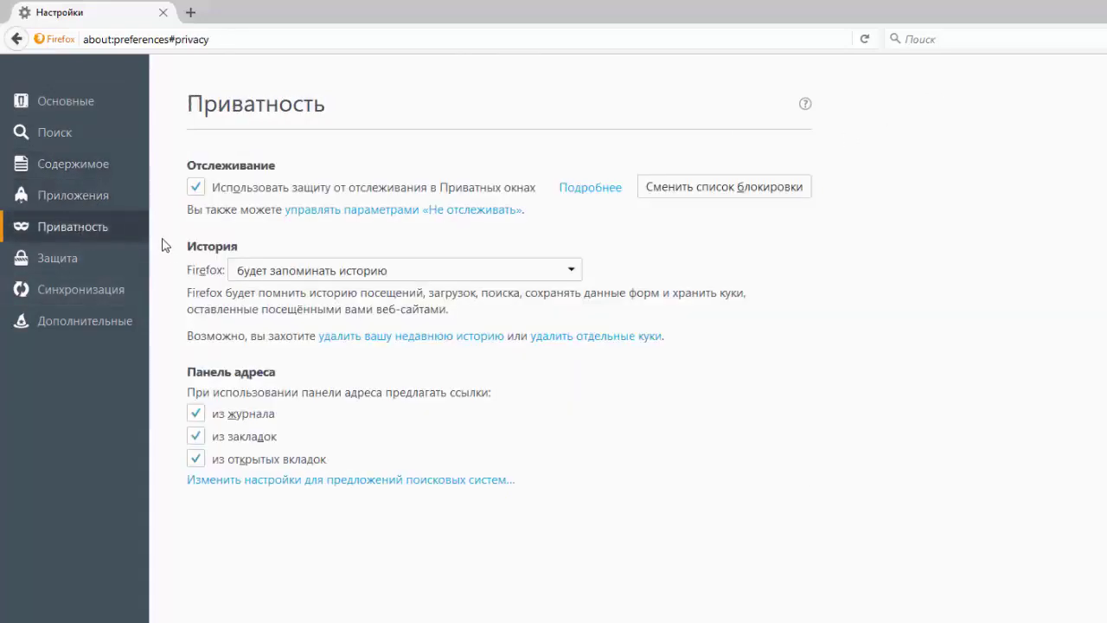
left_click(59, 260)
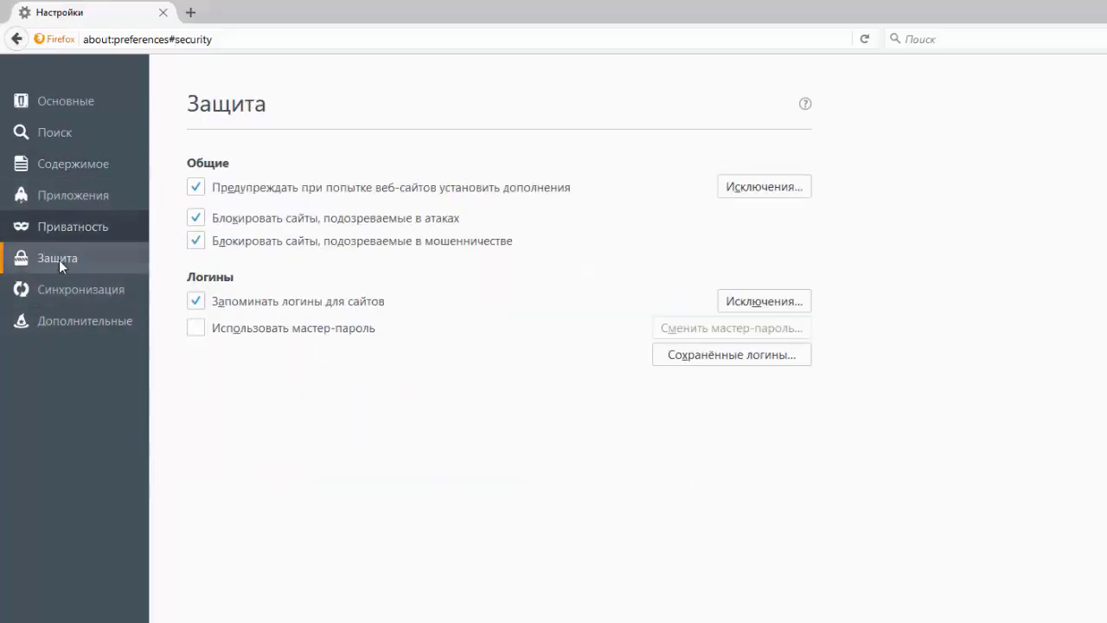
left_click(196, 219)
left_click(195, 240)
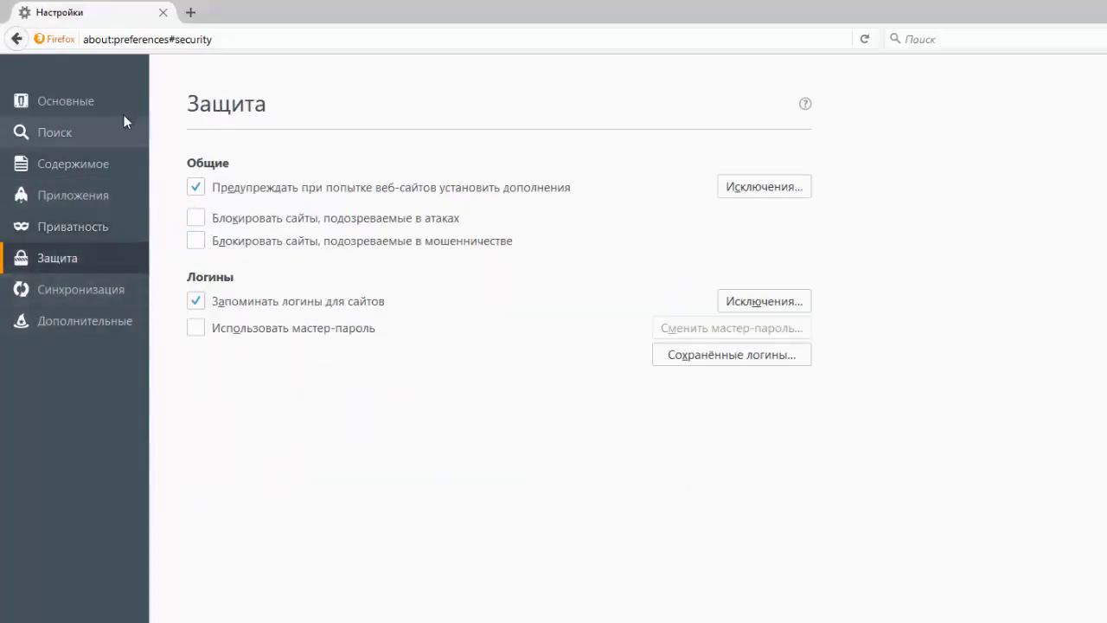
In the general advanced preferences, turn off the touch keyboard, automatic scrolling, smooth scrolling and spell checking while typing.
left_click(88, 293)
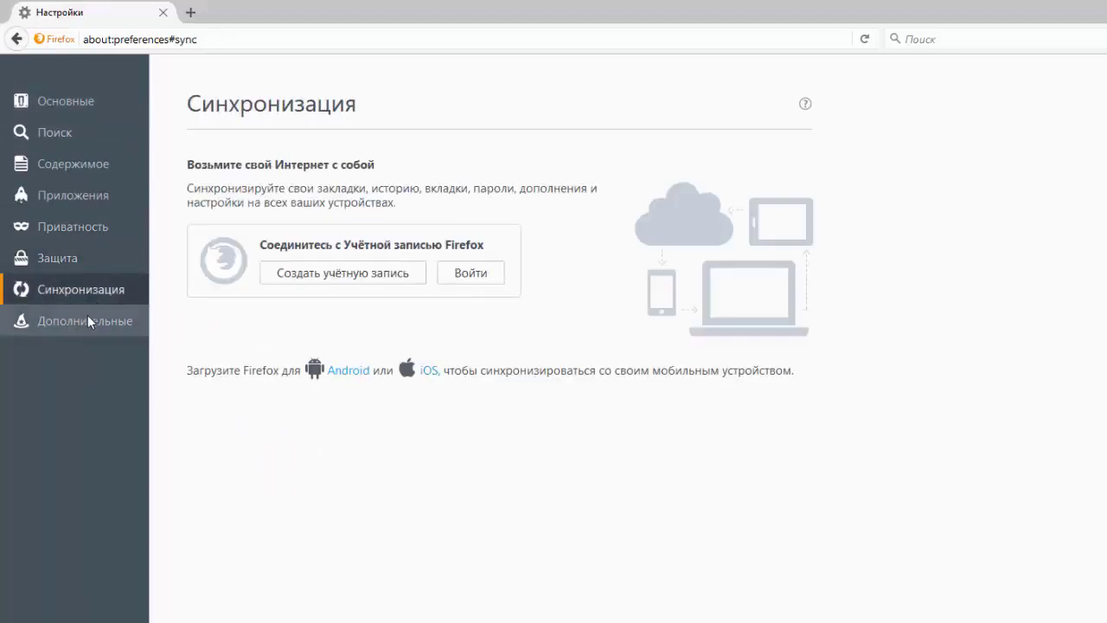
left_click(87, 322)
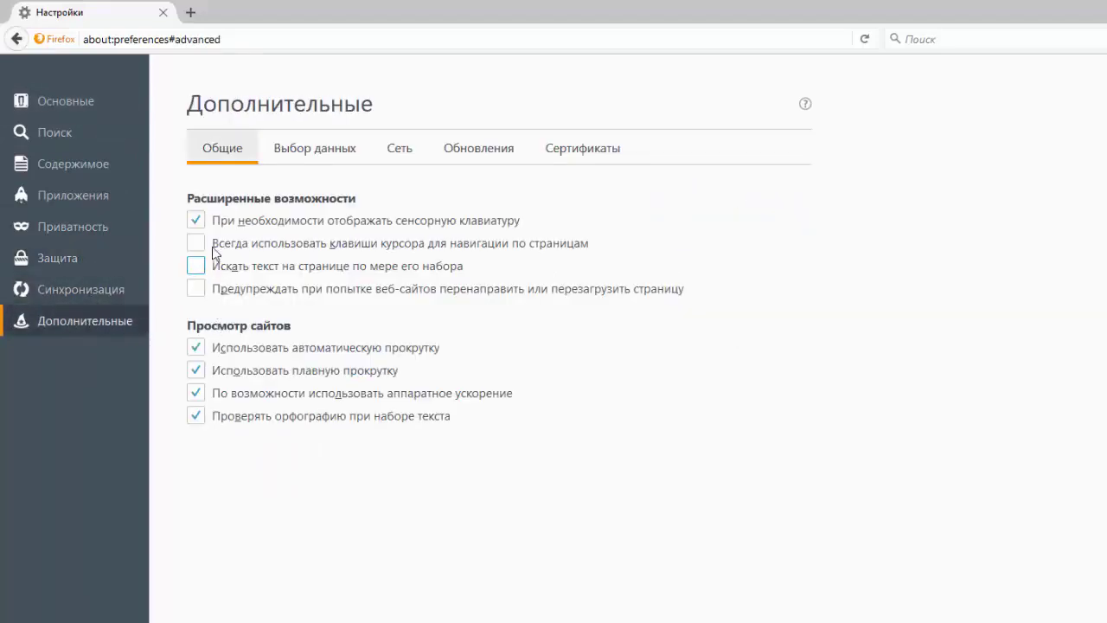
left_click(196, 220)
left_click(193, 348)
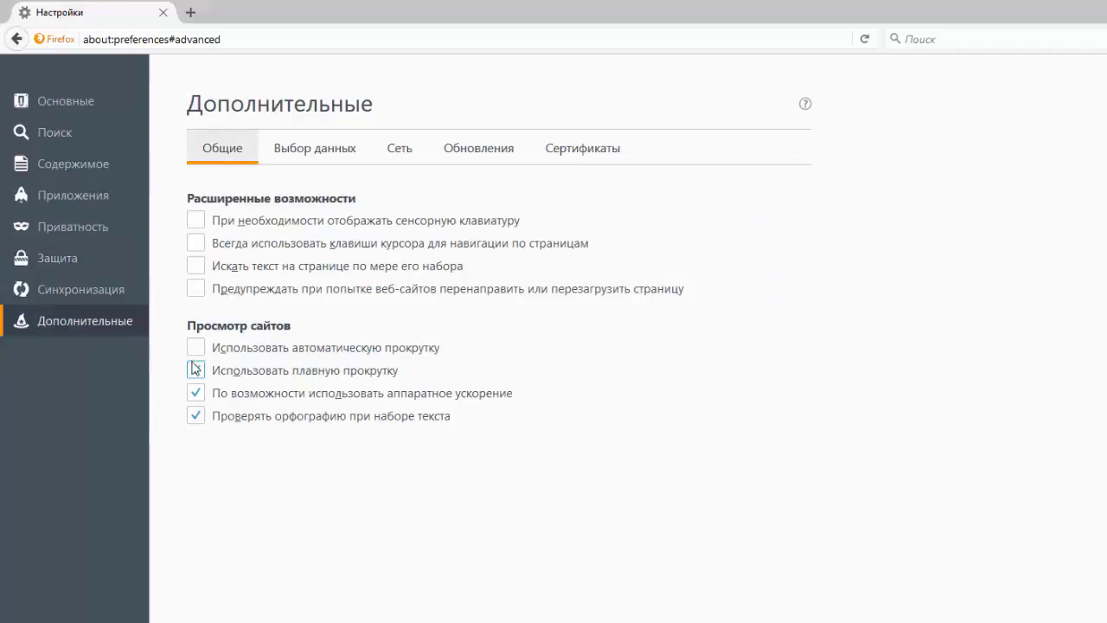
left_click(195, 371)
left_click(197, 417)
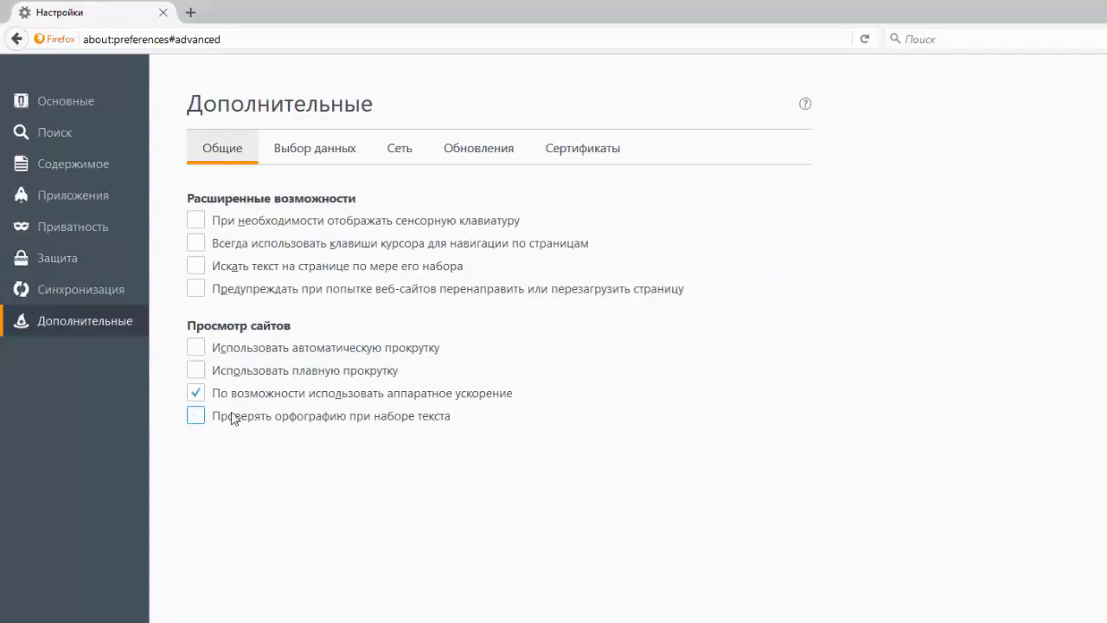
Disable sending the Firefox health report in the advanced data choices, and raise the disk cache limit in the network settings.
left_click(310, 154)
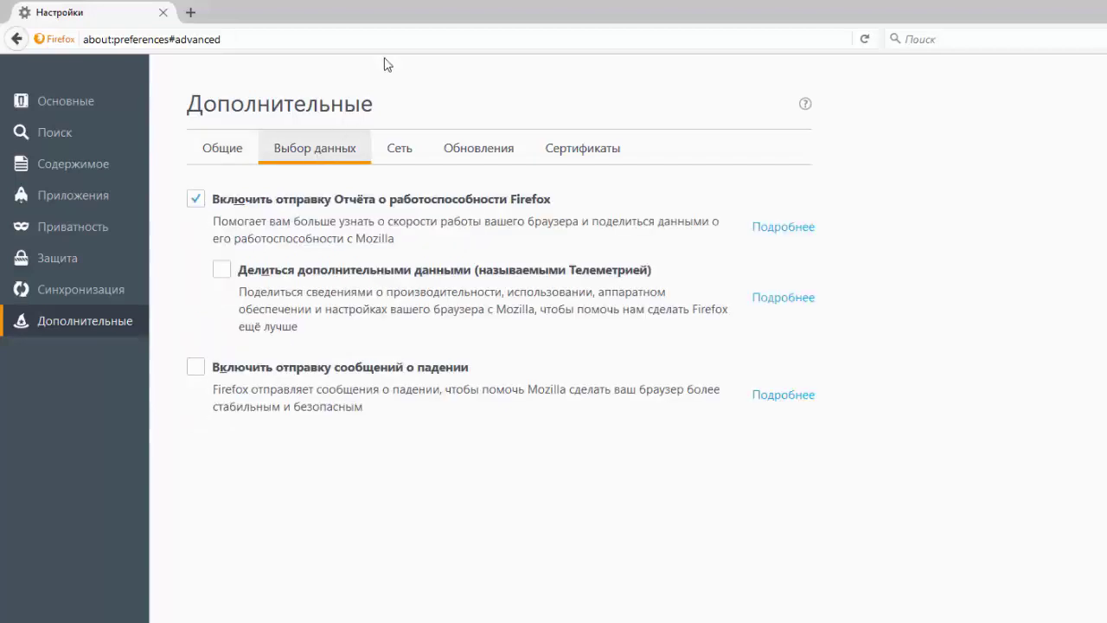
left_click(196, 199)
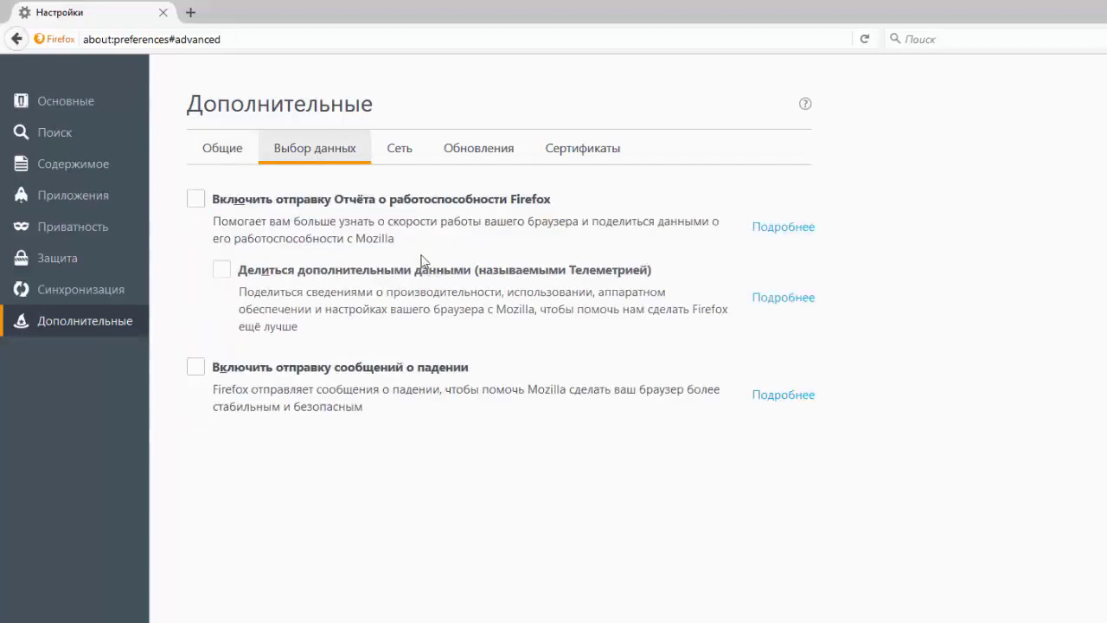
left_click(410, 161)
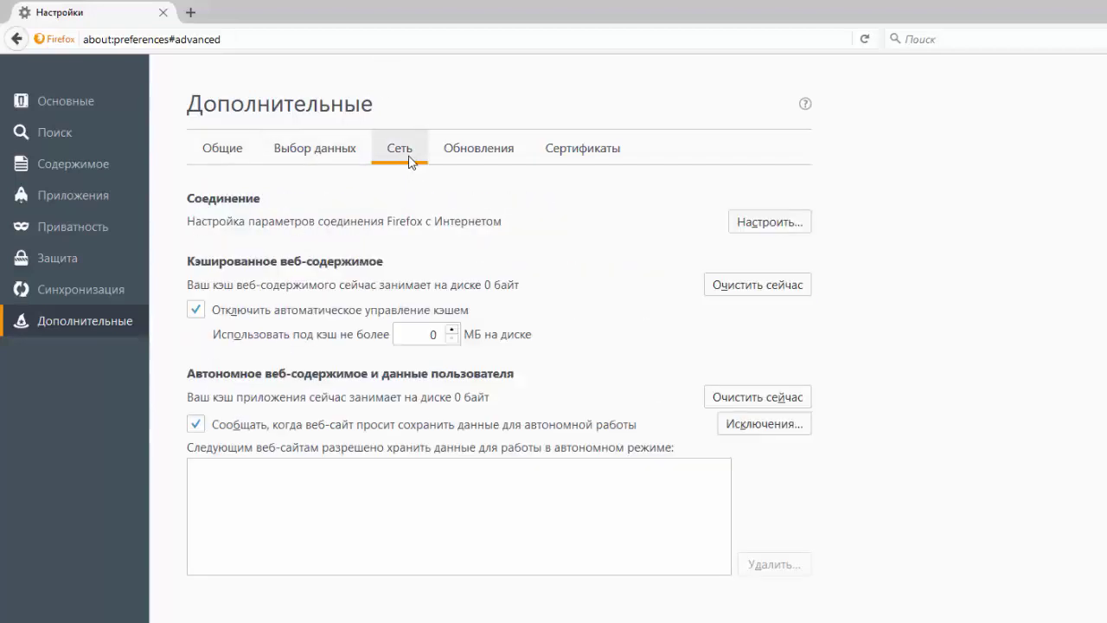
left_click(451, 330)
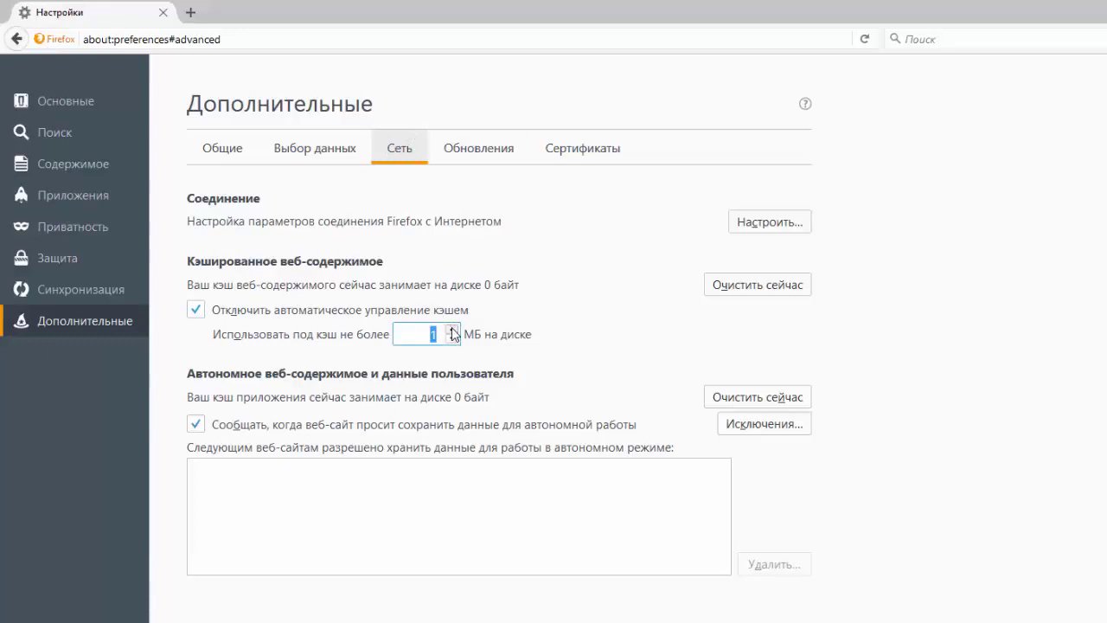
left_click(451, 330)
left_click(452, 329)
left_click(451, 330)
left_click(452, 330)
left_click(451, 330)
left_click(452, 330)
left_click(452, 329)
Set Firefox to never check for updates, turn off the background update service, and view the certificate settings.
left_click(486, 154)
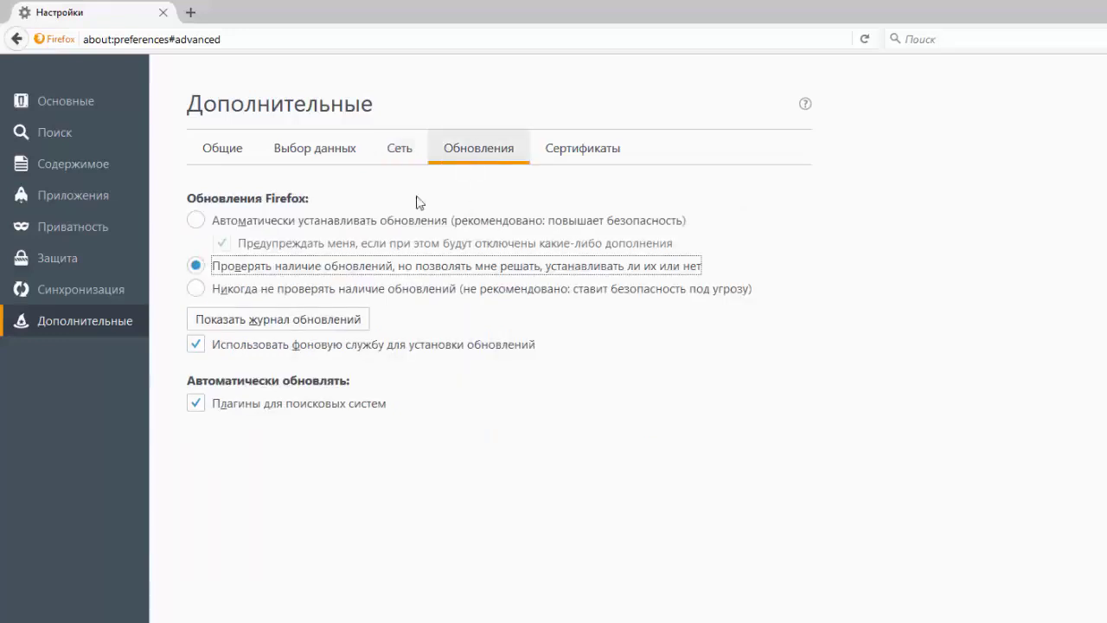
left_click(197, 289)
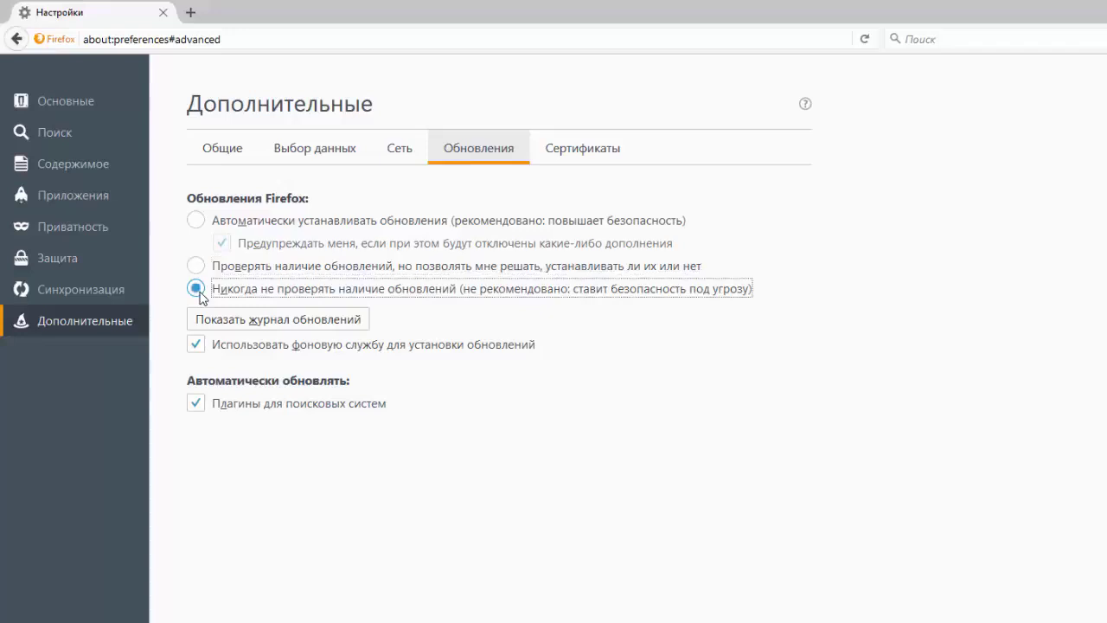
left_click(196, 344)
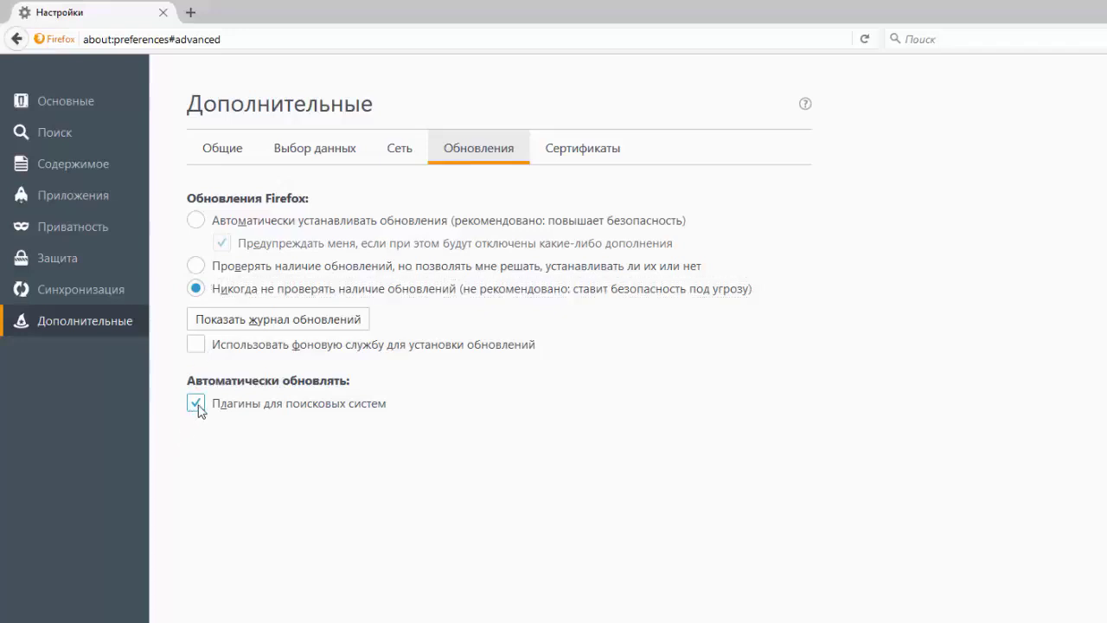
left_click(575, 150)
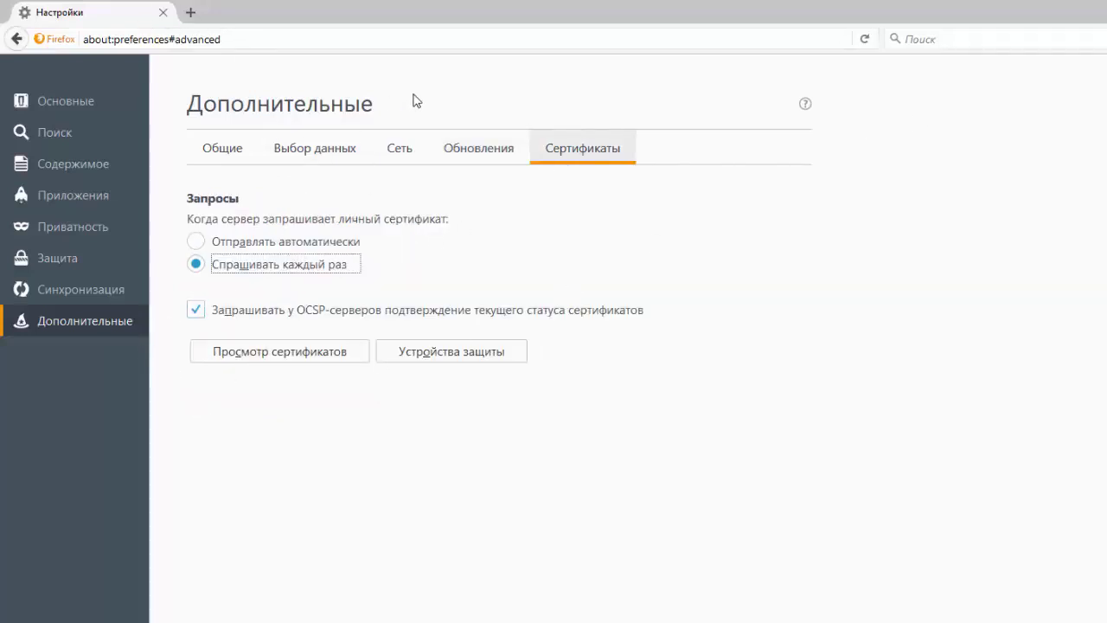
Search the web for "imacros old versions" and open the iMacros for Firefox version history on addons.mozilla.org.
left_click(272, 39)
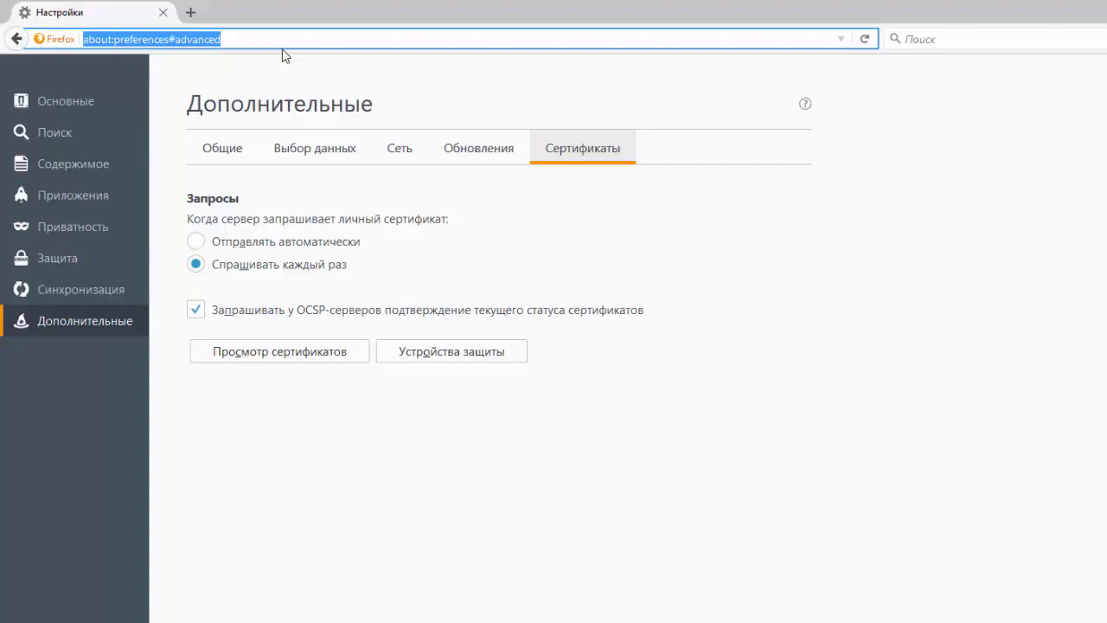
type("imacro")
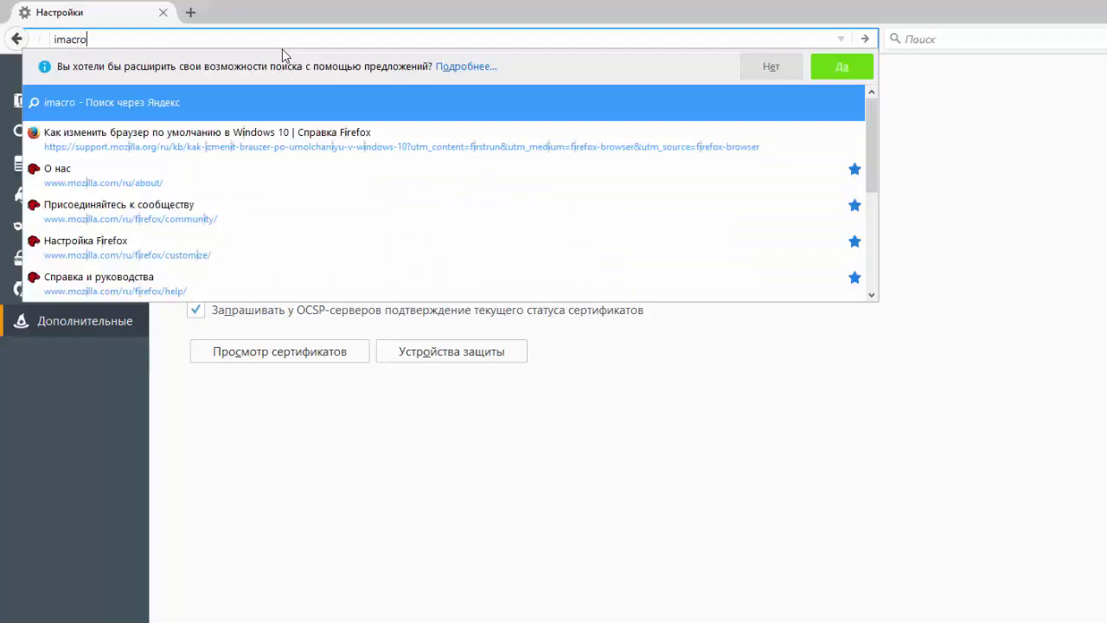
type("s ol")
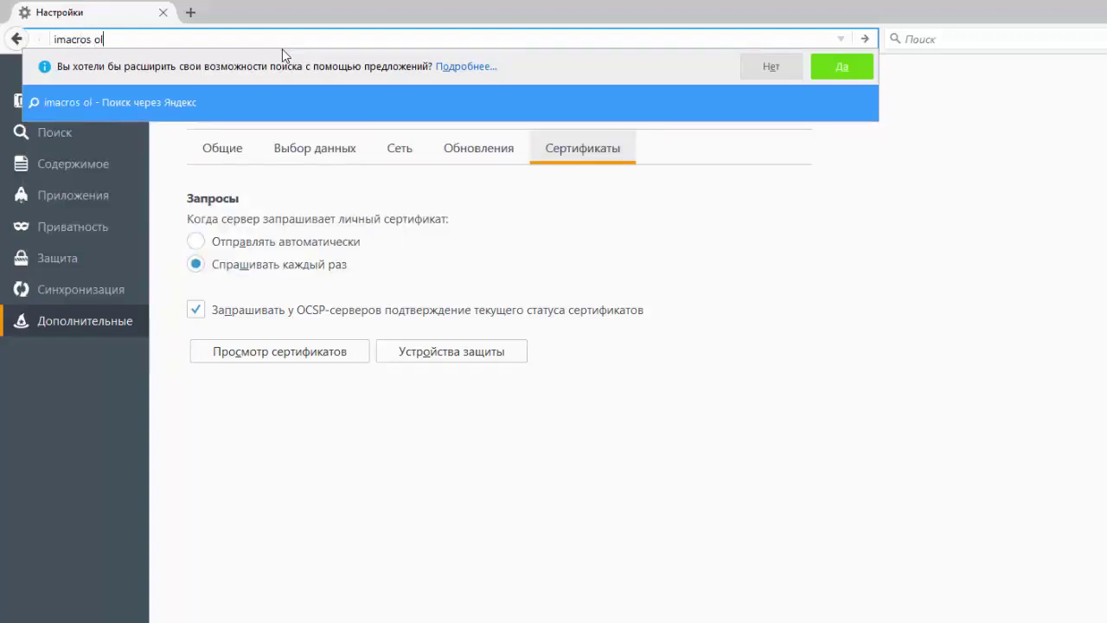
type("d versions")
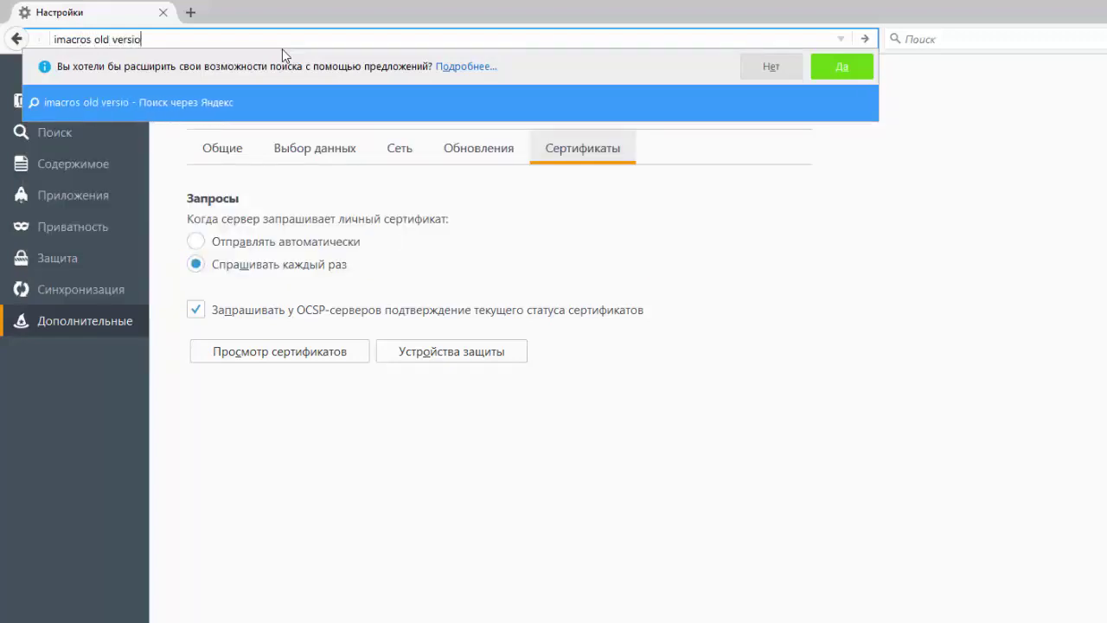
key("Return")
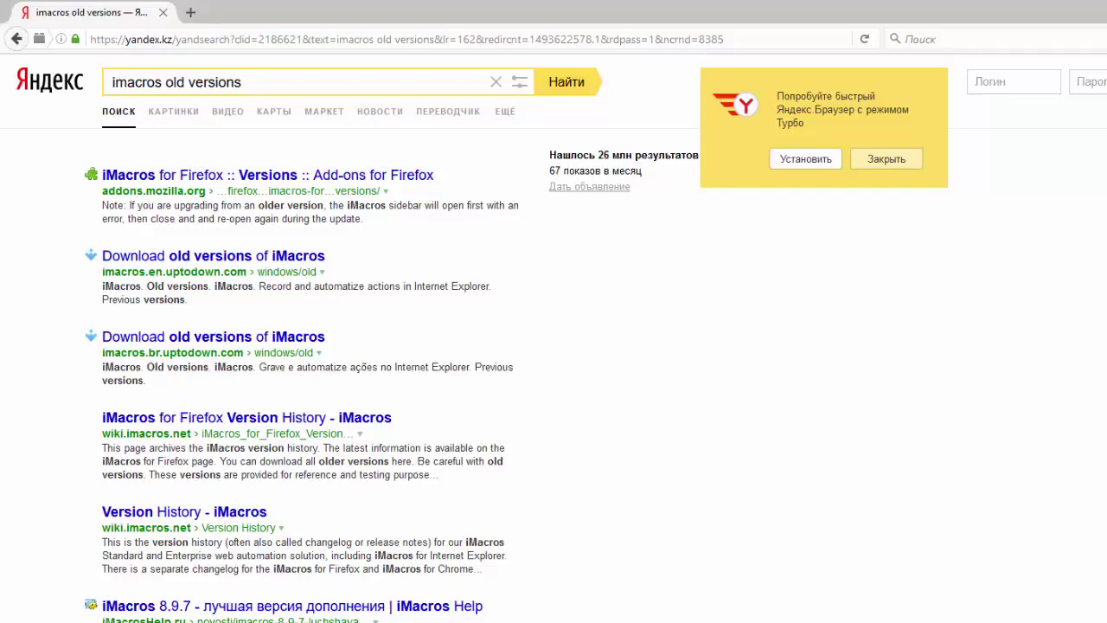
mouse_move(827, 621)
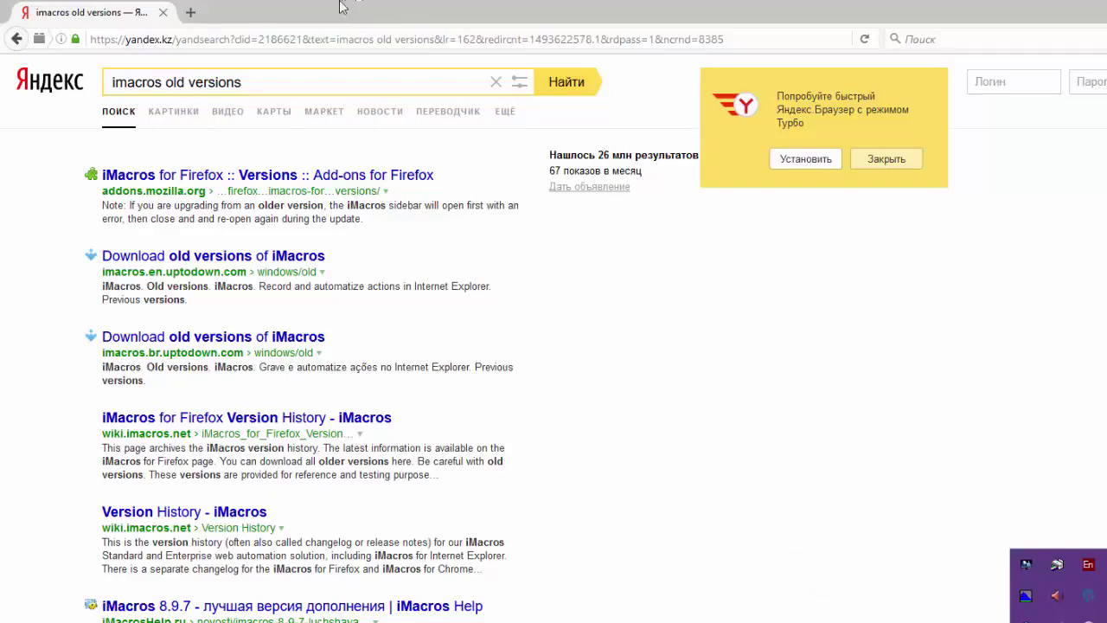
left_click(69, 19)
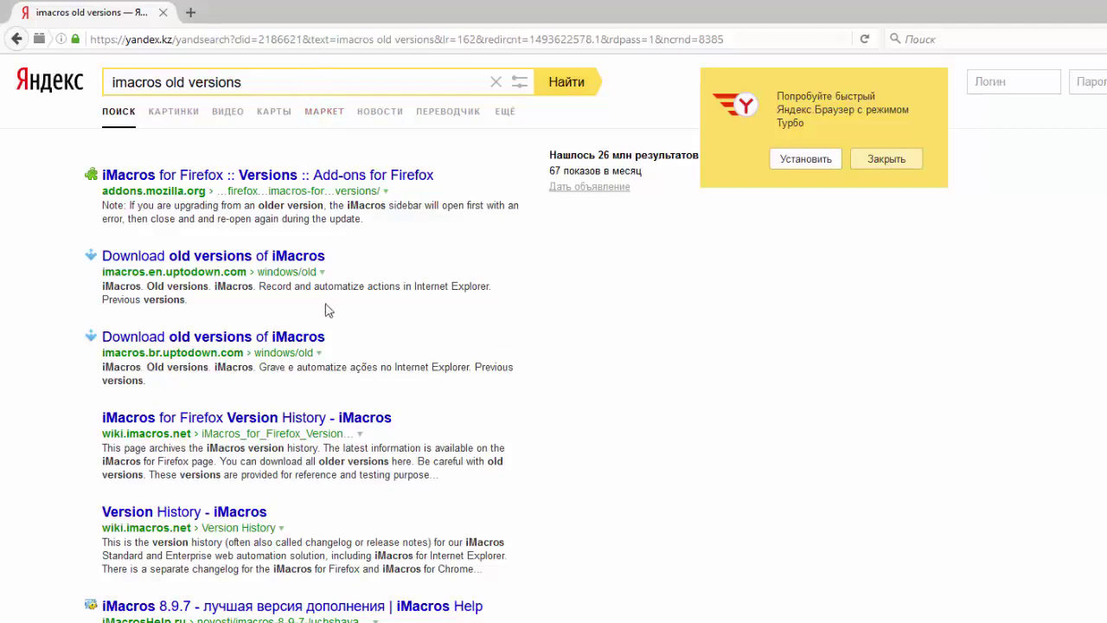
left_click(406, 191)
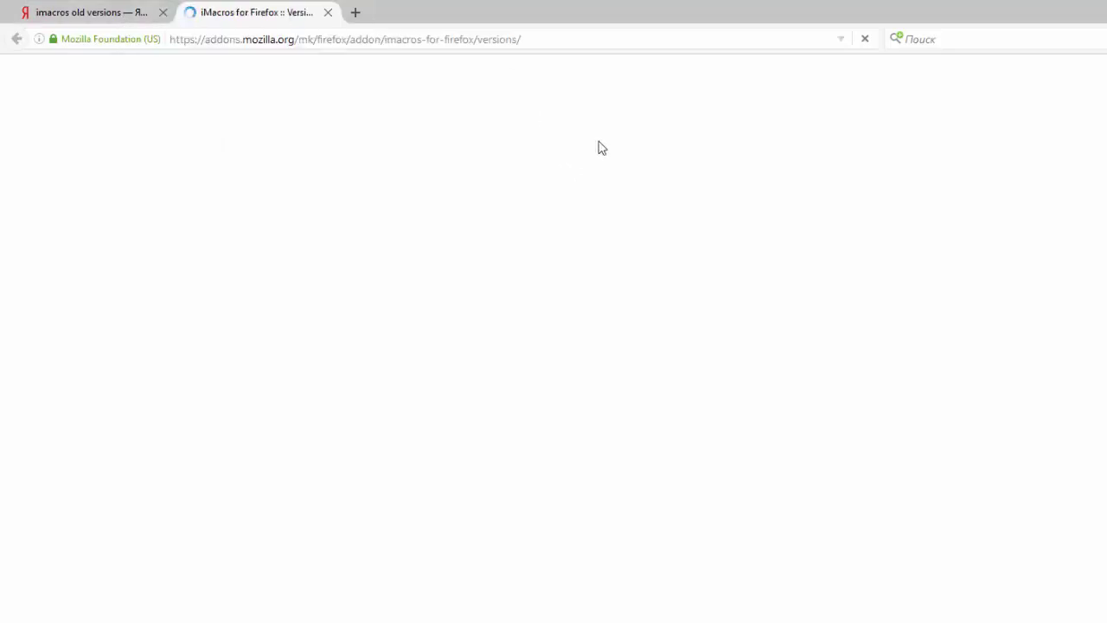
scroll(552, 173, "down", 3)
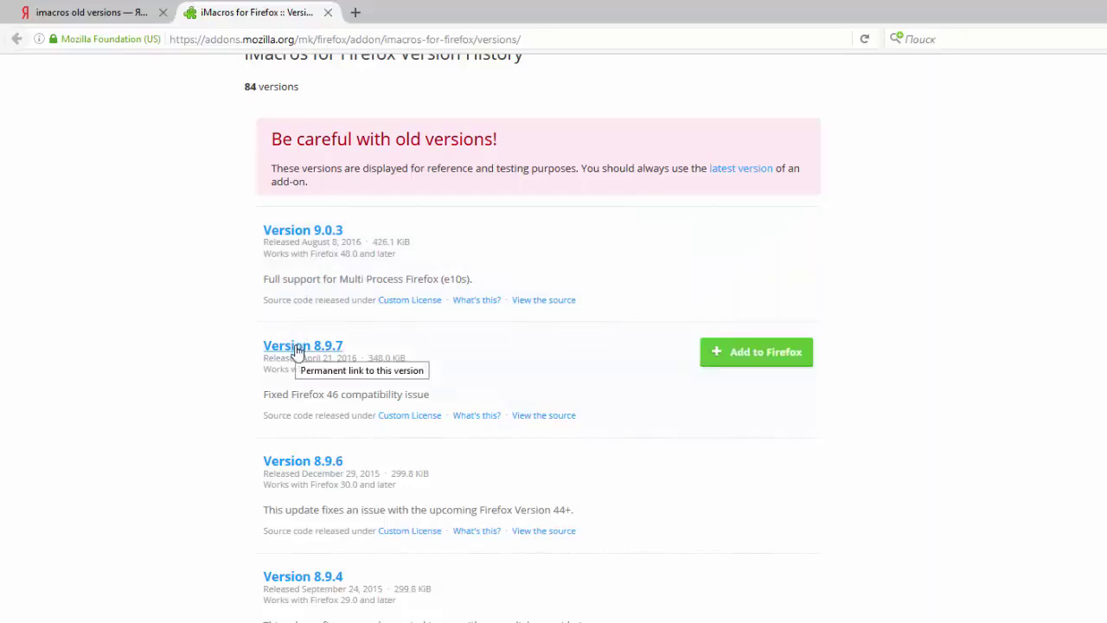
Install version 8.9.7 of the iMacros for Firefox add-on and restart the browser.
left_click(779, 357)
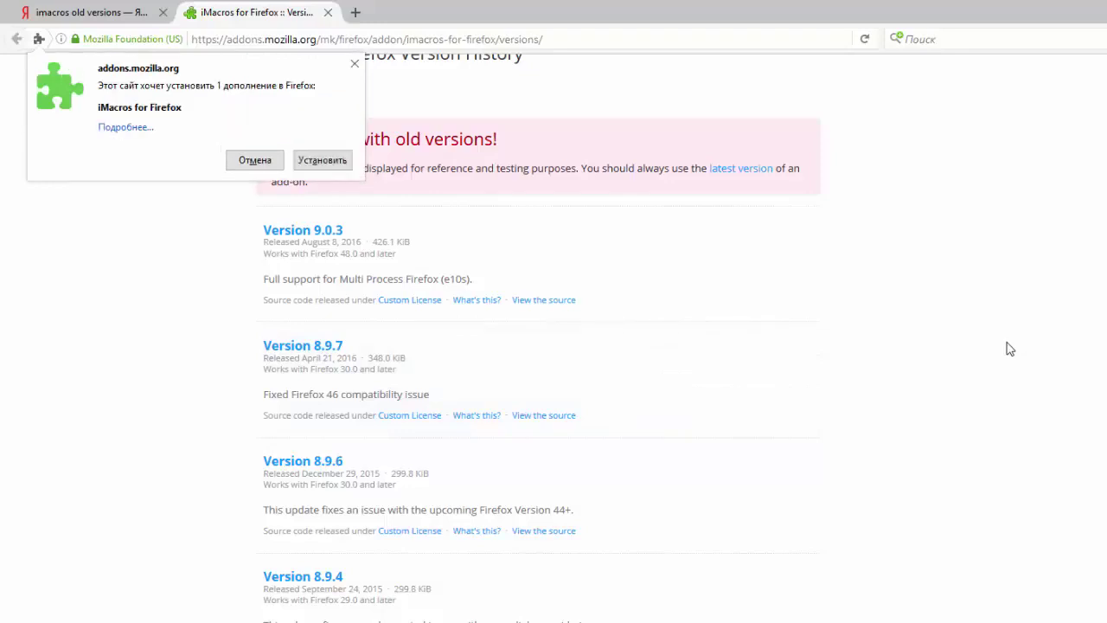
left_click(313, 161)
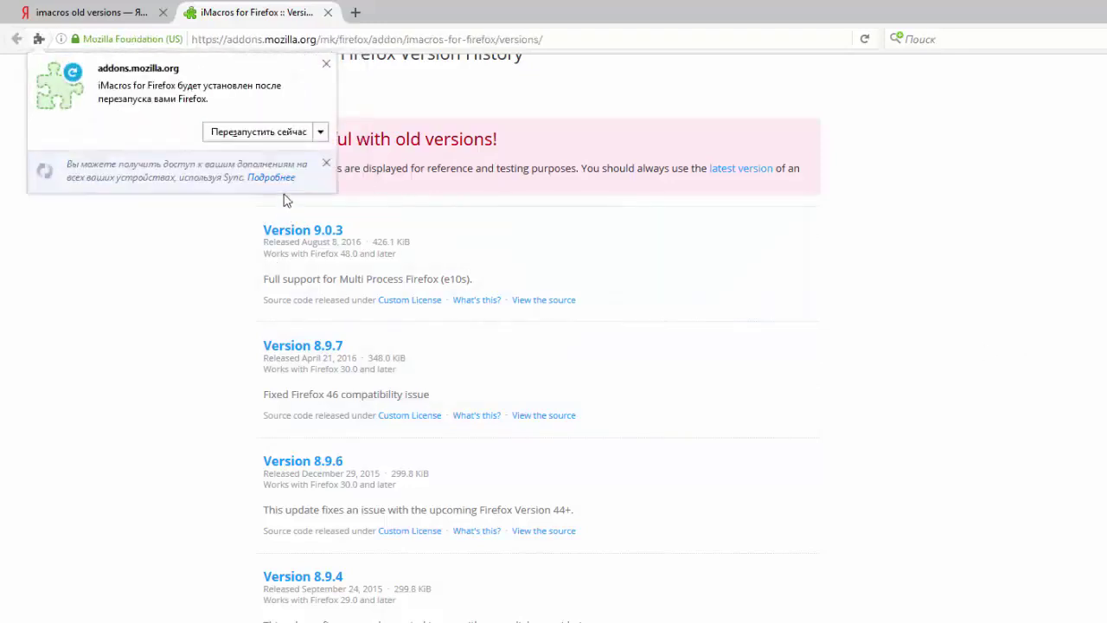
left_click(290, 130)
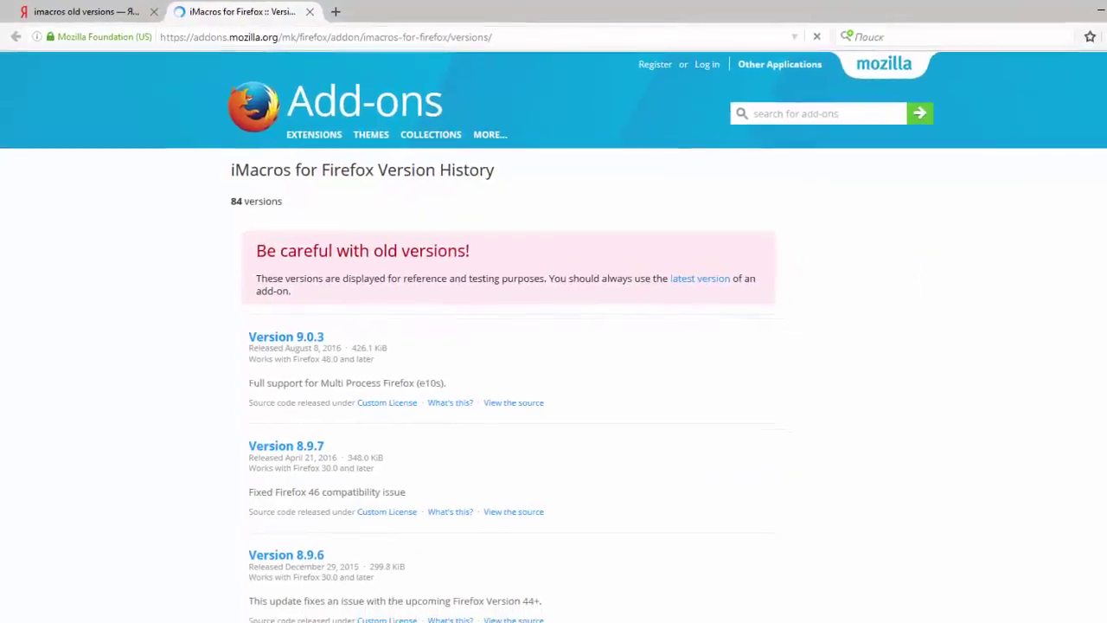
In the installed extensions, set automatic updating of iMacros for Firefox to Отключено and close the add-ons manager.
left_click(1093, 34)
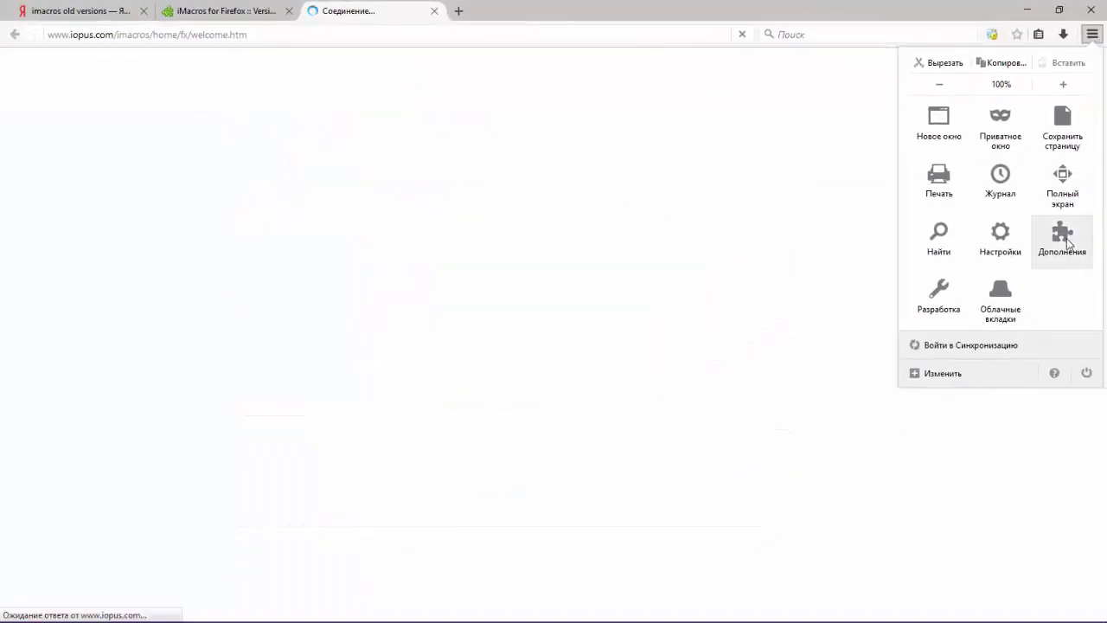
left_click(1056, 237)
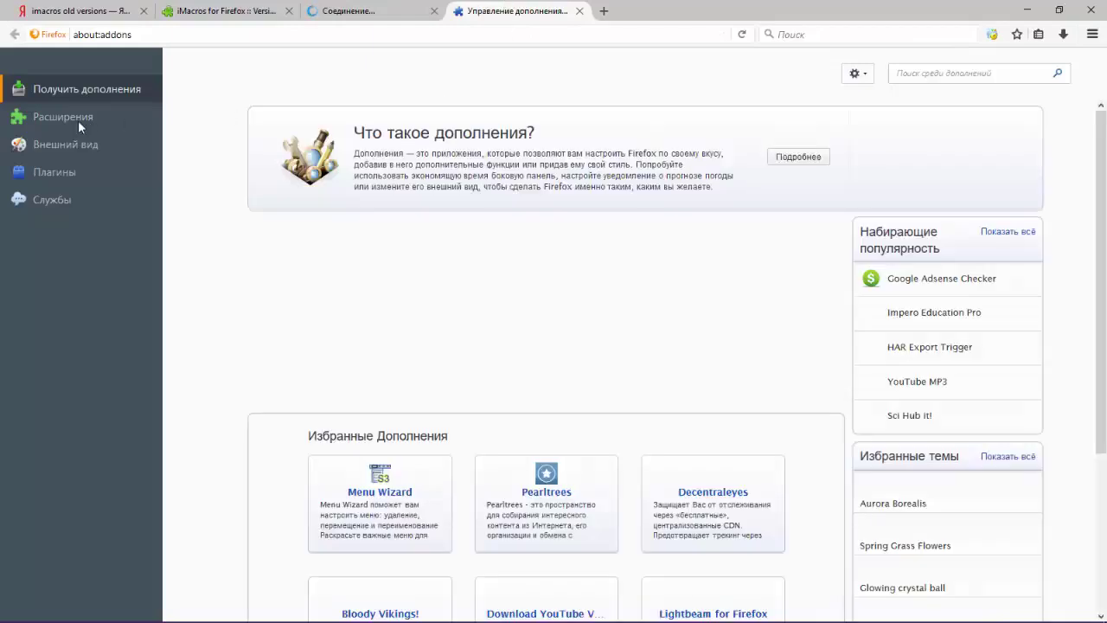
left_click(57, 117)
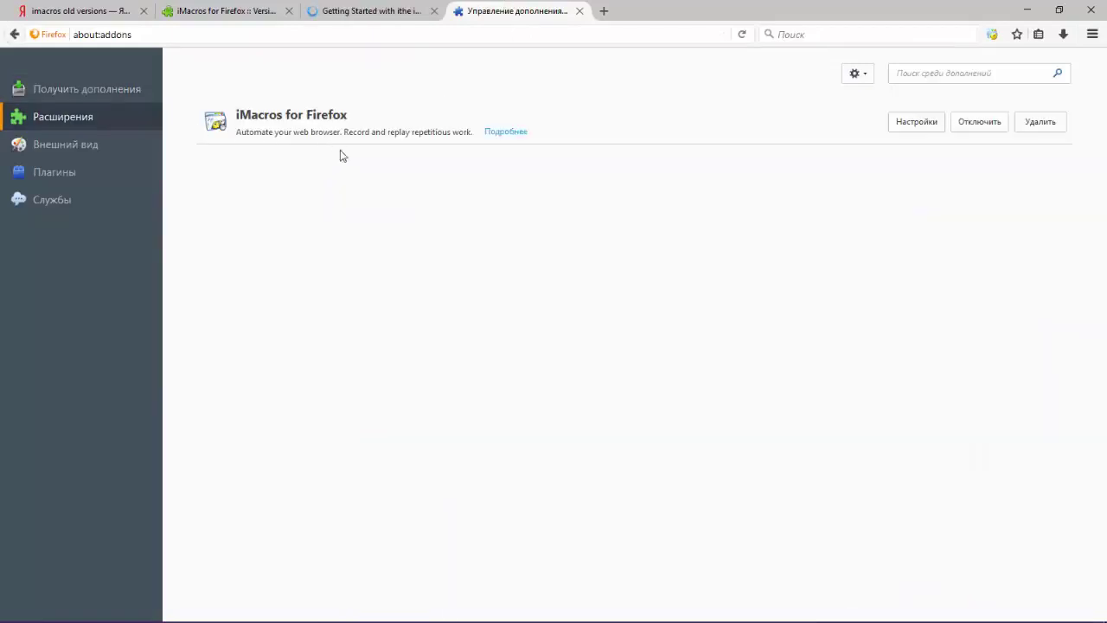
left_click(521, 136)
scroll(486, 230, "down", 6)
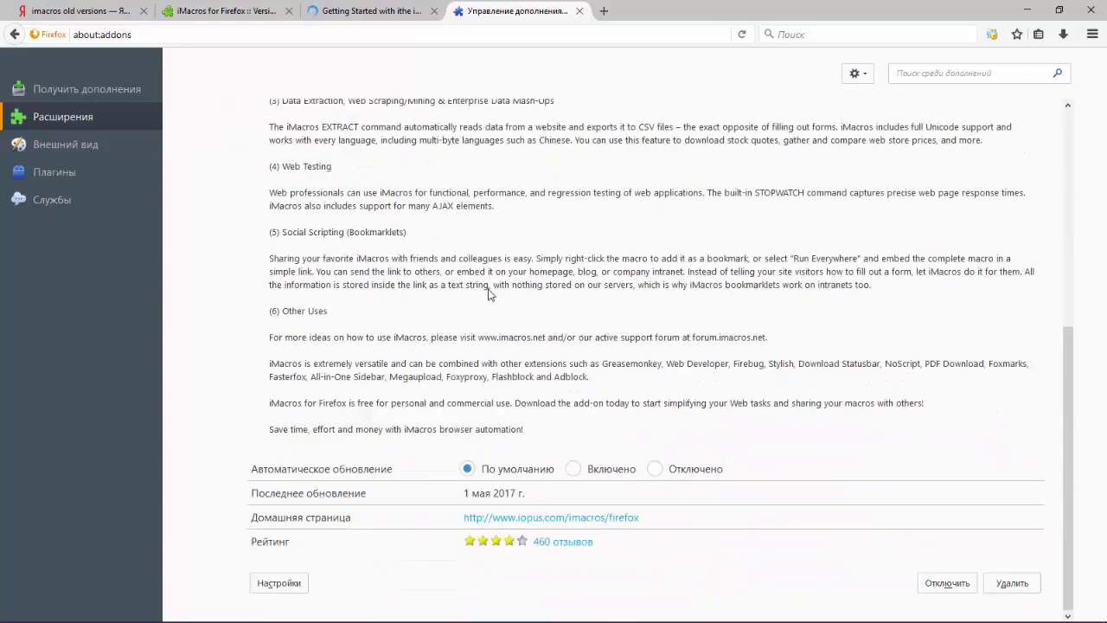
left_click(655, 468)
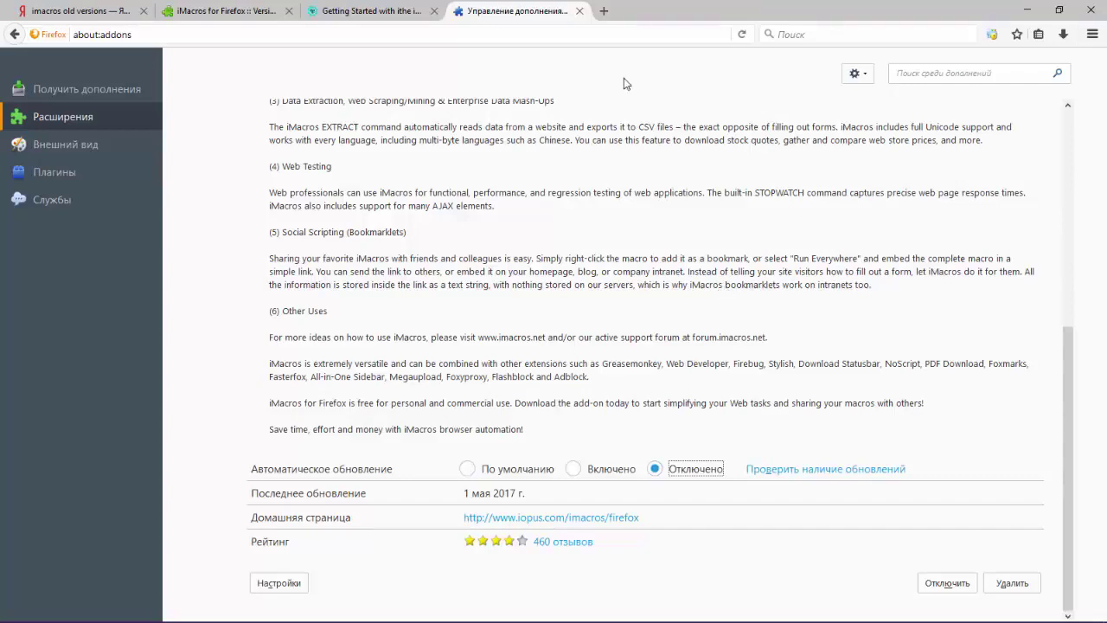
left_click(580, 11)
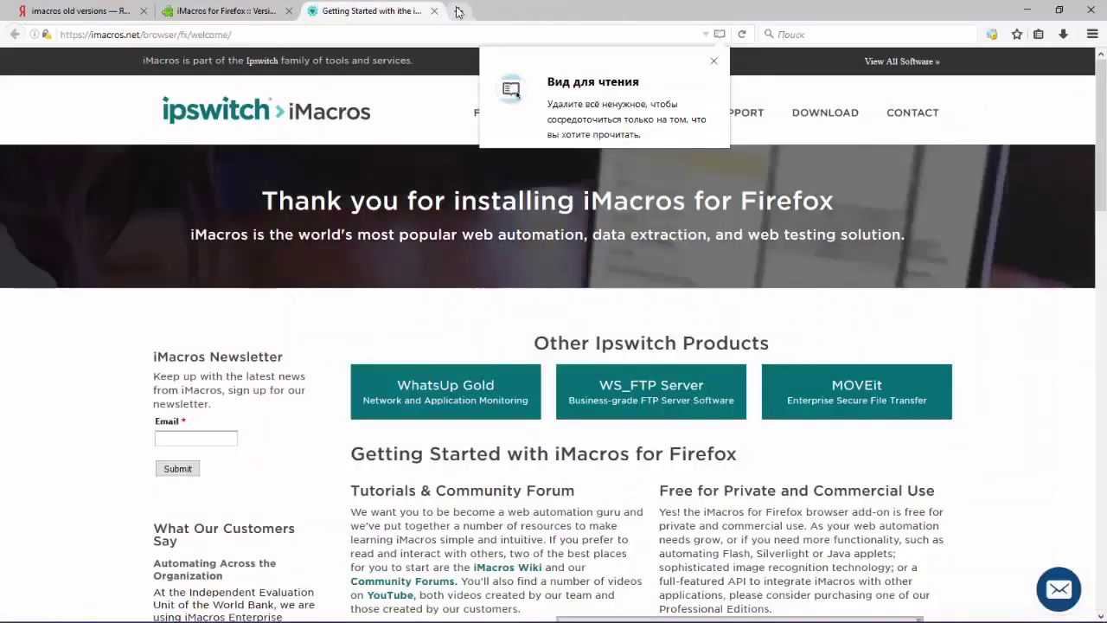
Close the iMacros pages, search the available add-ons for "request policy" and install RequestPolicy with the Международные whitelist.
left_click(434, 11)
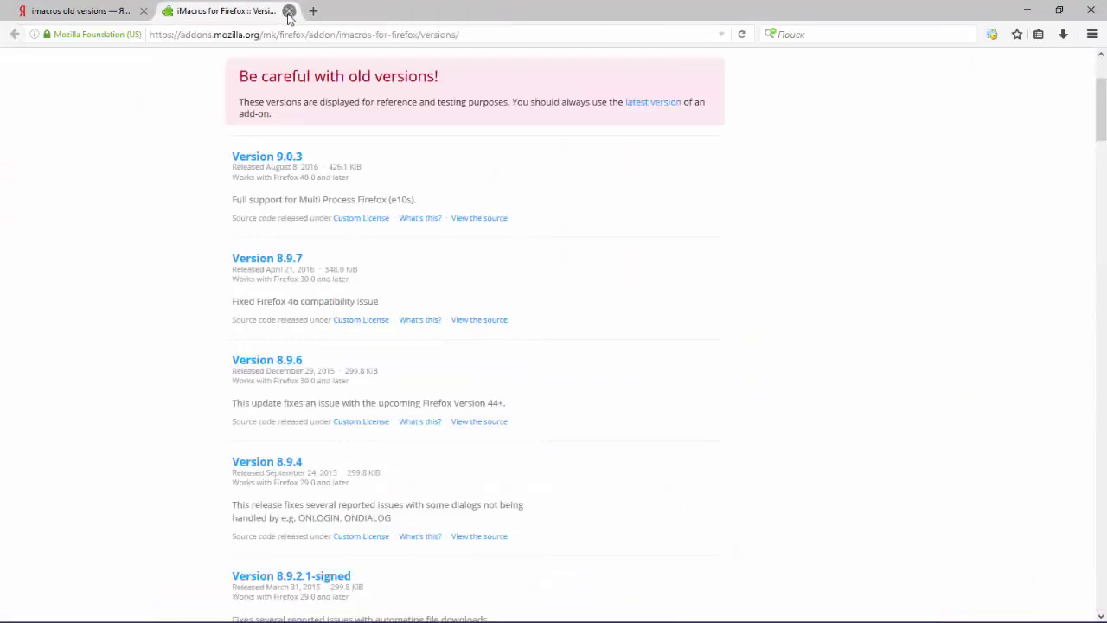
left_click(289, 10)
left_click(1092, 34)
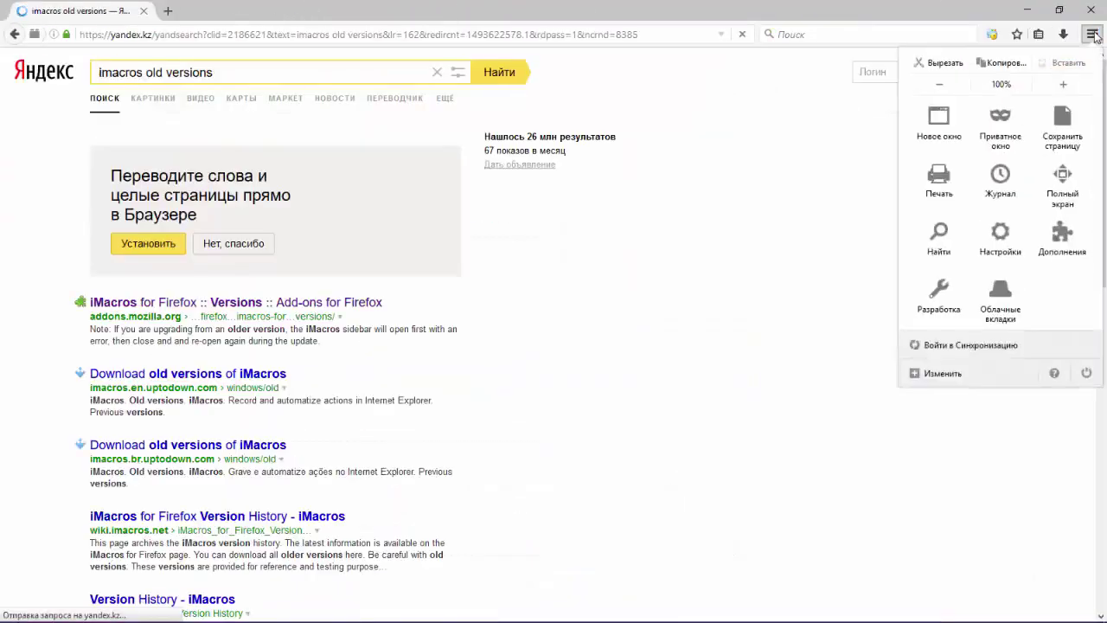
left_click(1063, 235)
left_click(941, 74)
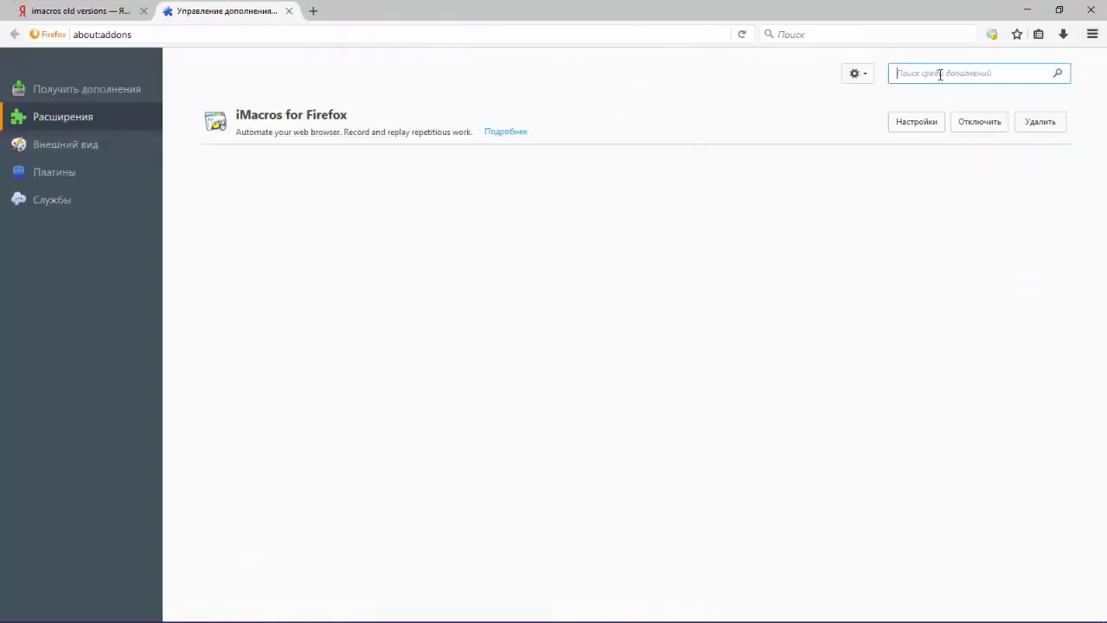
type("request")
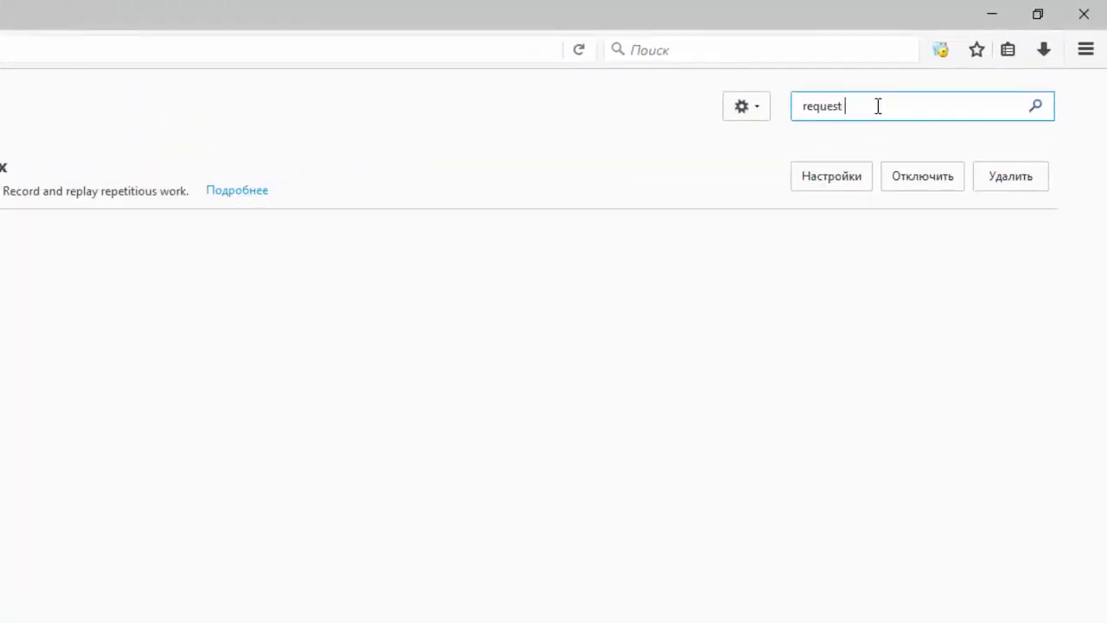
type(" policy")
key("Return")
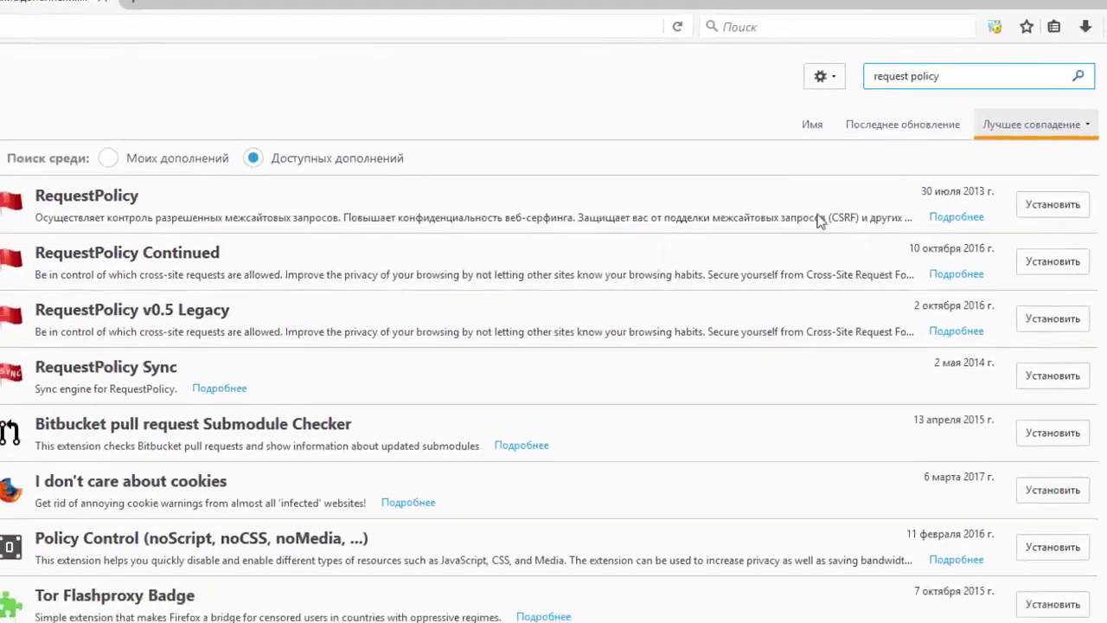
left_click(1043, 206)
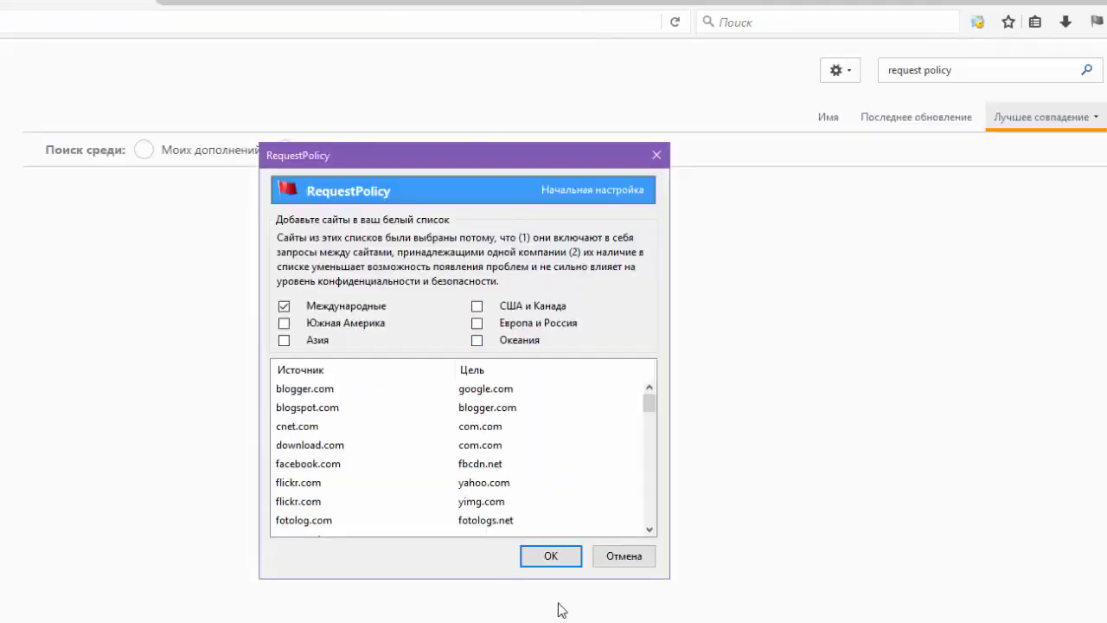
left_click(551, 557)
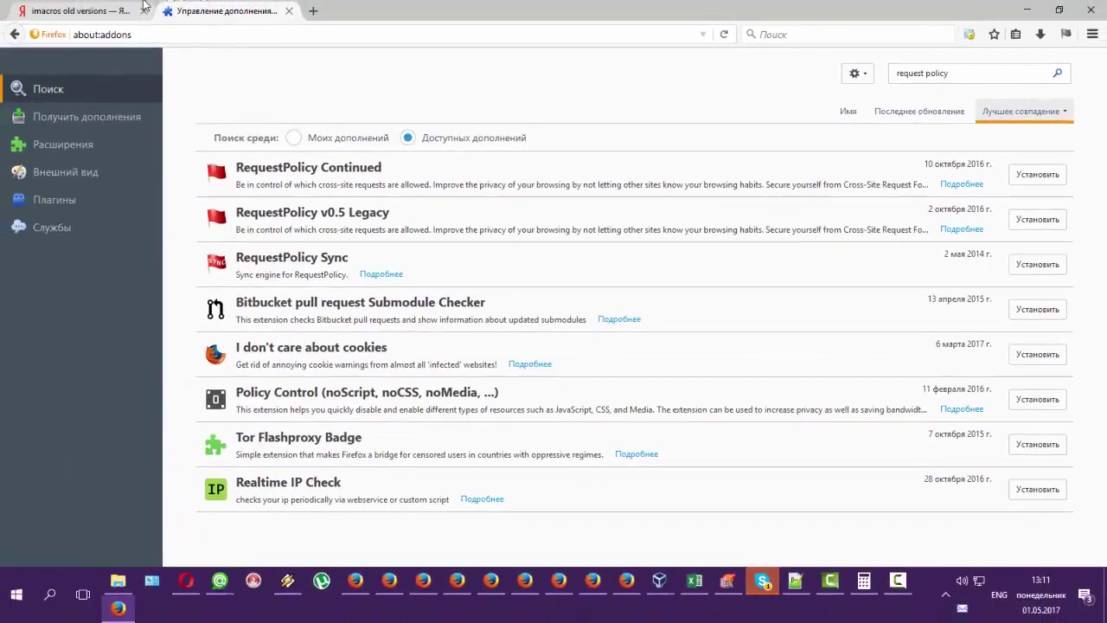
Set the Silverlight, Widevine, Primetime and OpenH264 plugins to Никогда не включать.
left_click(61, 206)
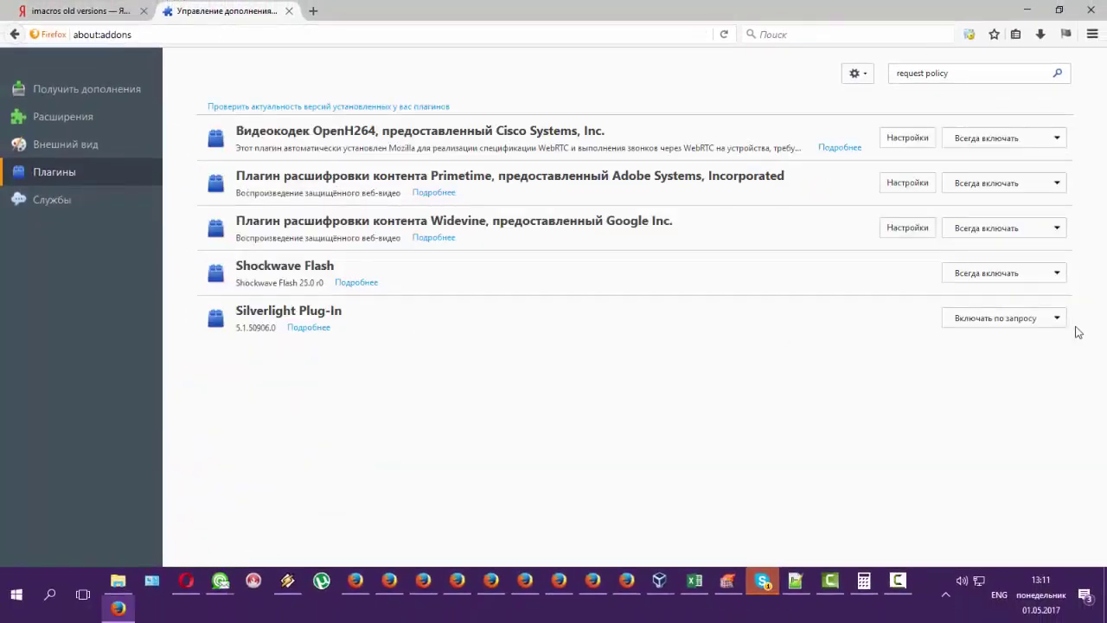
left_click(1019, 322)
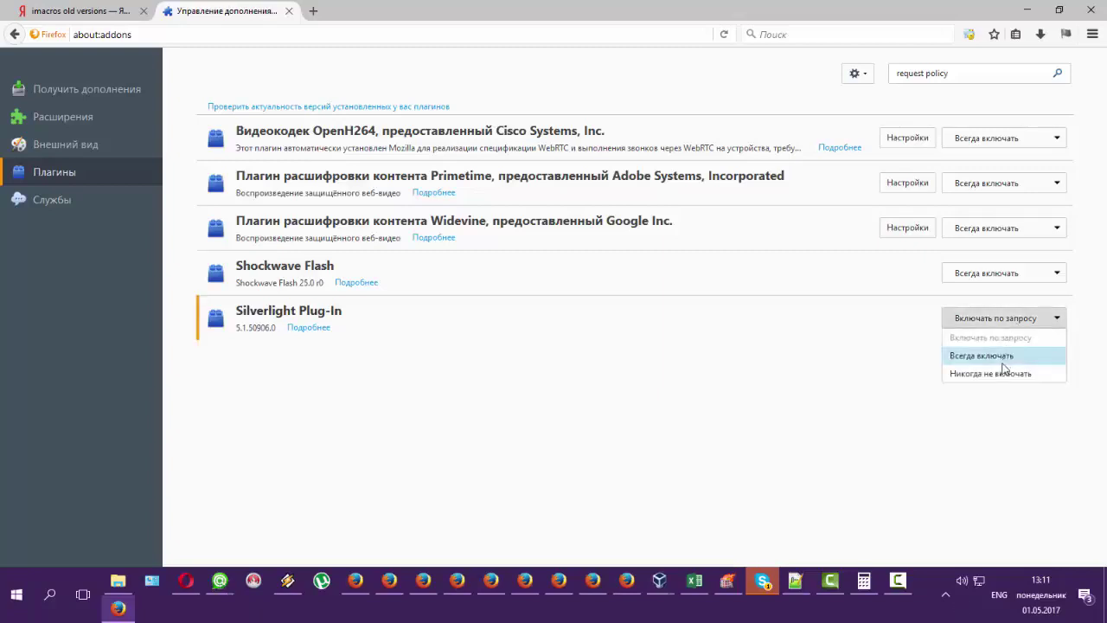
left_click(1001, 374)
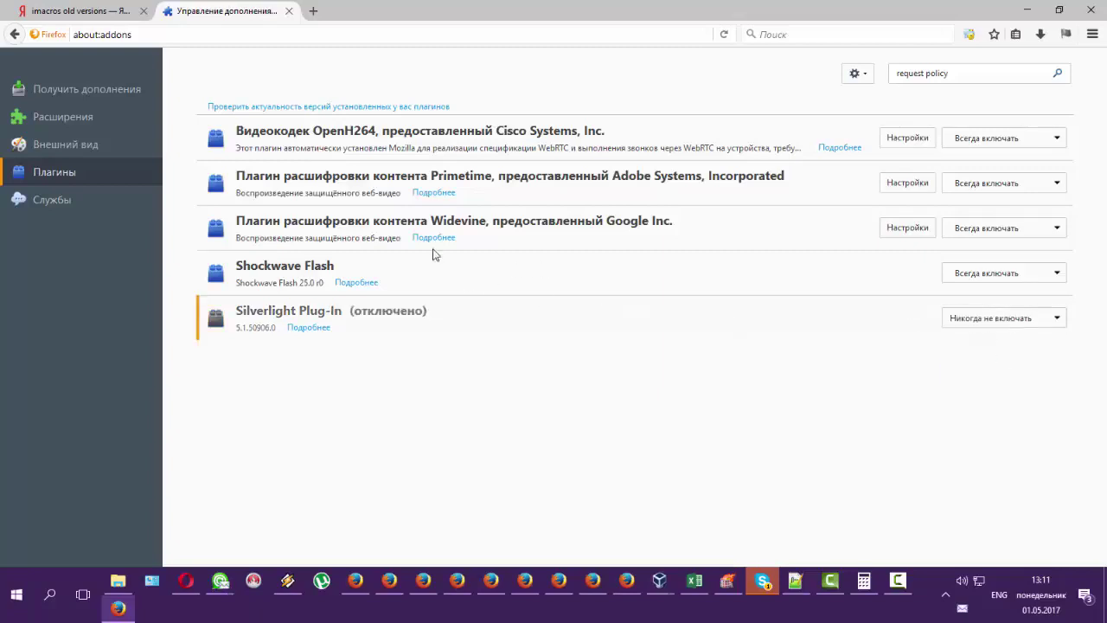
left_click(1012, 230)
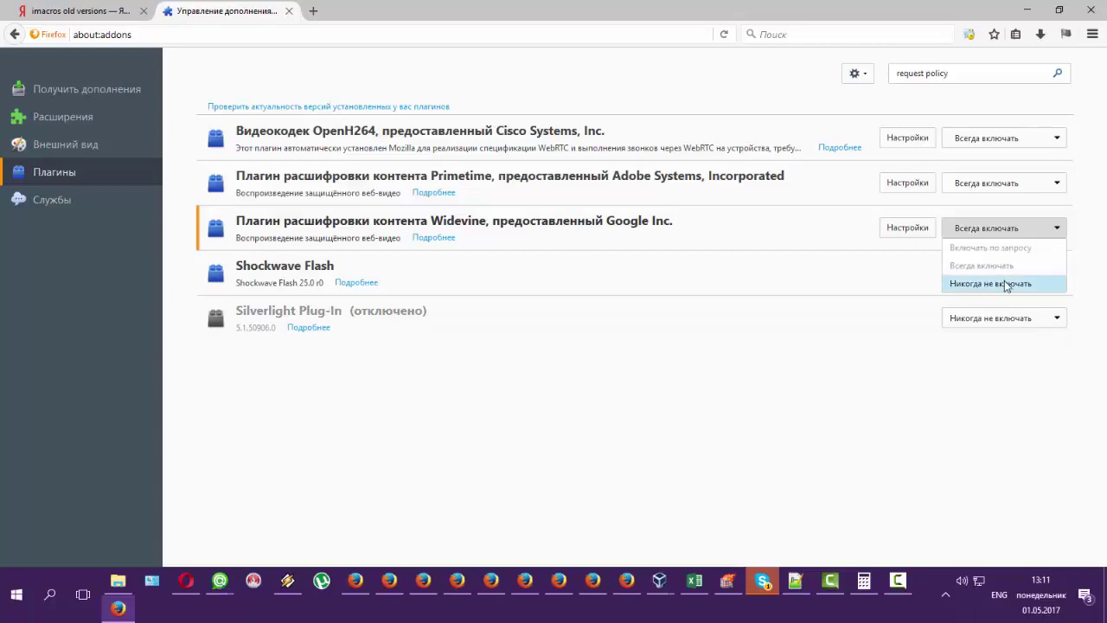
left_click(1008, 284)
left_click(1012, 183)
left_click(992, 238)
left_click(1005, 138)
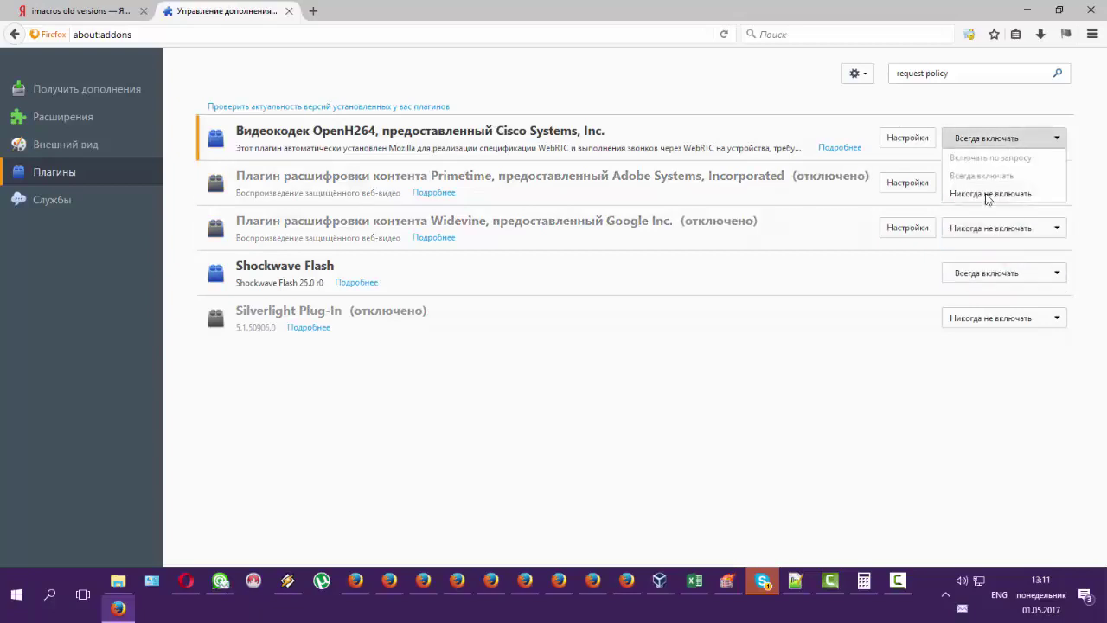
left_click(988, 194)
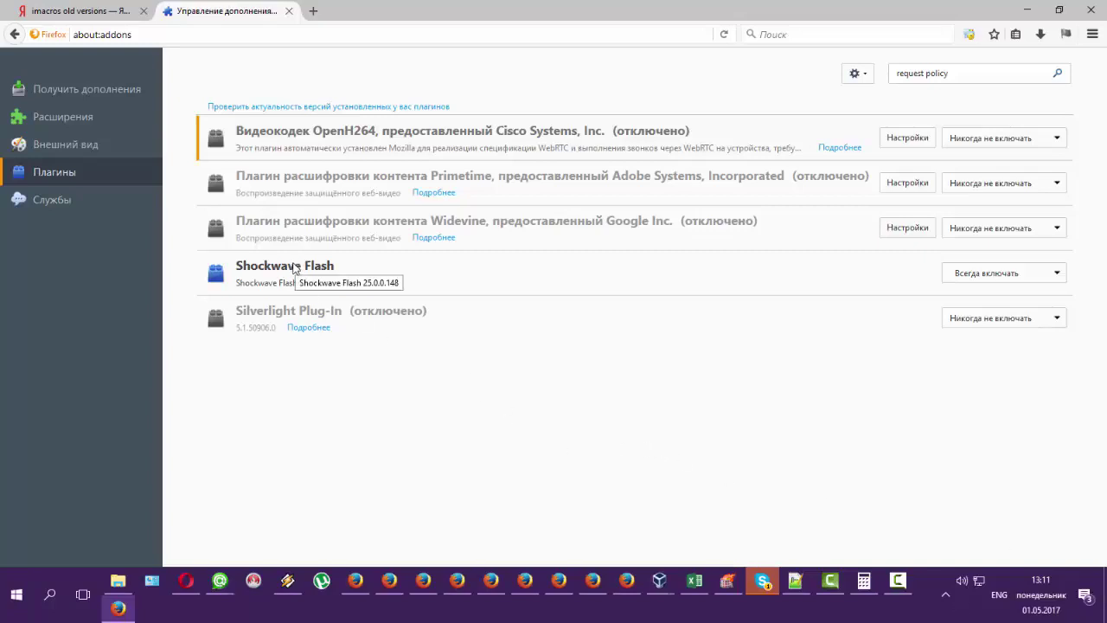
Search the web for "adobe flash" in a new tab, allow the redirect, and permit requests from yandex.kz in RequestPolicy.
left_click(313, 11)
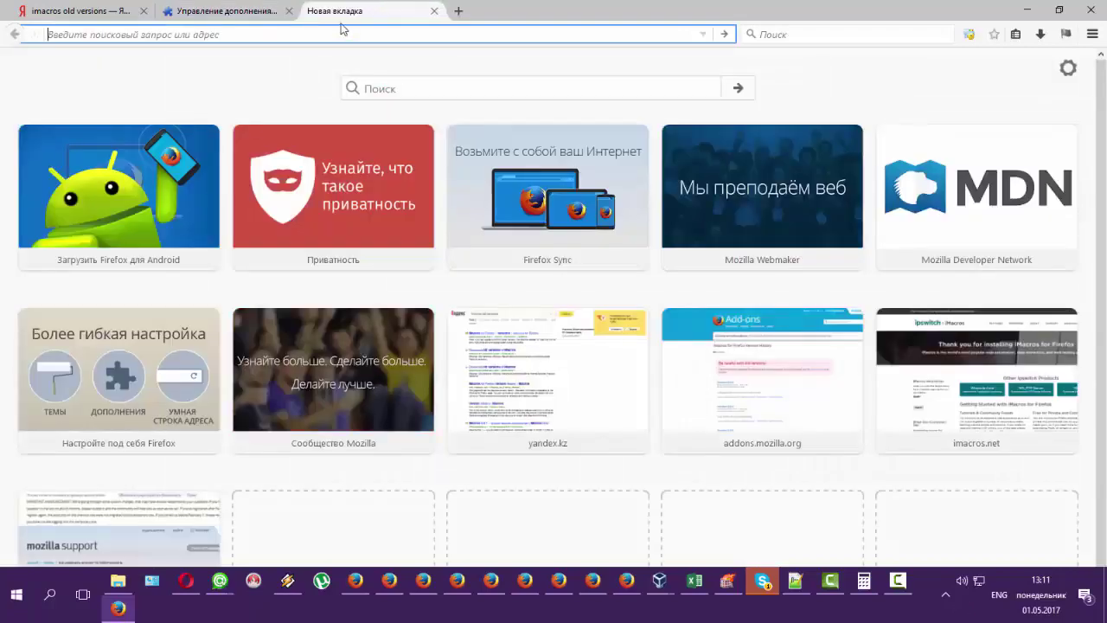
type("ado")
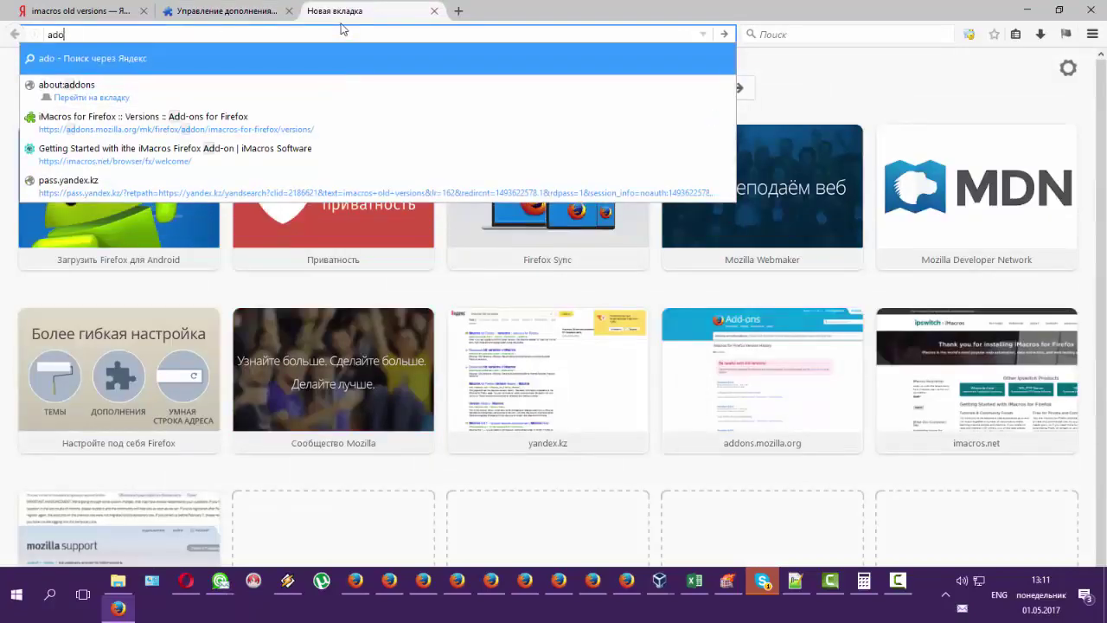
type("be flash")
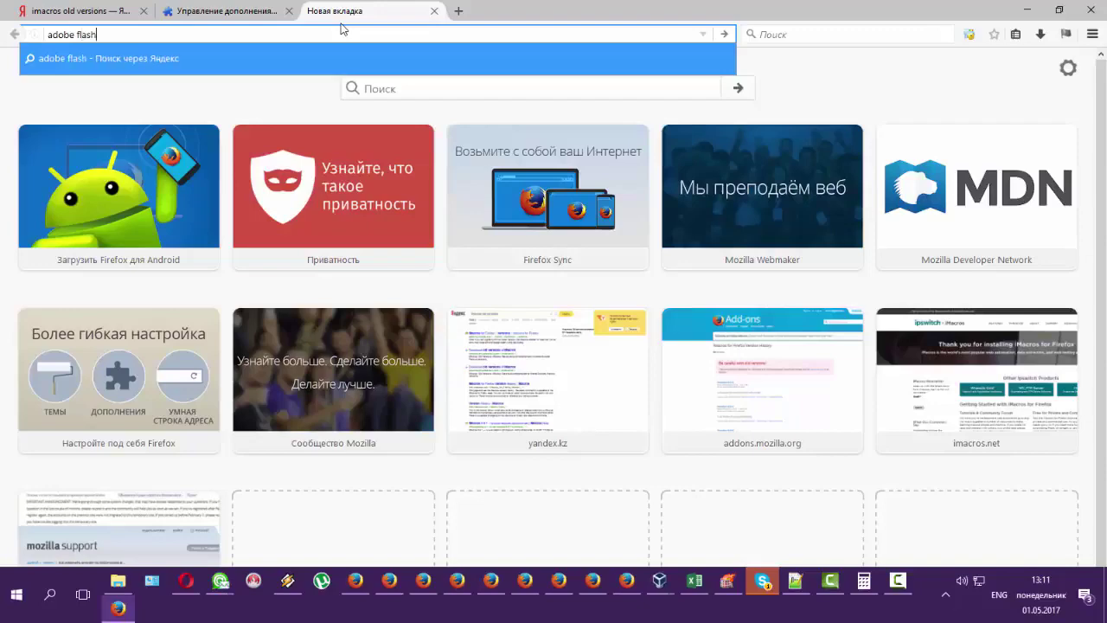
key("Return")
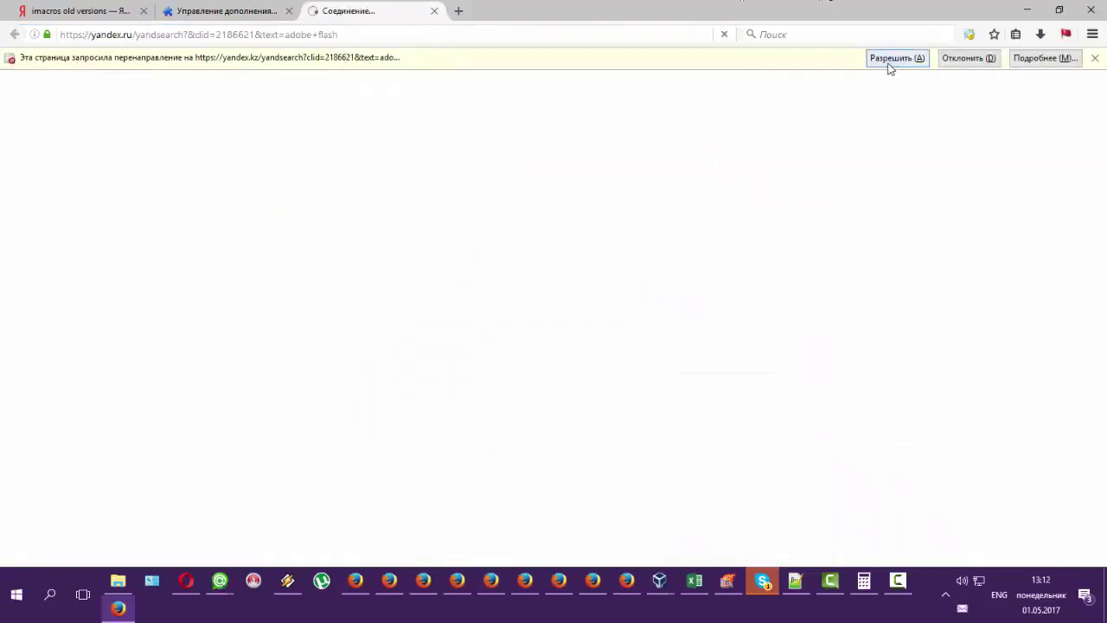
left_click(890, 61)
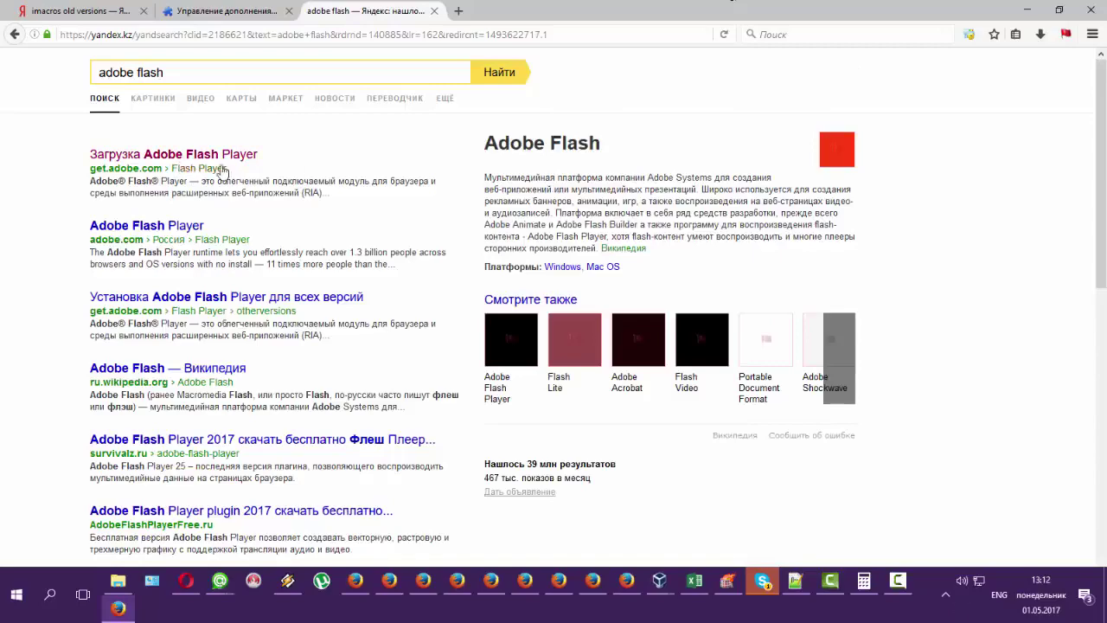
left_click(1066, 33)
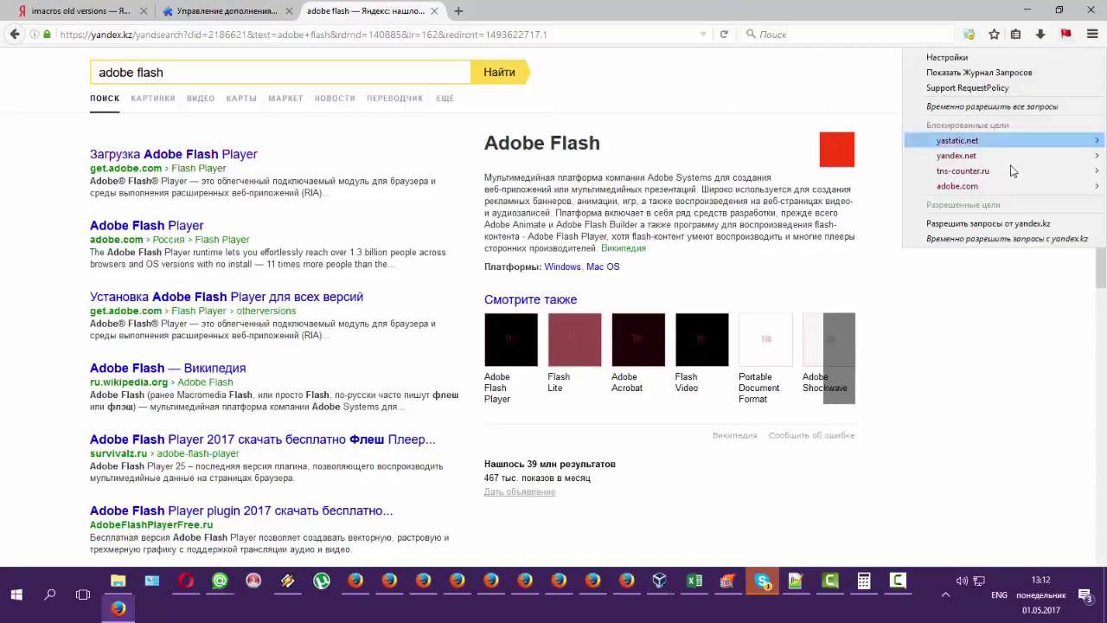
left_click(1001, 226)
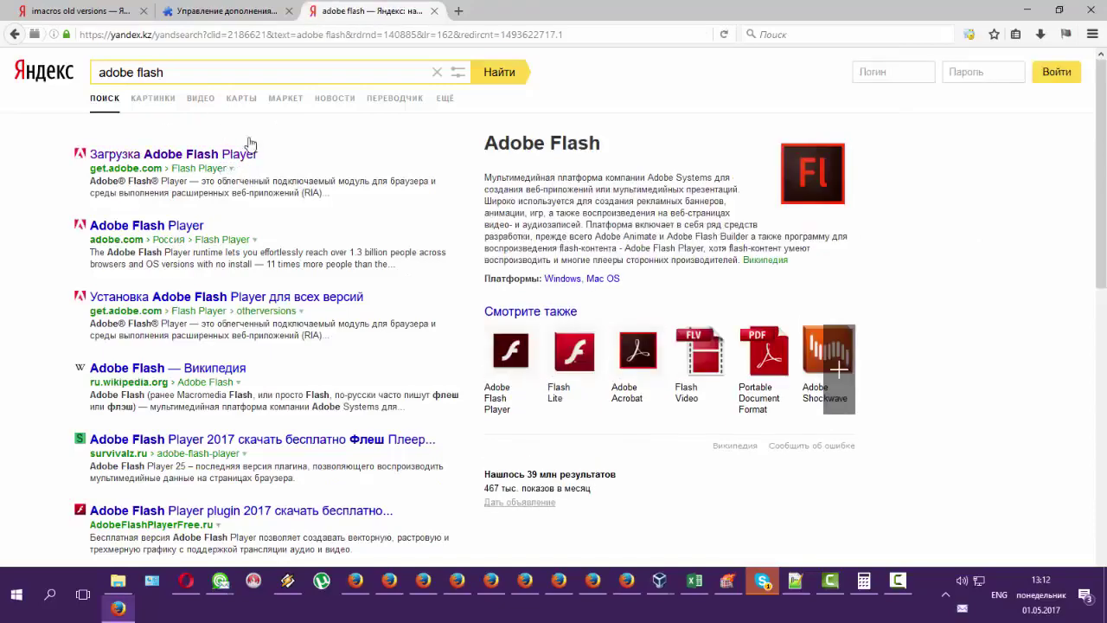
Try to download Adobe Flash Player from get.adobe.com with the True Key offer declined.
left_click(227, 170)
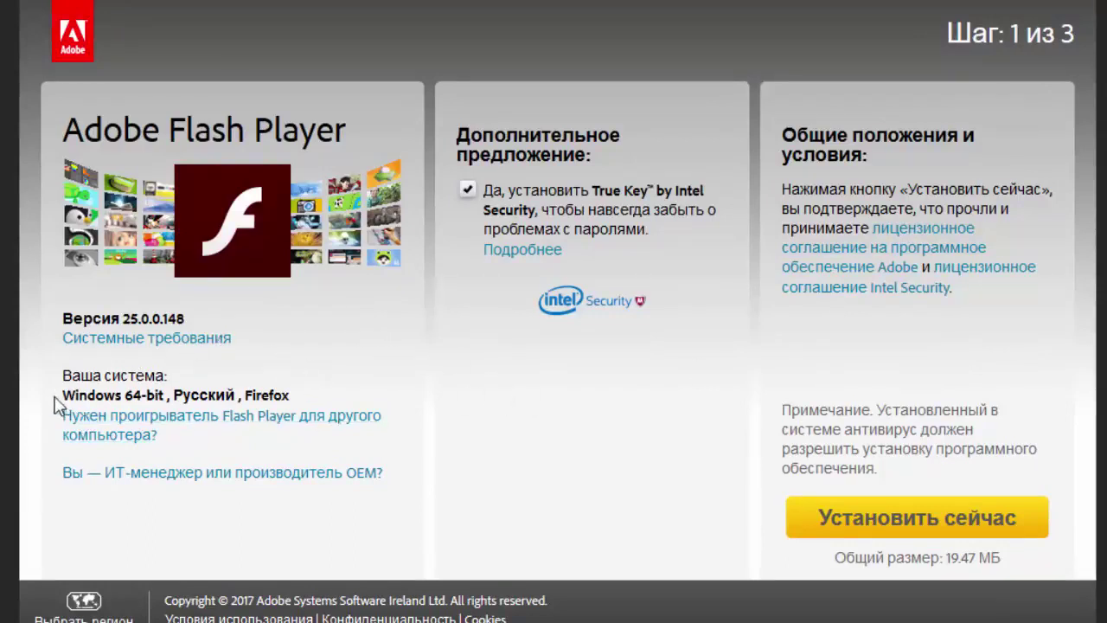
left_click(466, 188)
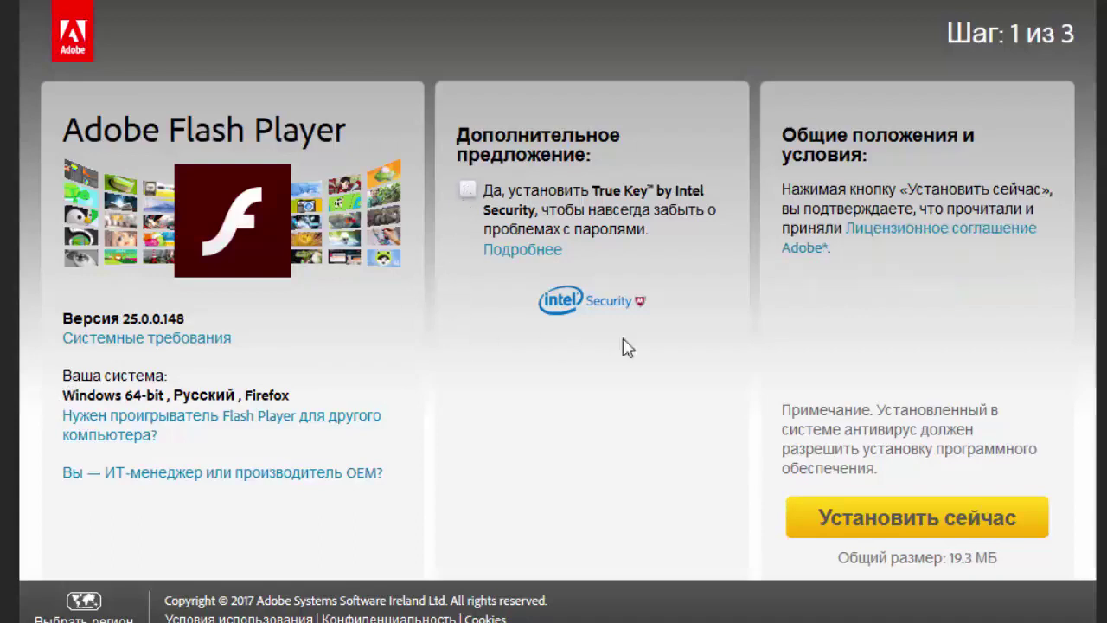
key("Return")
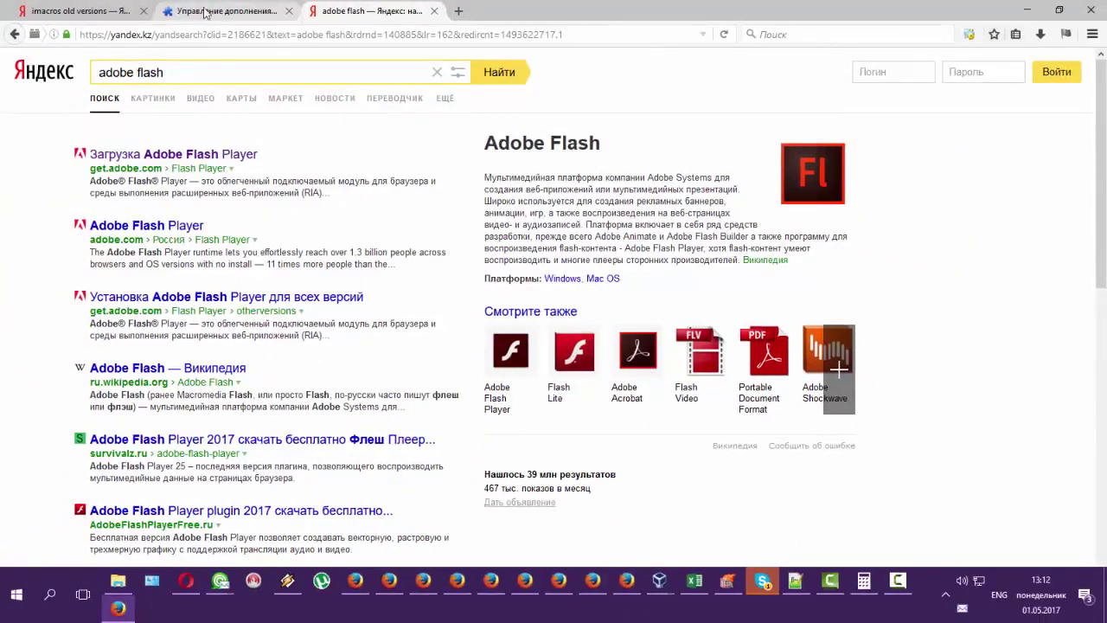
left_click(205, 12)
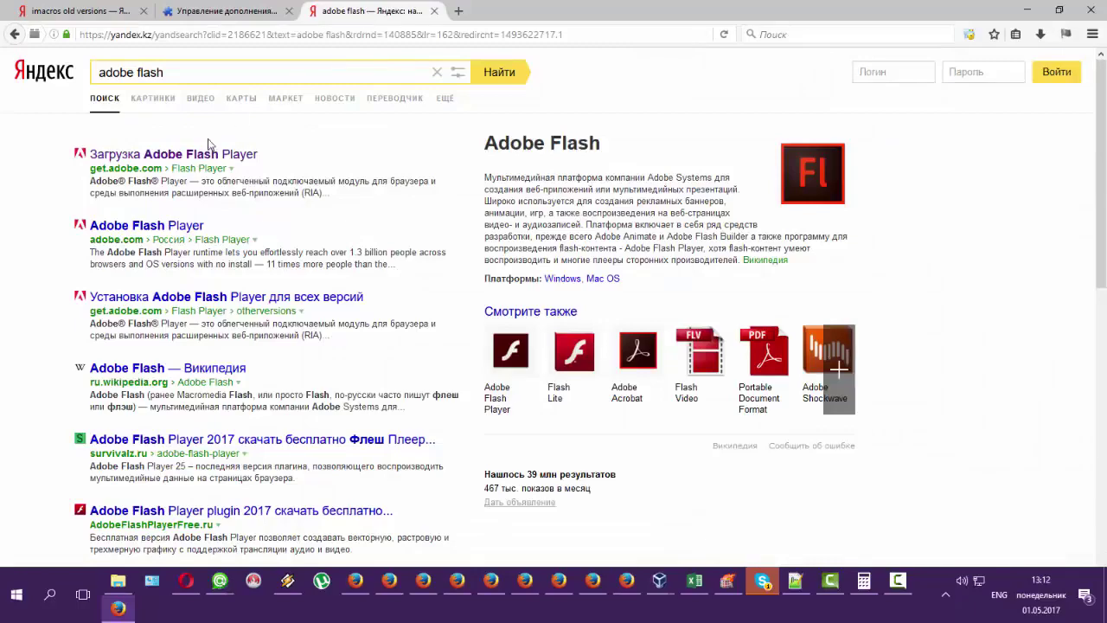
left_click(204, 155)
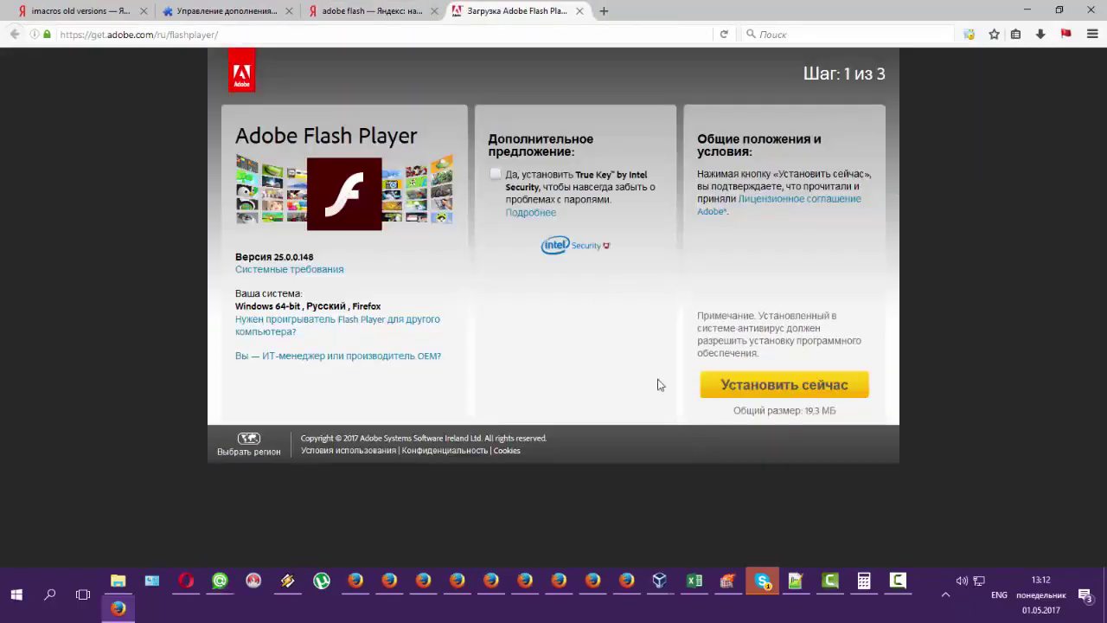
left_click(765, 395)
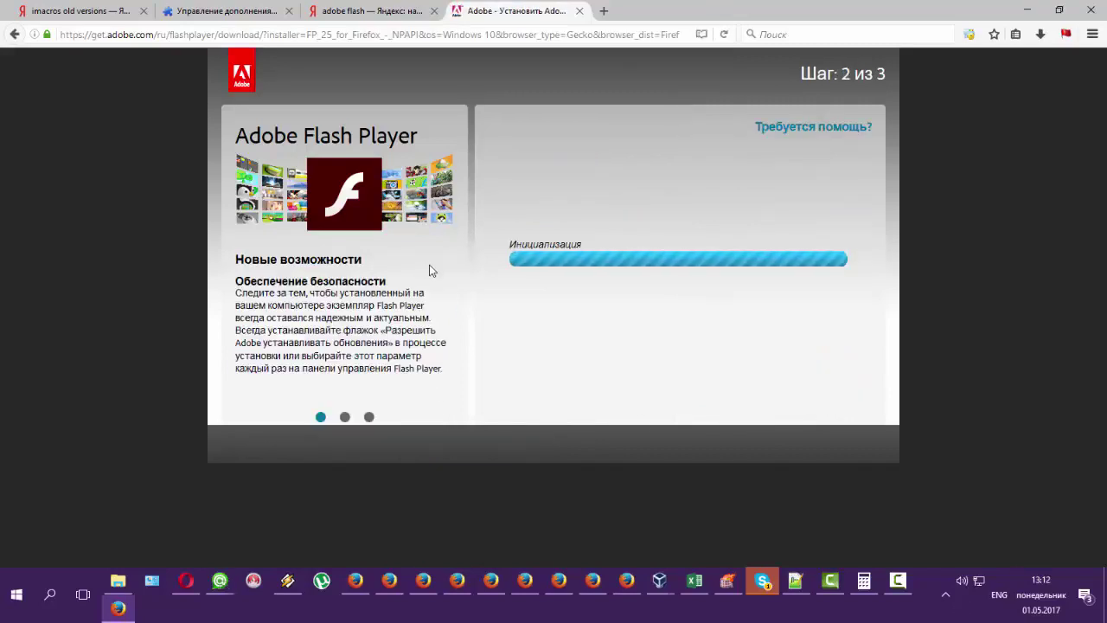
Permit requests from adobe.com in RequestPolicy and reopen the Adobe Flash Player download page from the search results.
left_click(1066, 34)
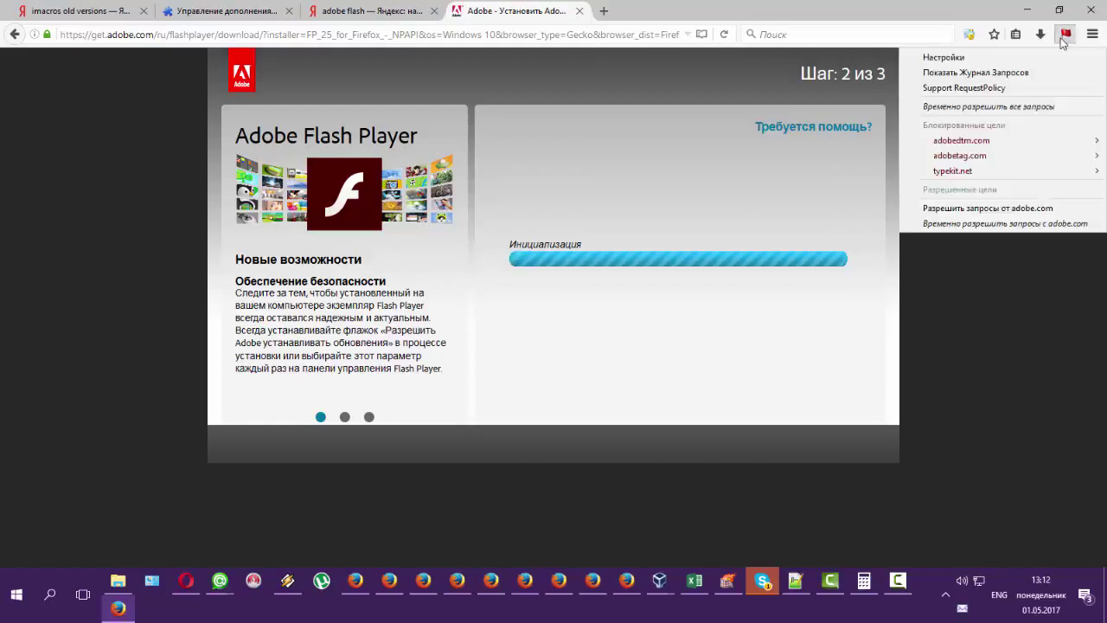
left_click(959, 208)
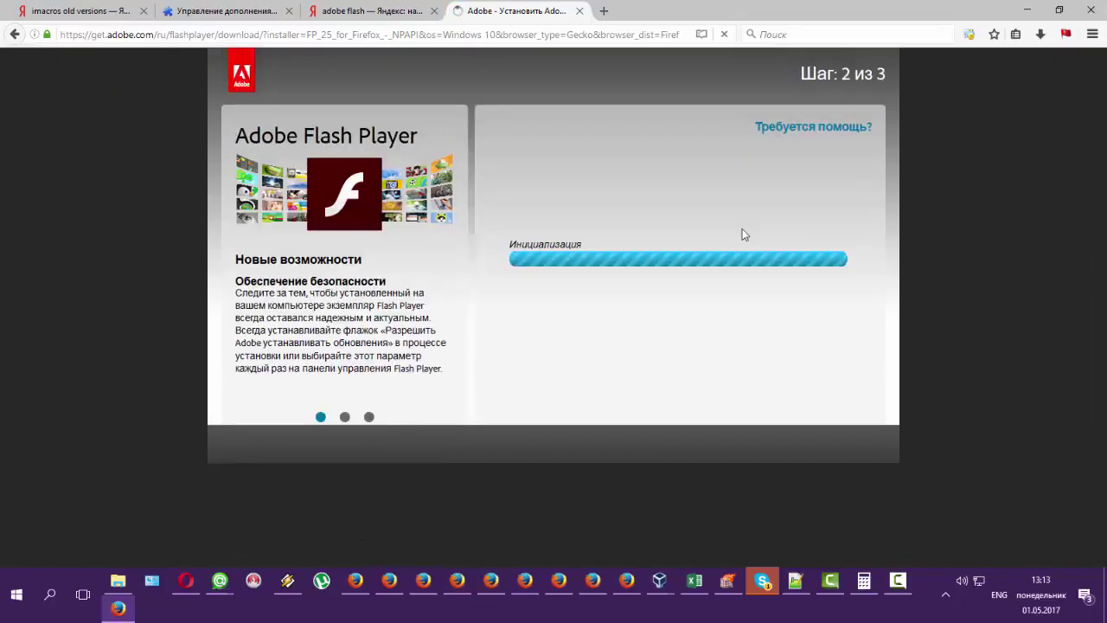
left_click(1041, 34)
left_click(995, 220)
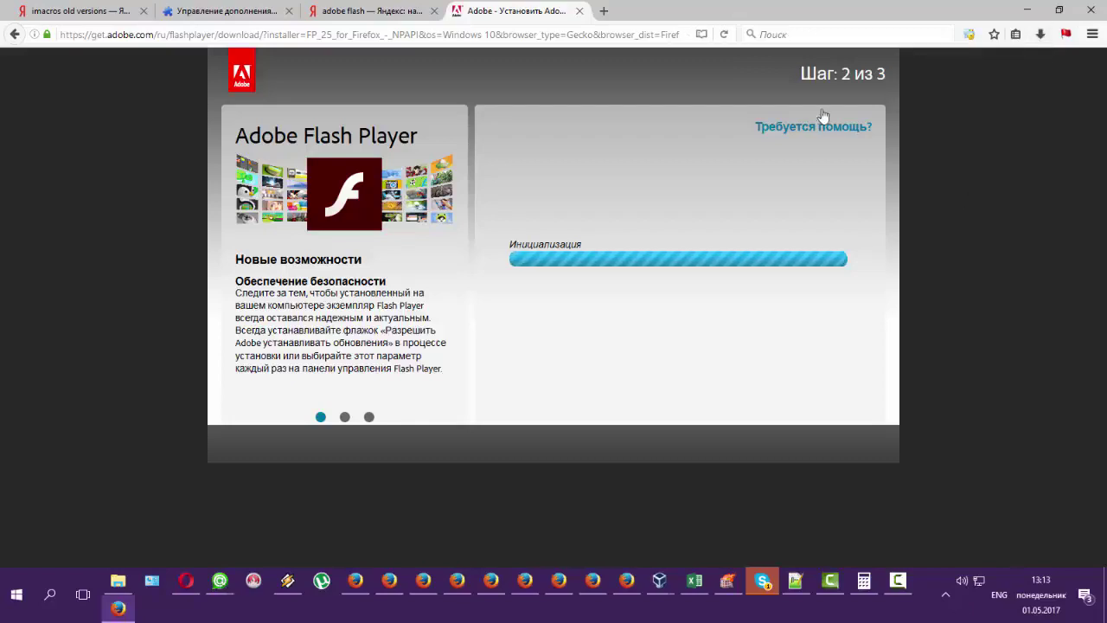
left_click(580, 12)
left_click(182, 156)
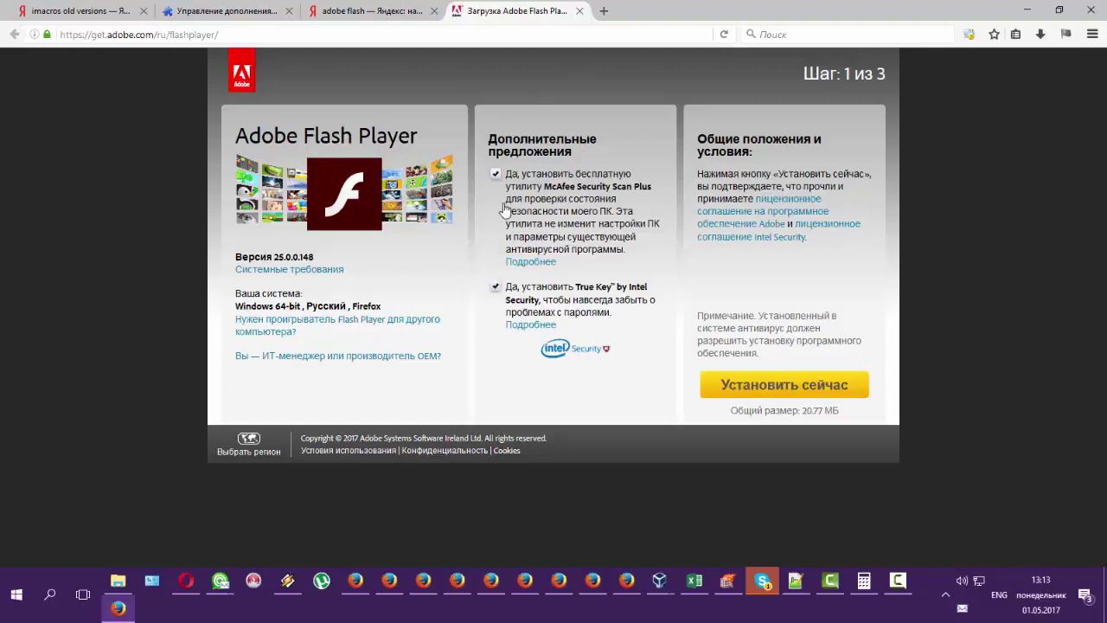
Decline McAfee Security Scan Plus and True Key, save flashplayer25_xa_install.exe, and run the installer, allowing it to make changes.
left_click(495, 174)
left_click(494, 287)
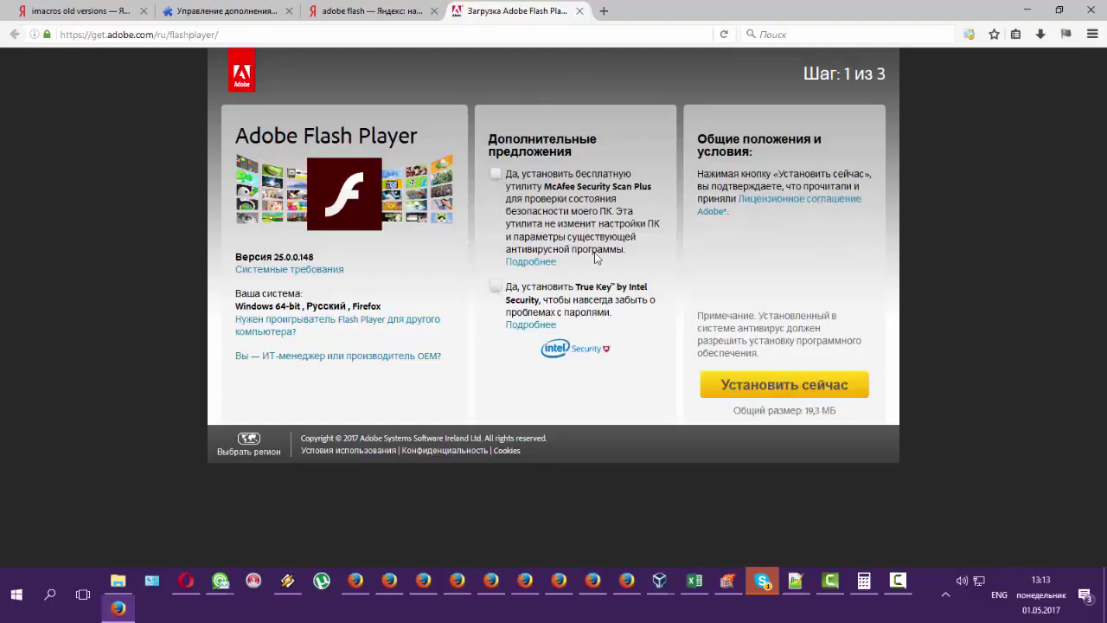
left_click(753, 394)
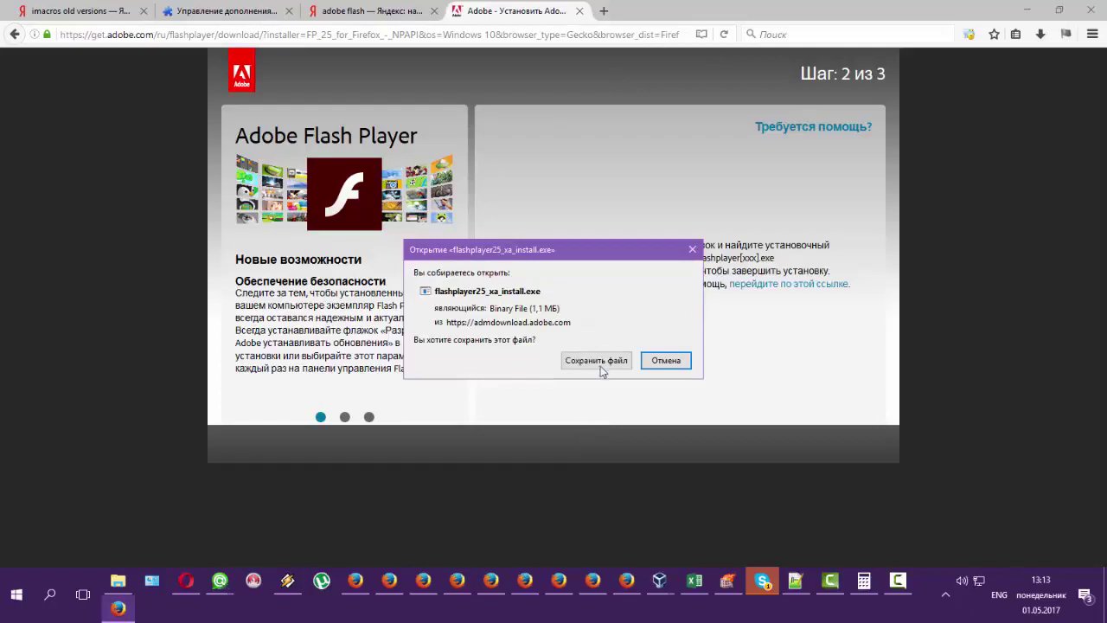
left_click(599, 360)
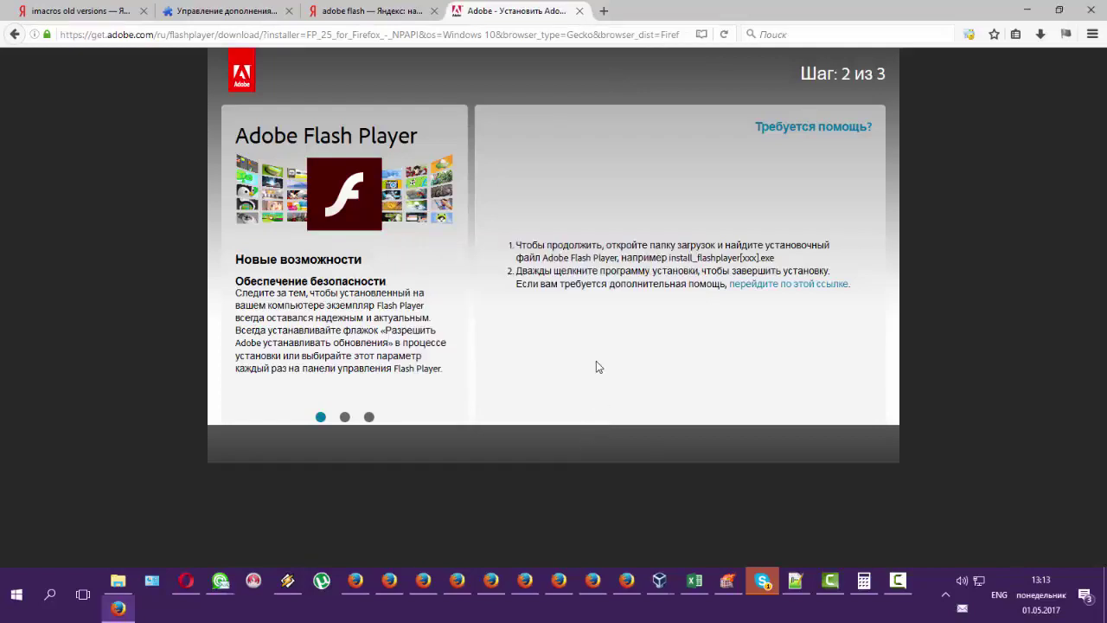
left_click(812, 88)
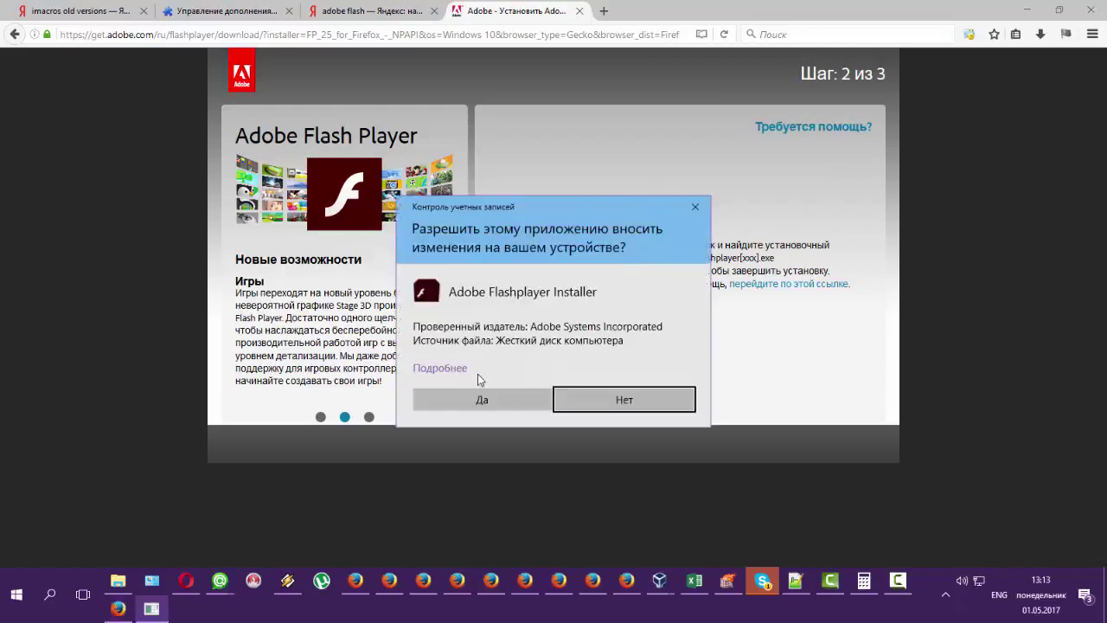
left_click(482, 394)
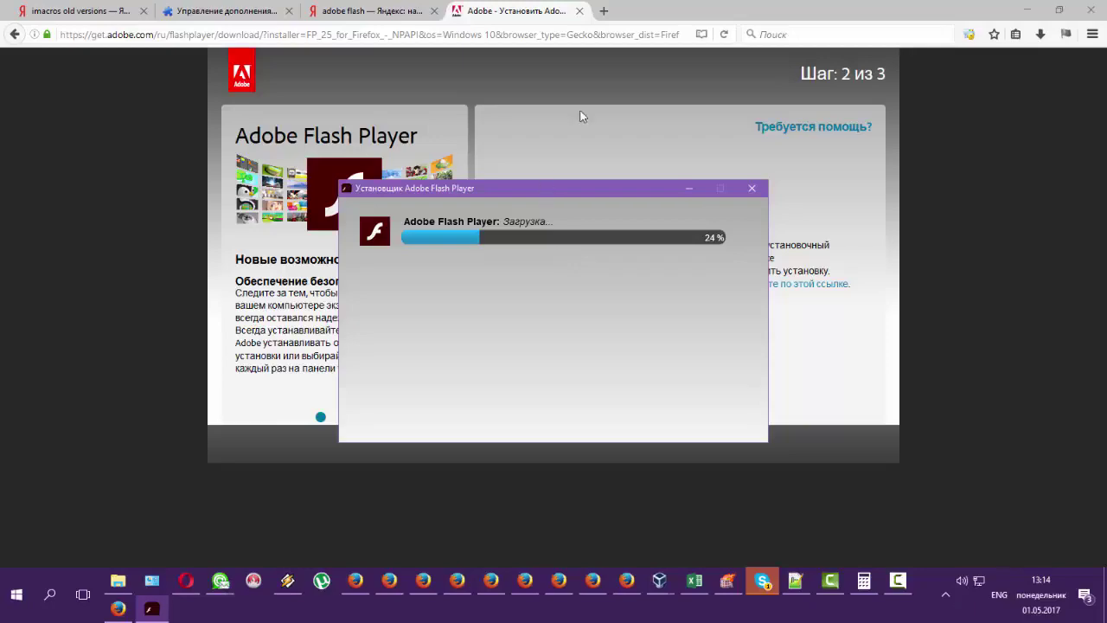
left_click(320, 11)
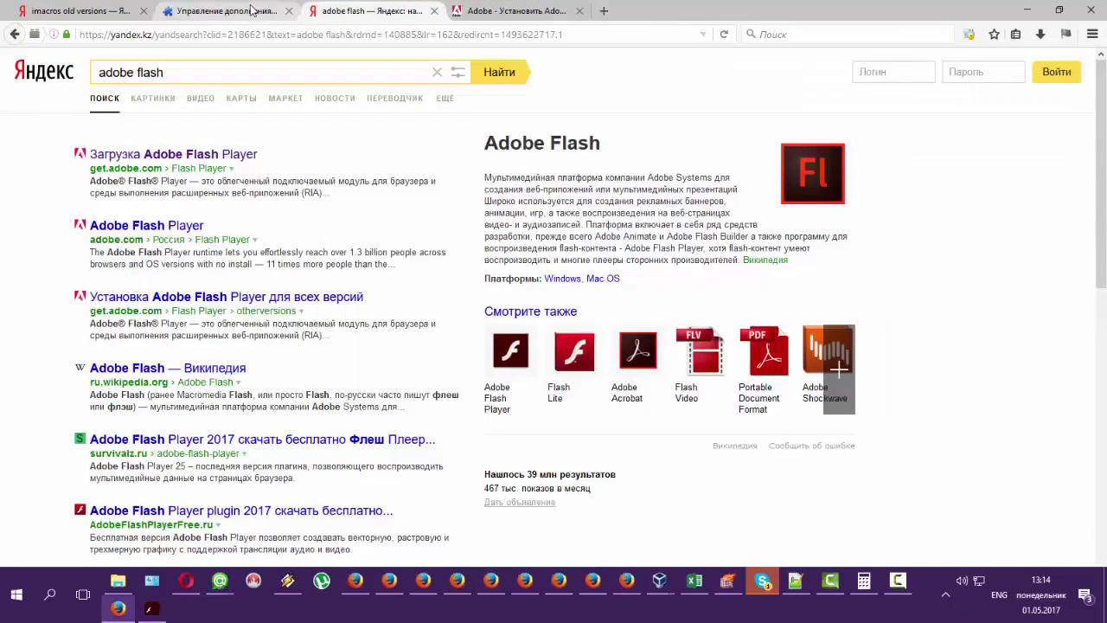
left_click(256, 11)
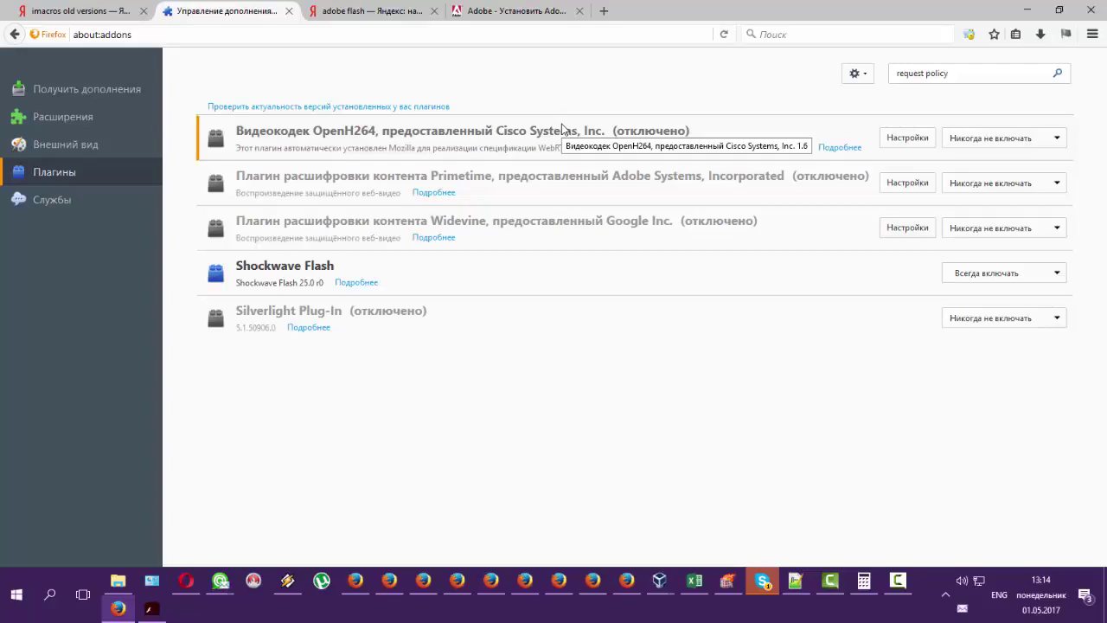
left_click(502, 11)
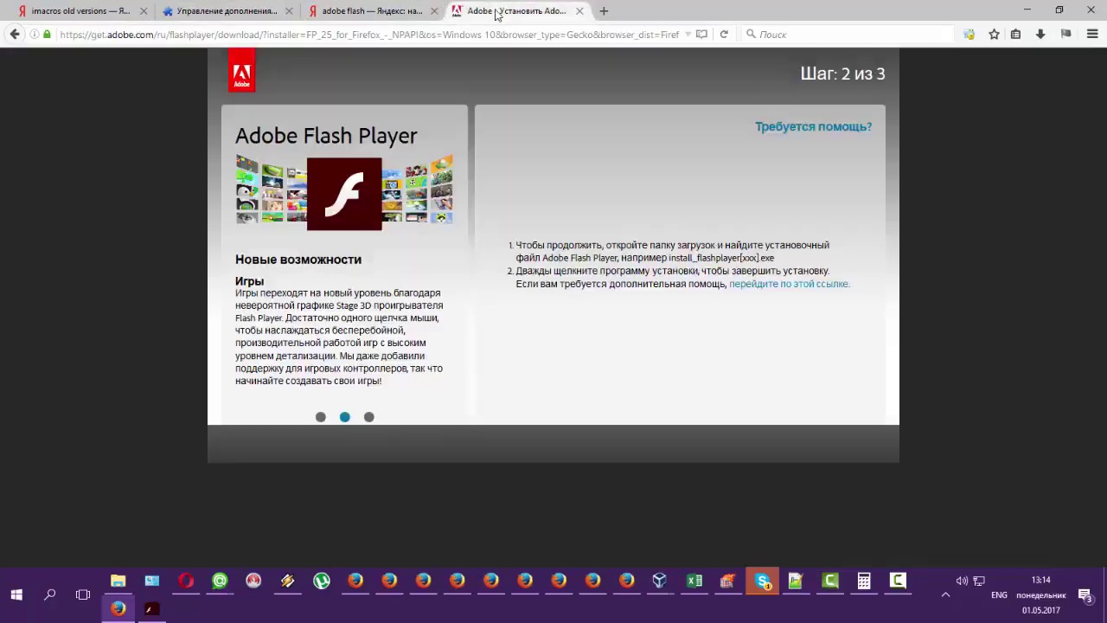
left_click(372, 11)
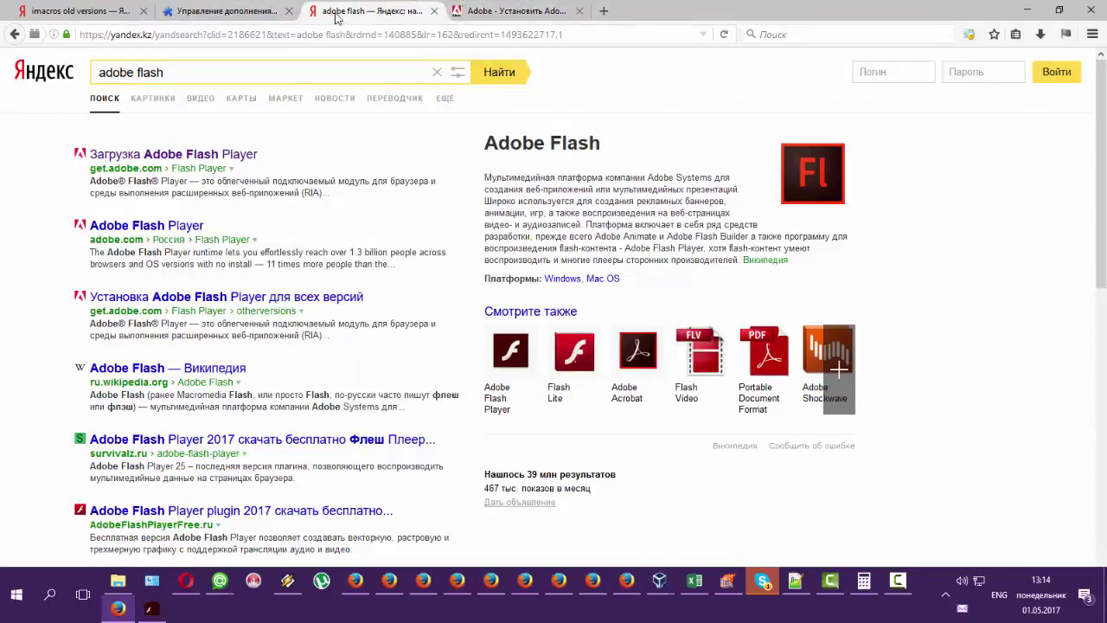
left_click(260, 10)
left_click(511, 10)
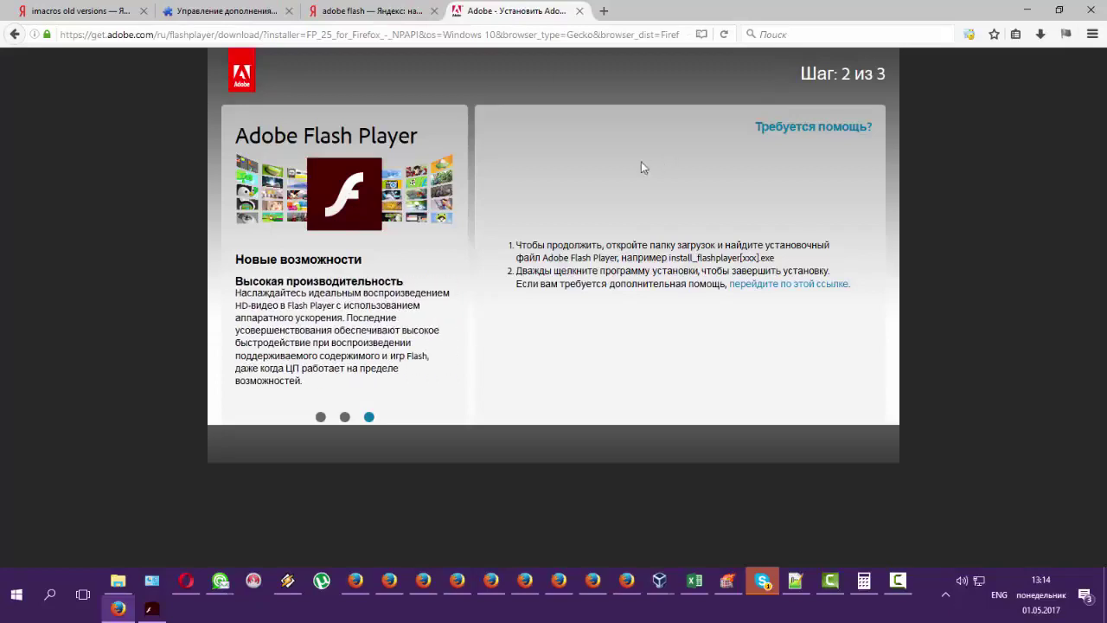
Close Firefox as the Flash Player installer requires, continue the Adobe Flash Player installation, and finish it.
left_click(151, 608)
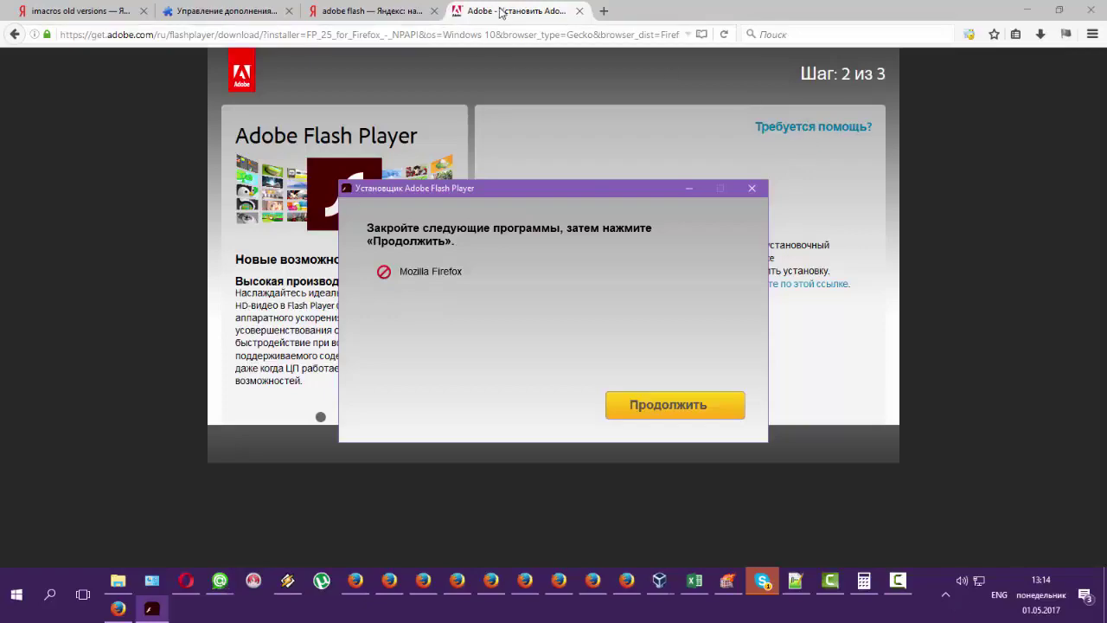
left_click(1093, 12)
left_click(538, 345)
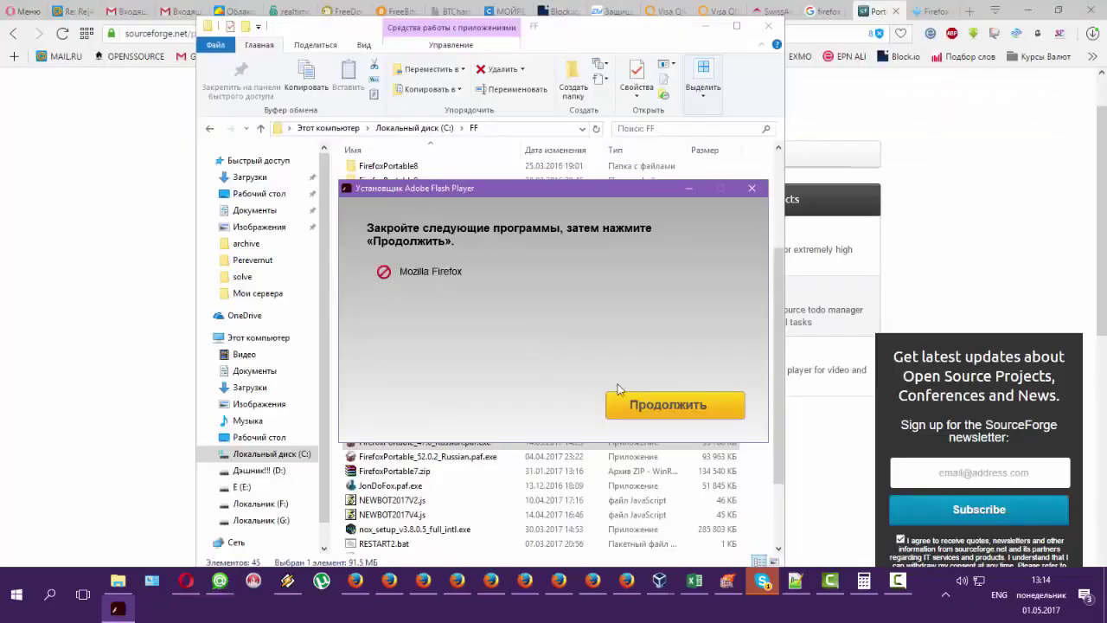
left_click(659, 407)
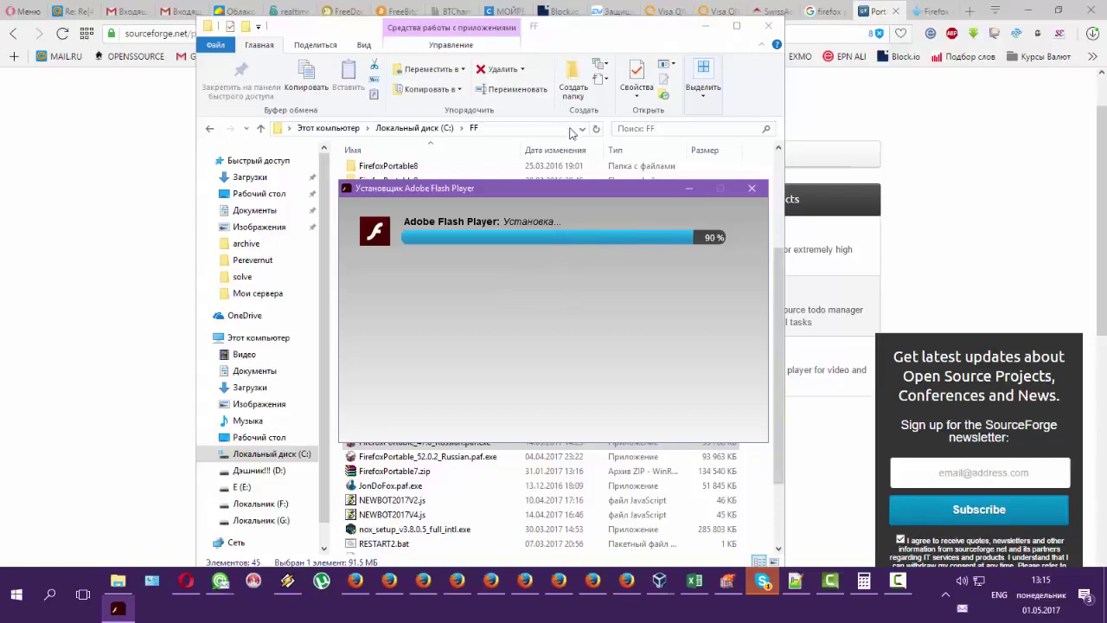
left_click(623, 404)
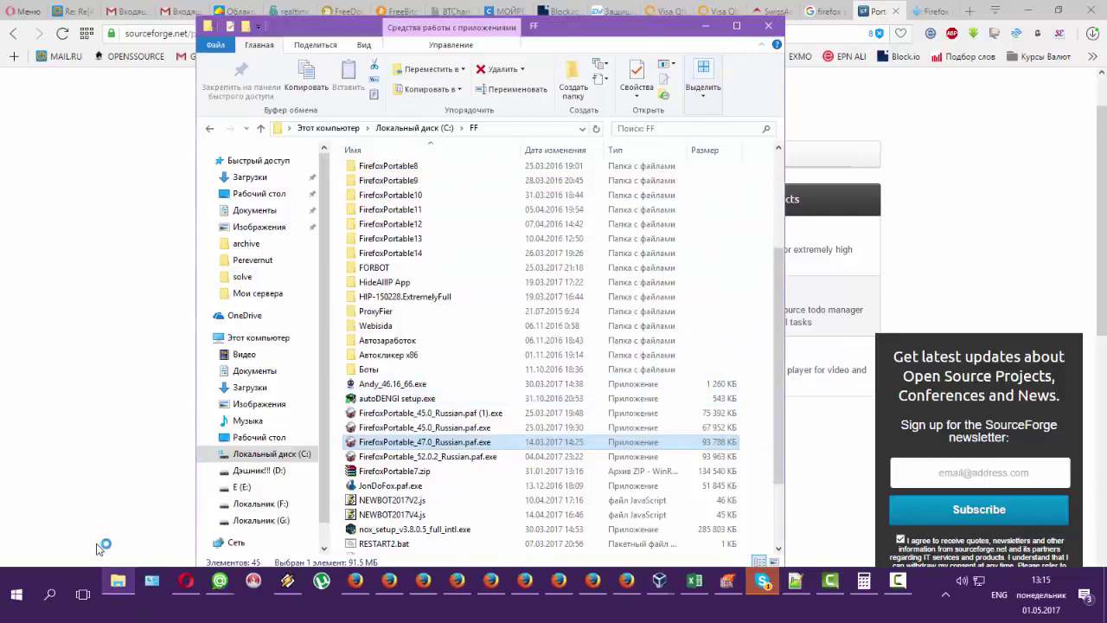
Close the Adobe completion page and relaunch FirefoxPortable.exe from the C:\FF\FirefoxPortable folder.
scroll(354, 303, "up", 4)
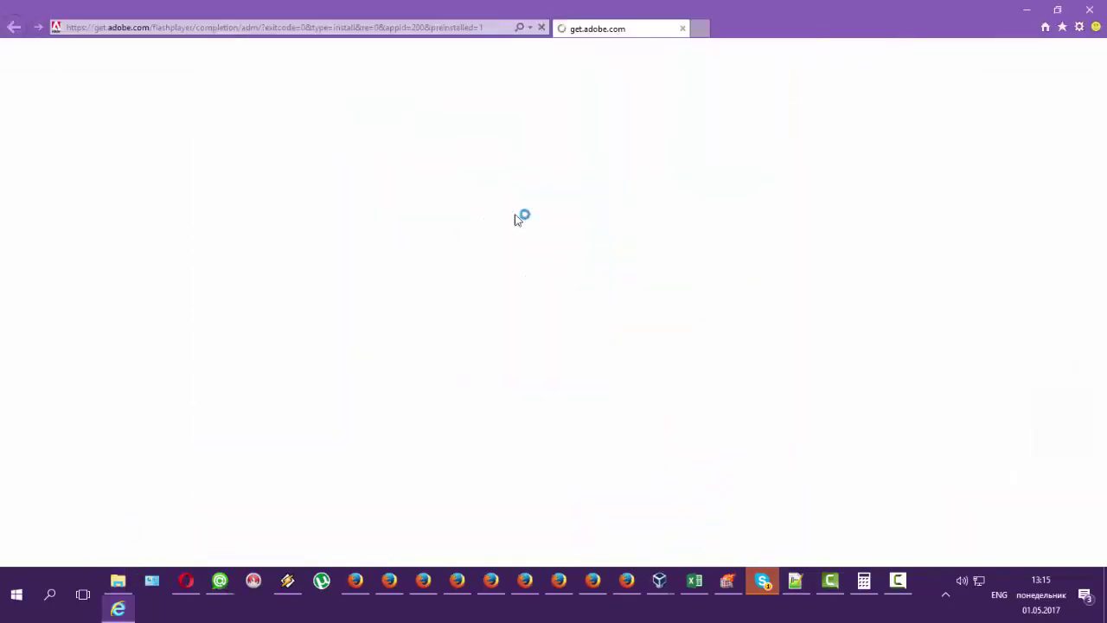
left_click(1090, 9)
double_click(389, 217)
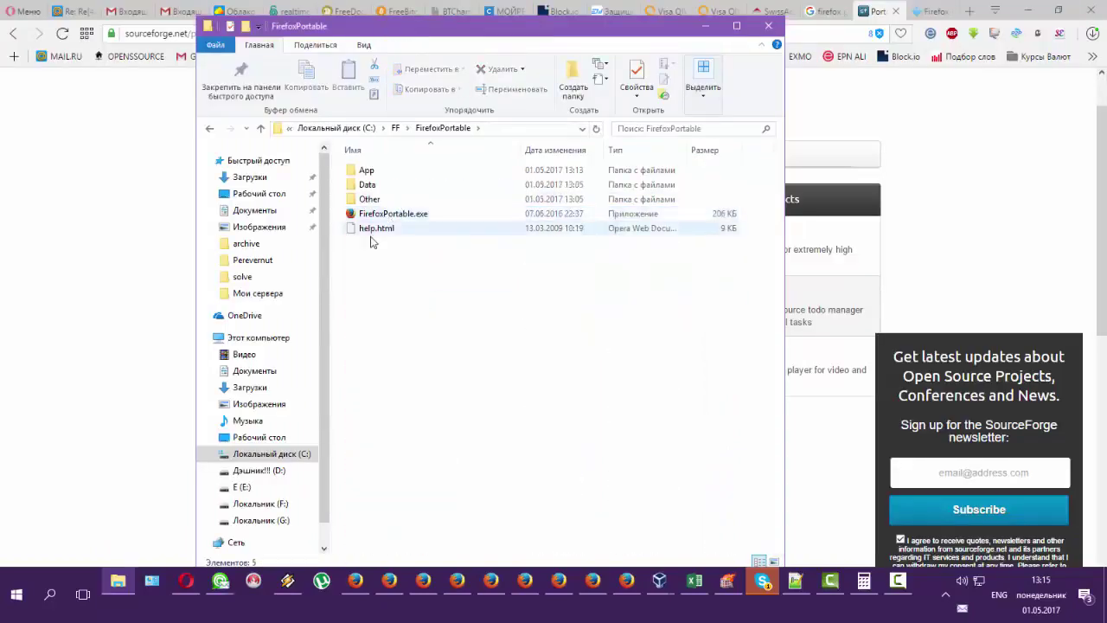
double_click(388, 219)
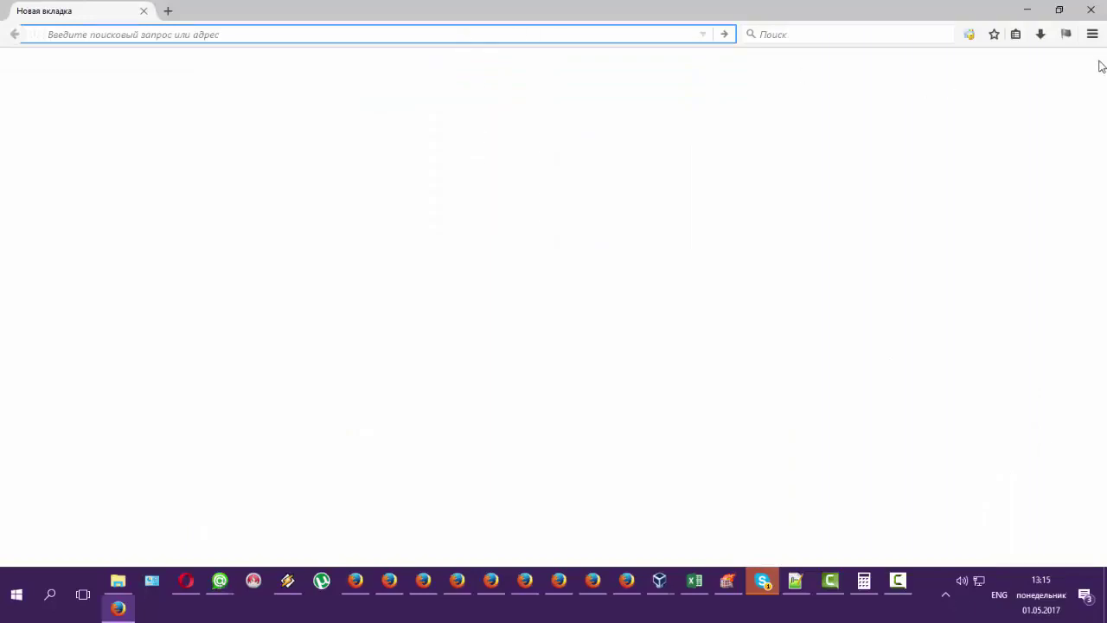
Examine the Shockwave Flash plugin's details and its activation options in the add-ons manager.
left_click(1093, 33)
left_click(1060, 245)
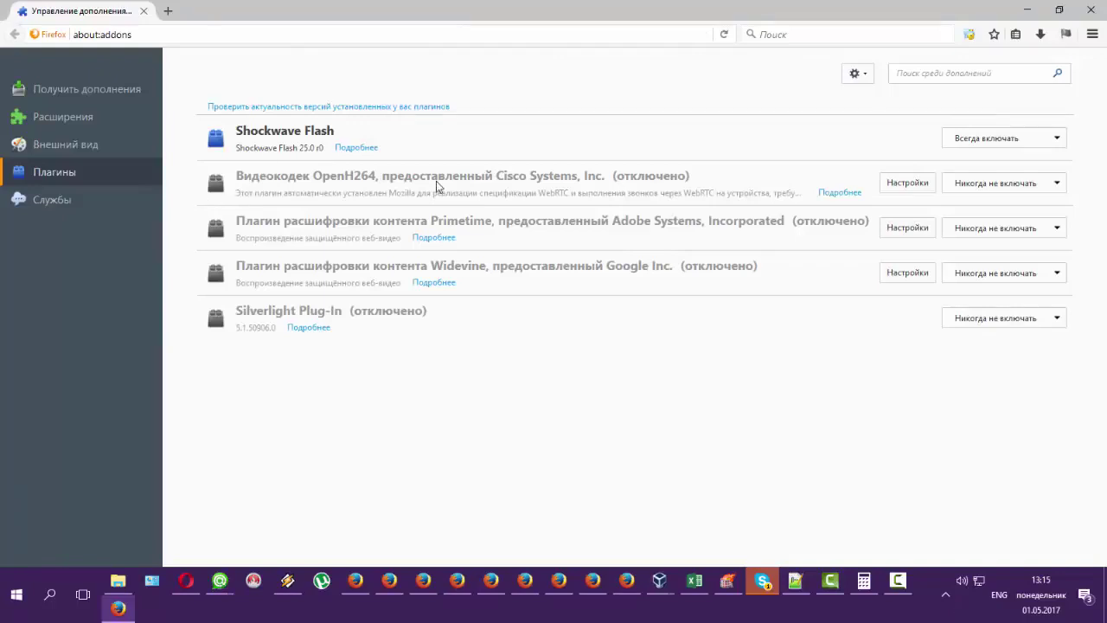
left_click(356, 149)
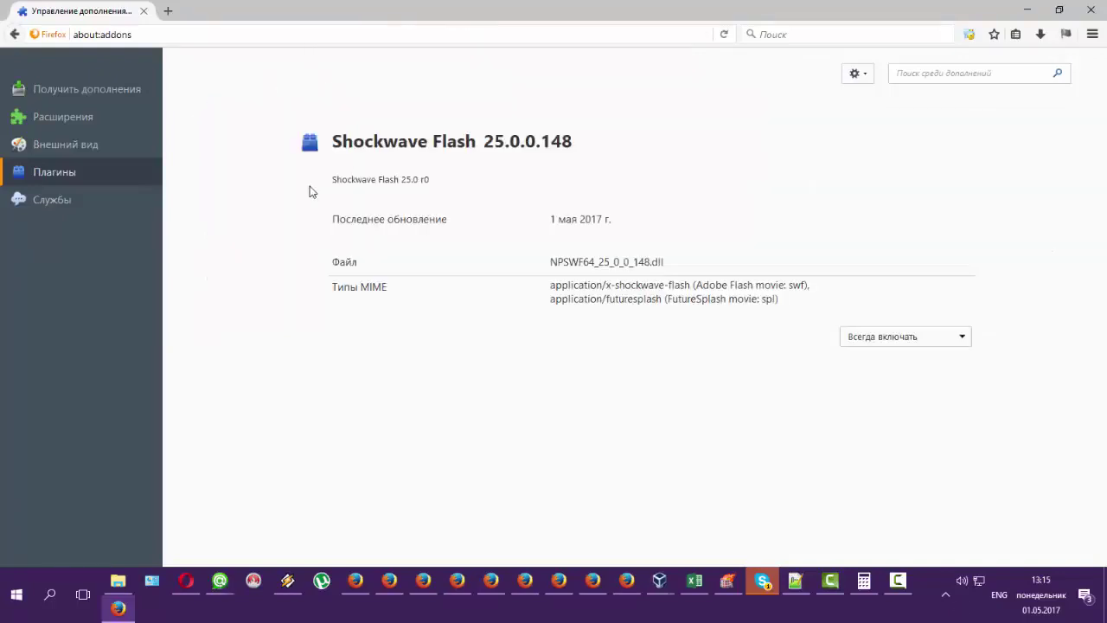
left_click(14, 34)
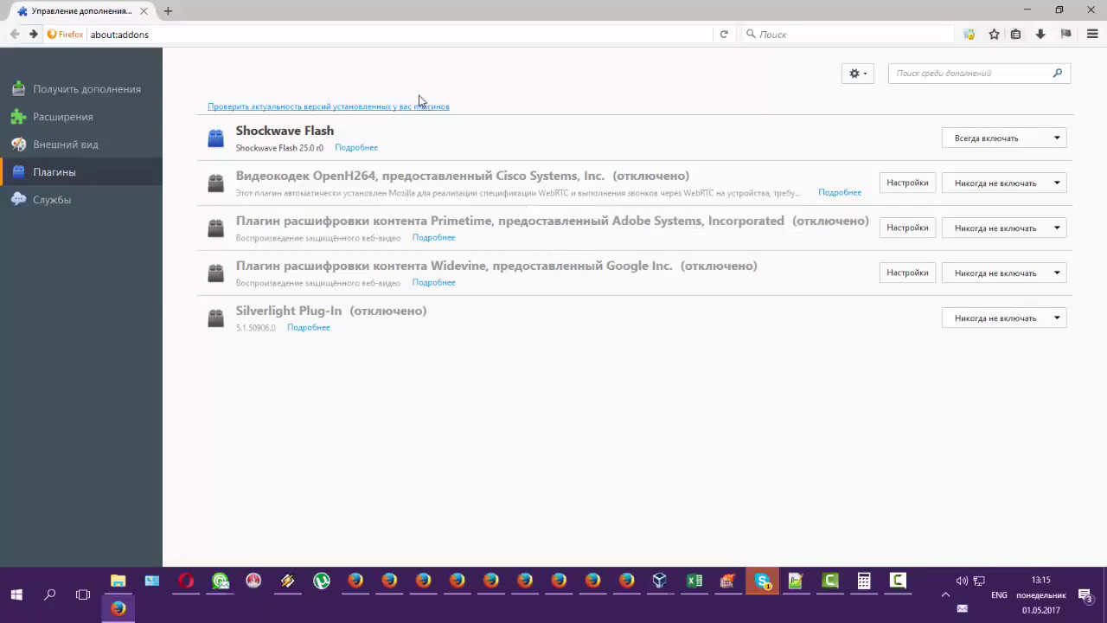
left_click(355, 148)
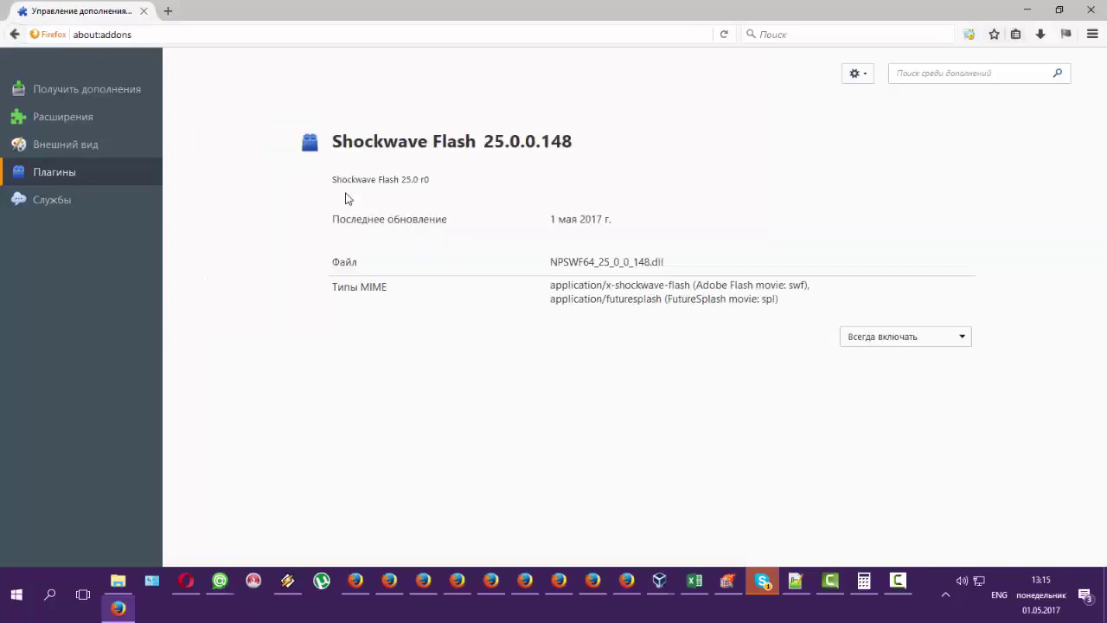
left_click(919, 338)
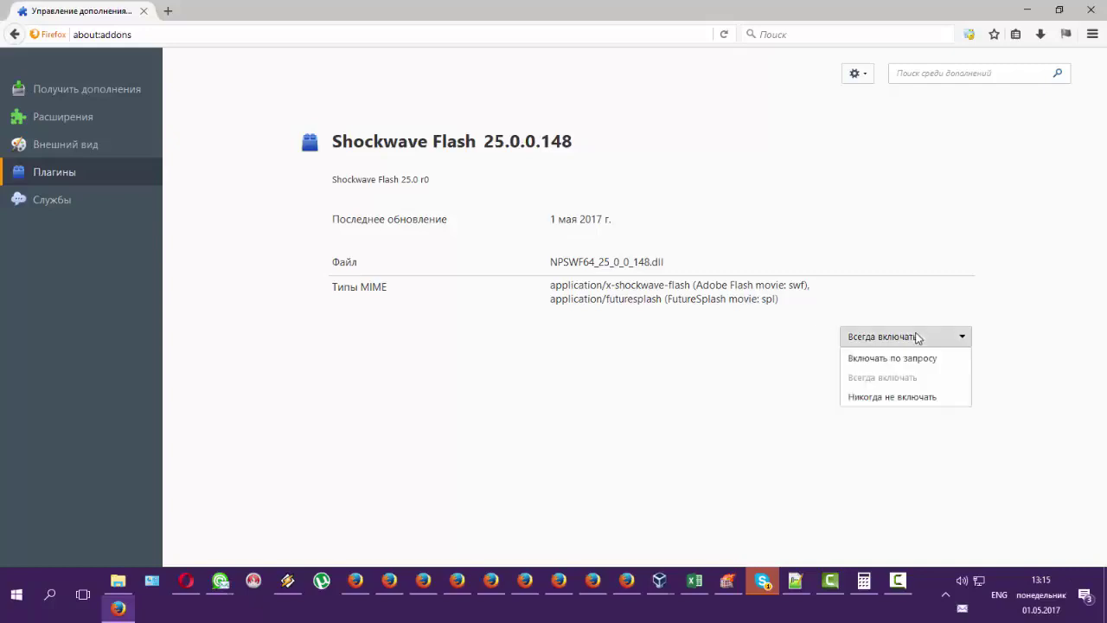
left_click(909, 342)
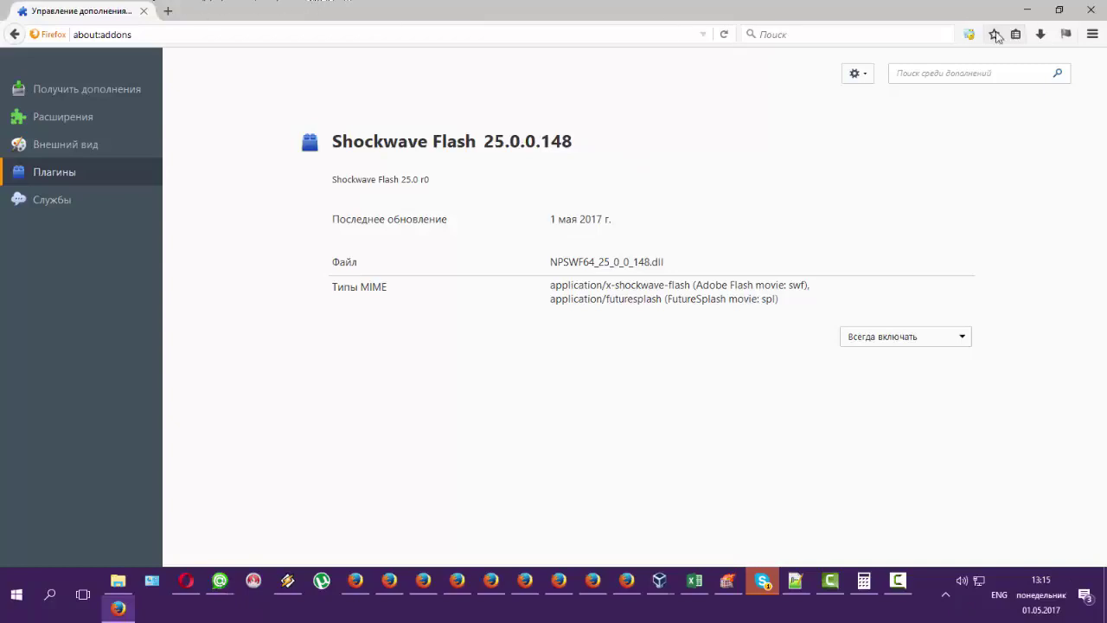
In the iMacros options, turn off object highlighting and set the time limit to 120 seconds.
left_click(970, 35)
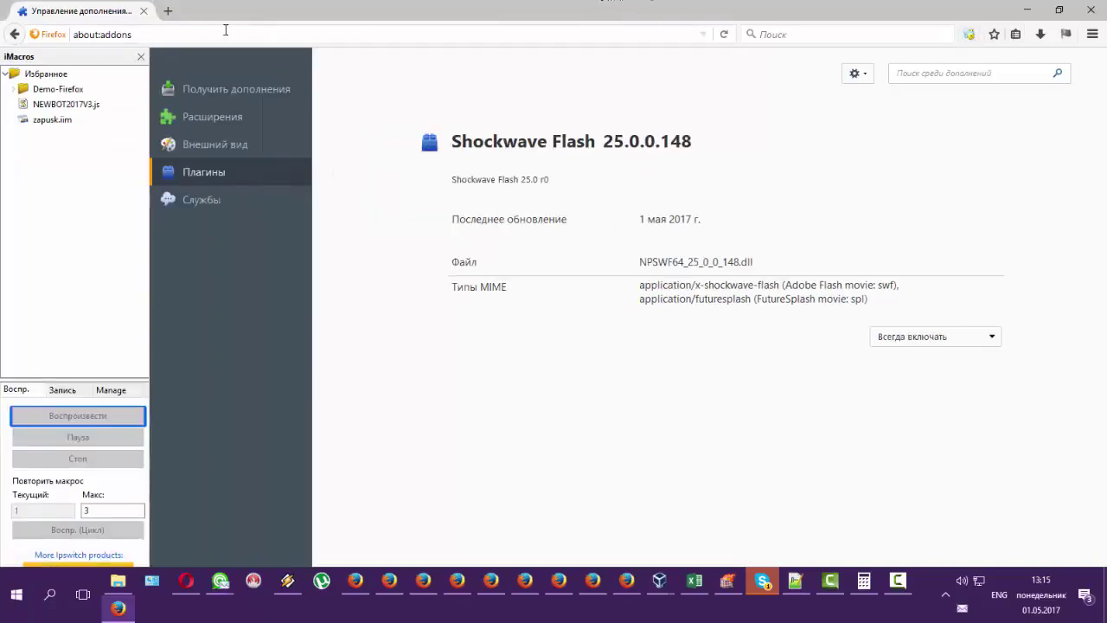
left_click(143, 12)
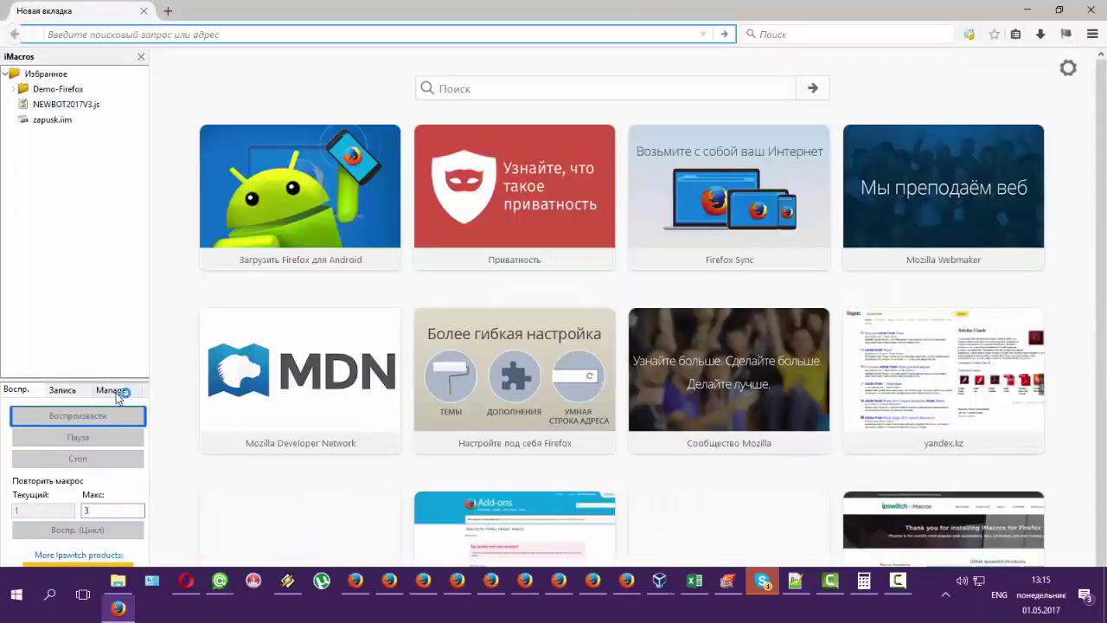
left_click(114, 390)
left_click(83, 481)
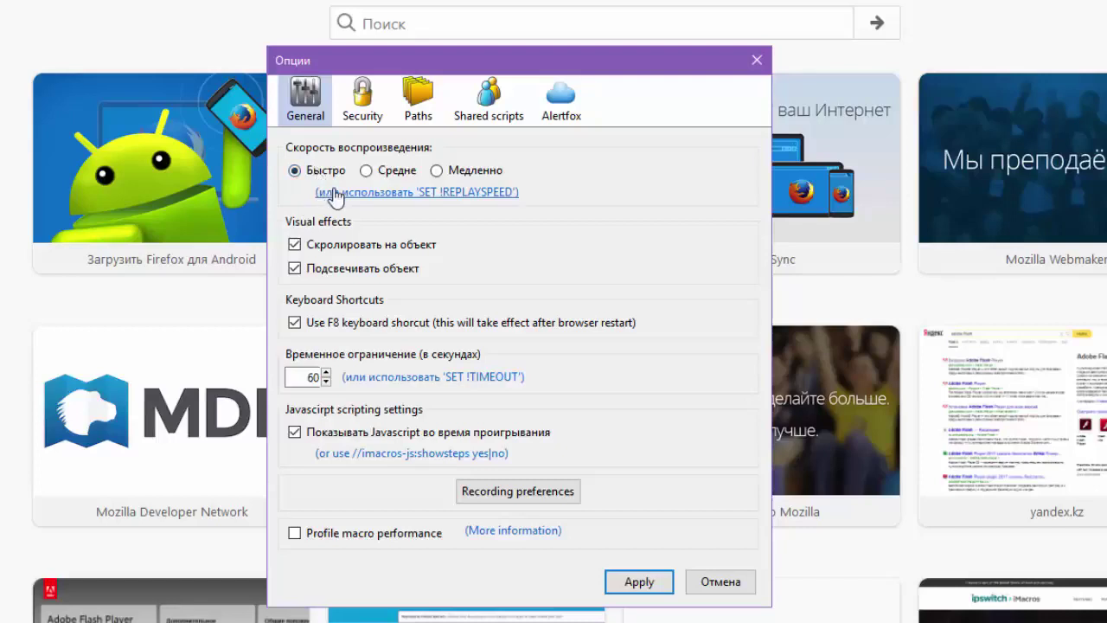
left_click(294, 268)
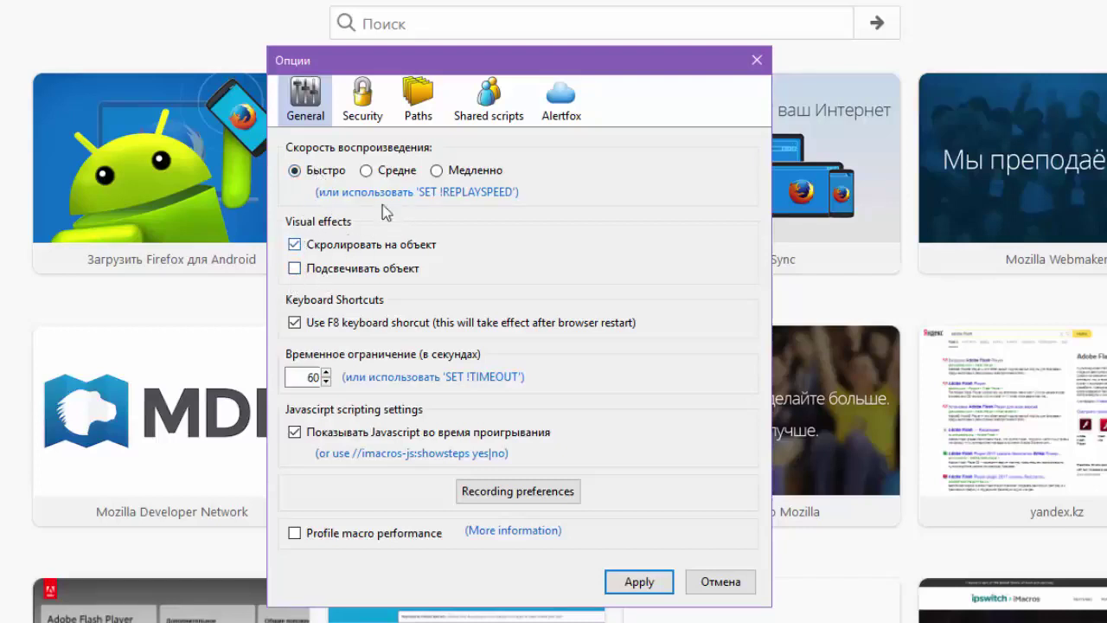
double_click(305, 377)
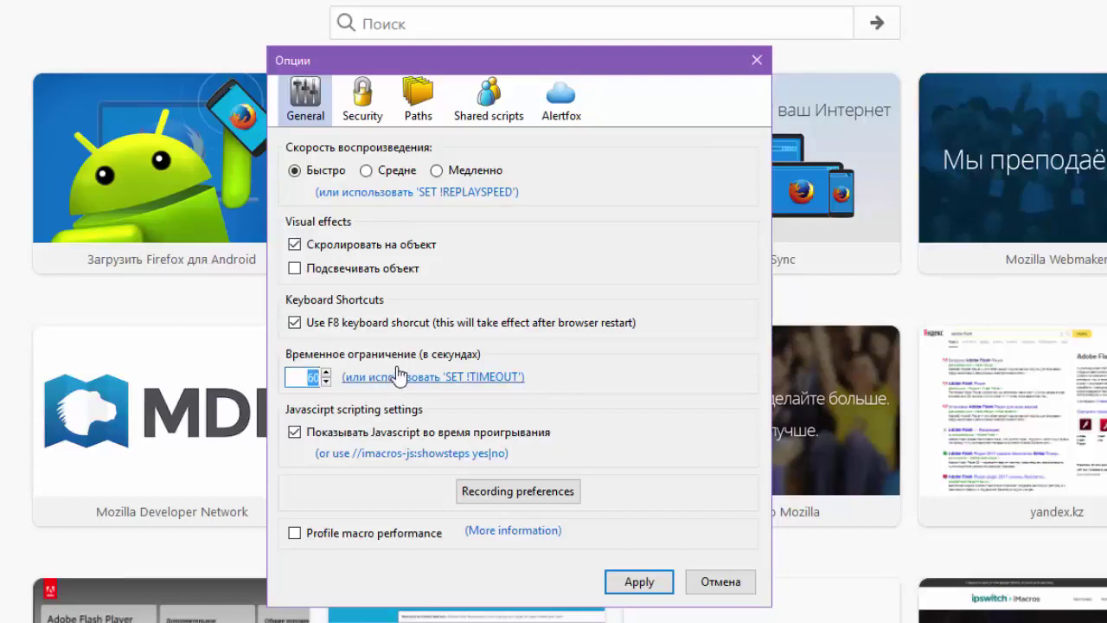
type("120")
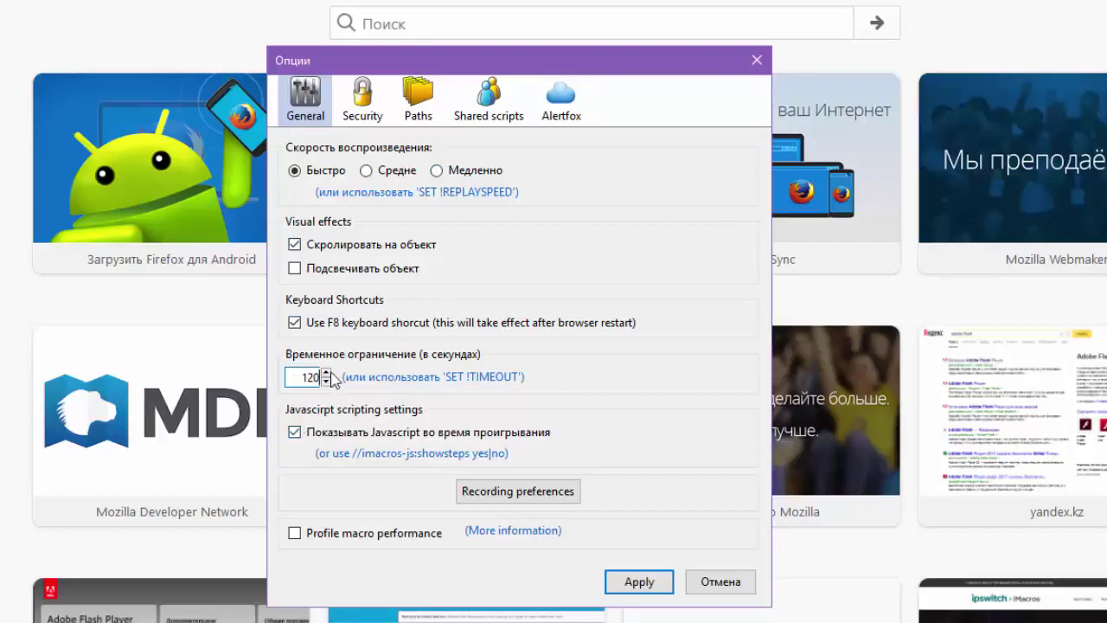
Set iMacros to store its data in the profile folder and apply the options.
left_click(367, 113)
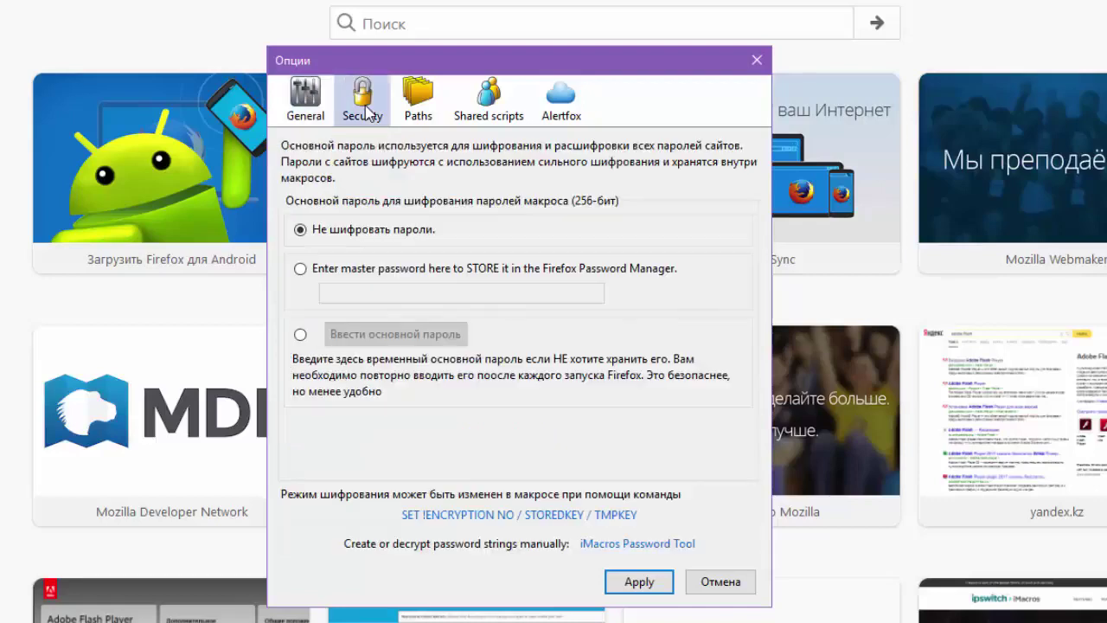
left_click(417, 107)
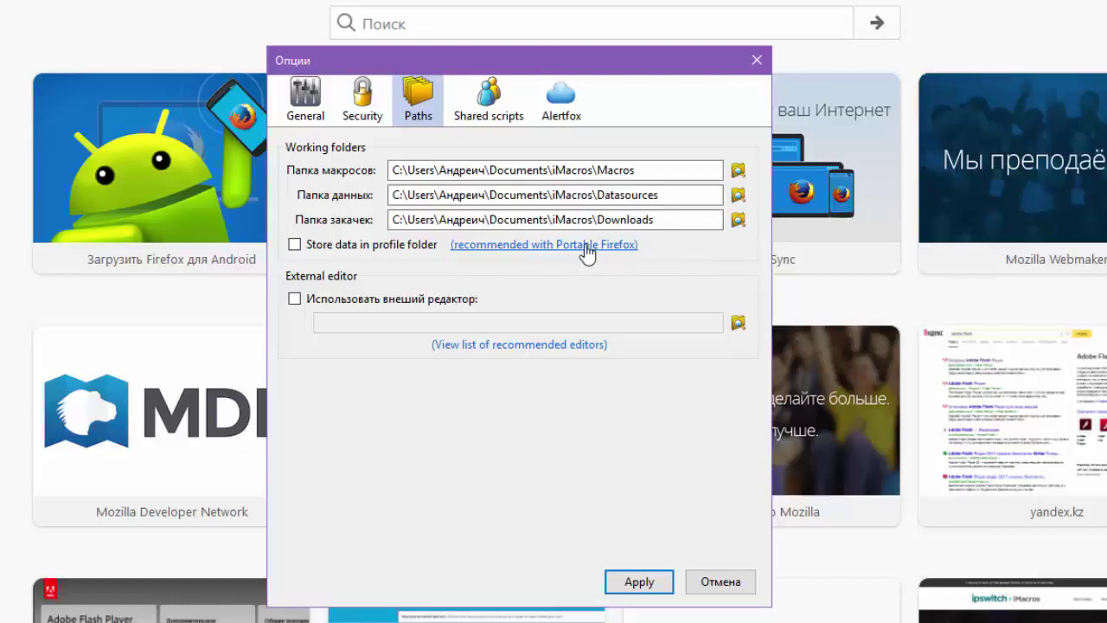
left_click(295, 245)
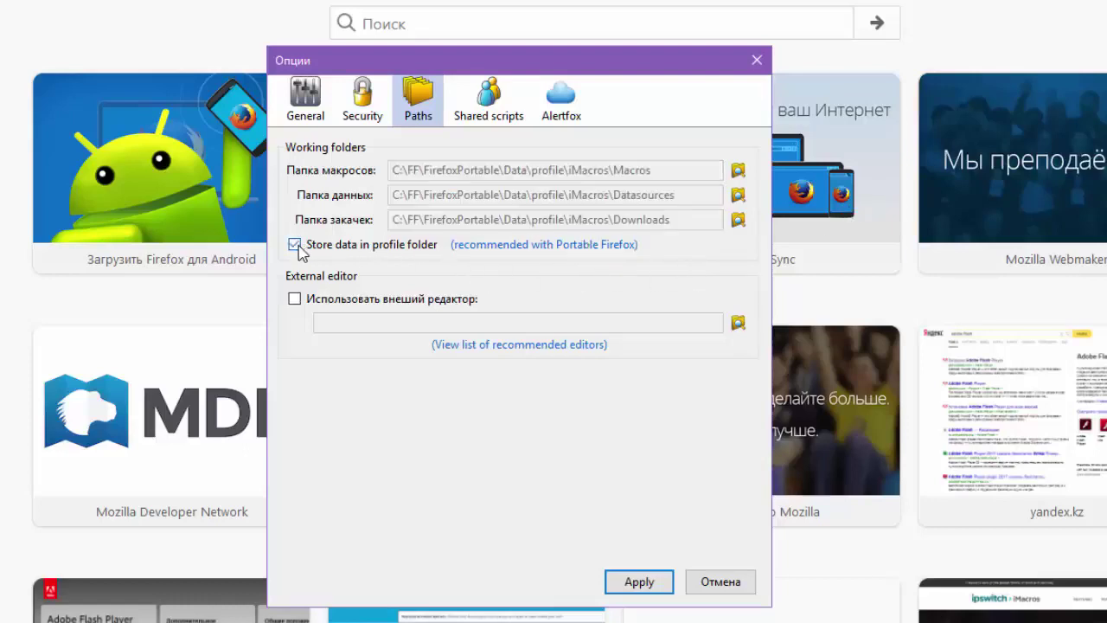
left_click(296, 245)
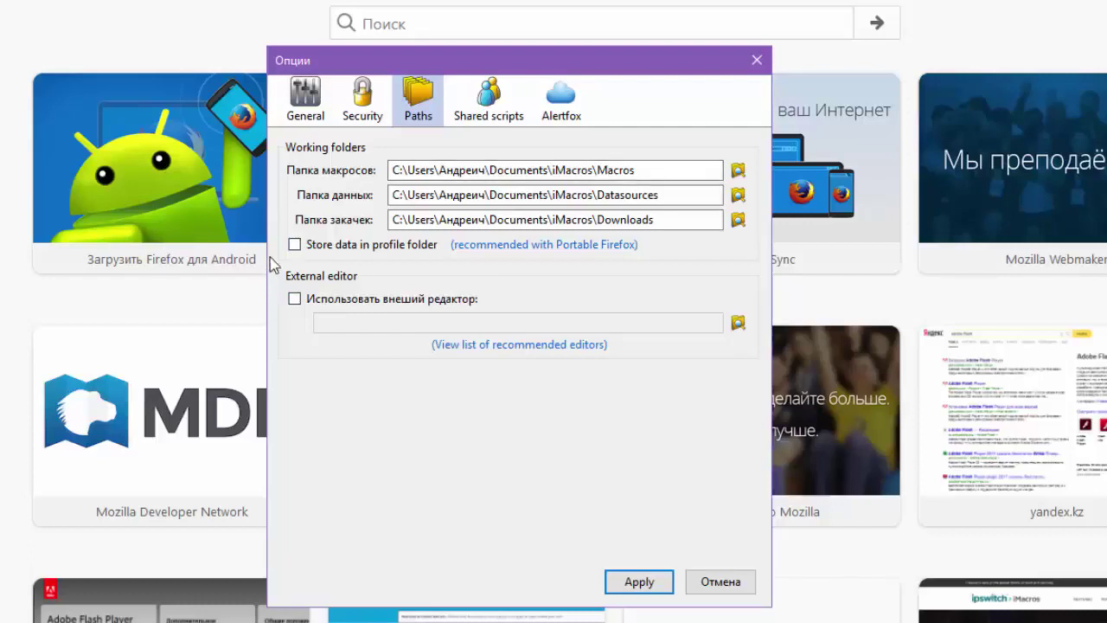
left_click(295, 246)
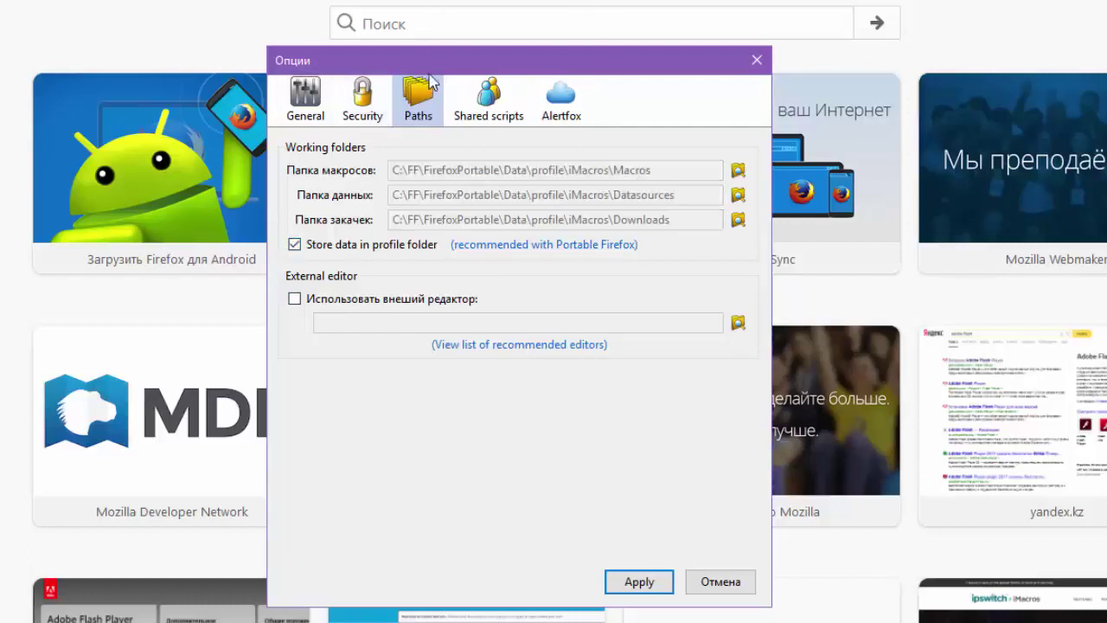
left_click_drag(443, 68, 459, 30)
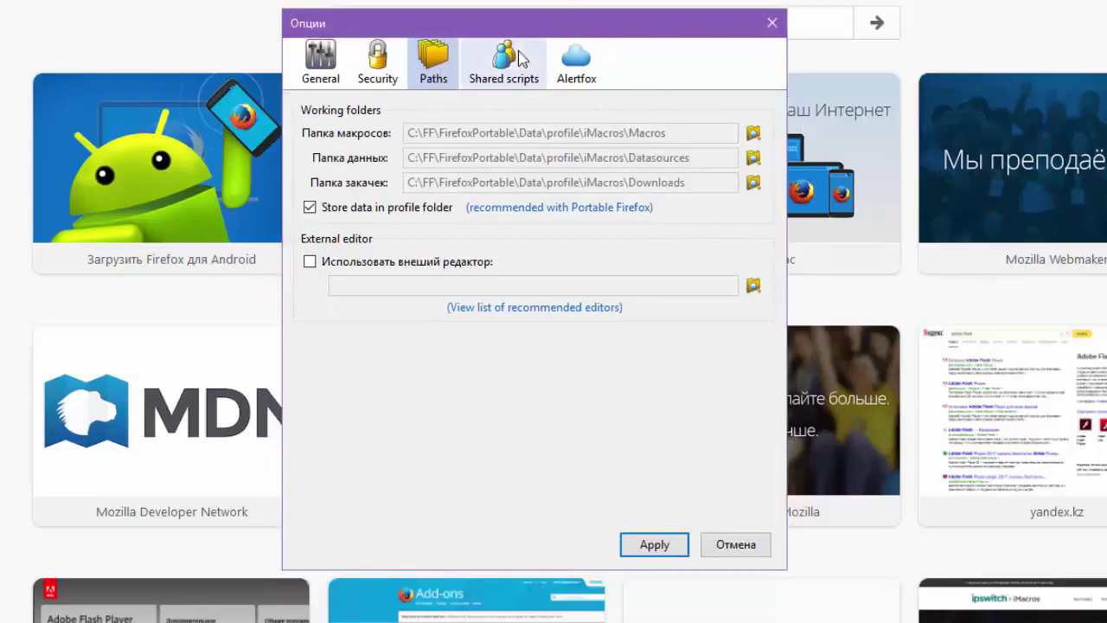
left_click(654, 545)
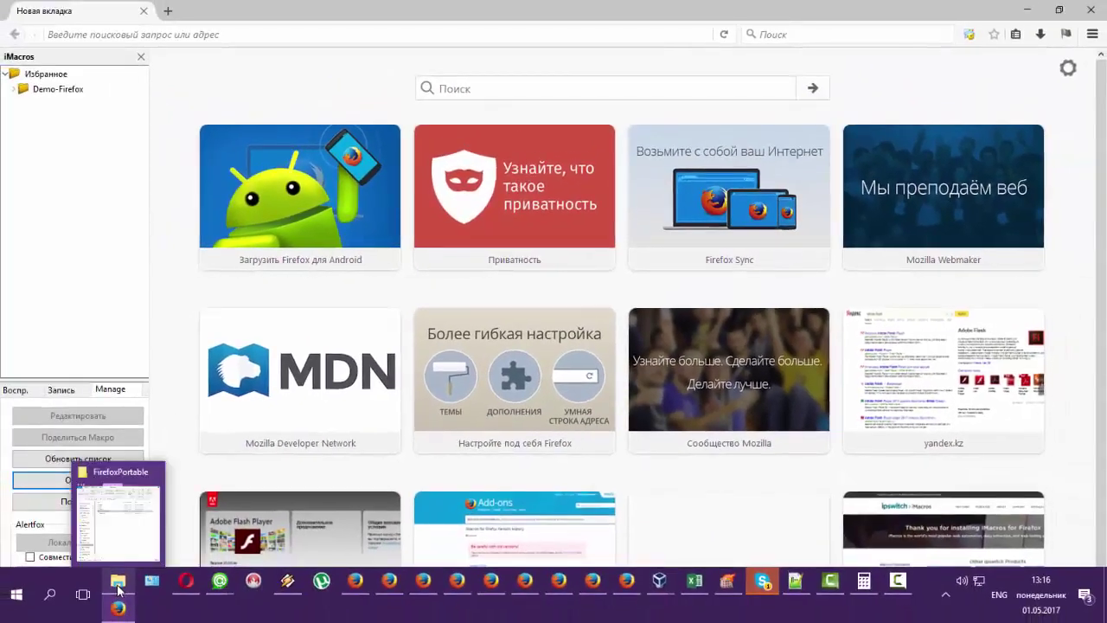
Switch to File Explorer and browse to the C:\FF folder holding the numbered FirefoxPortable copies.
left_click(118, 523)
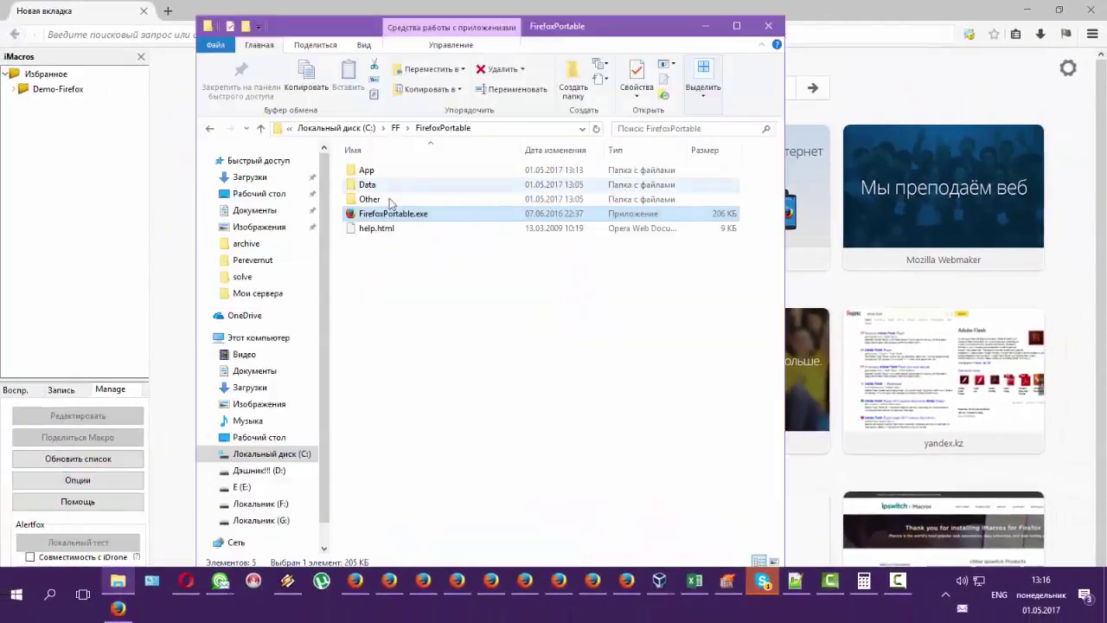
left_click(288, 458)
scroll(424, 406, "down", 2)
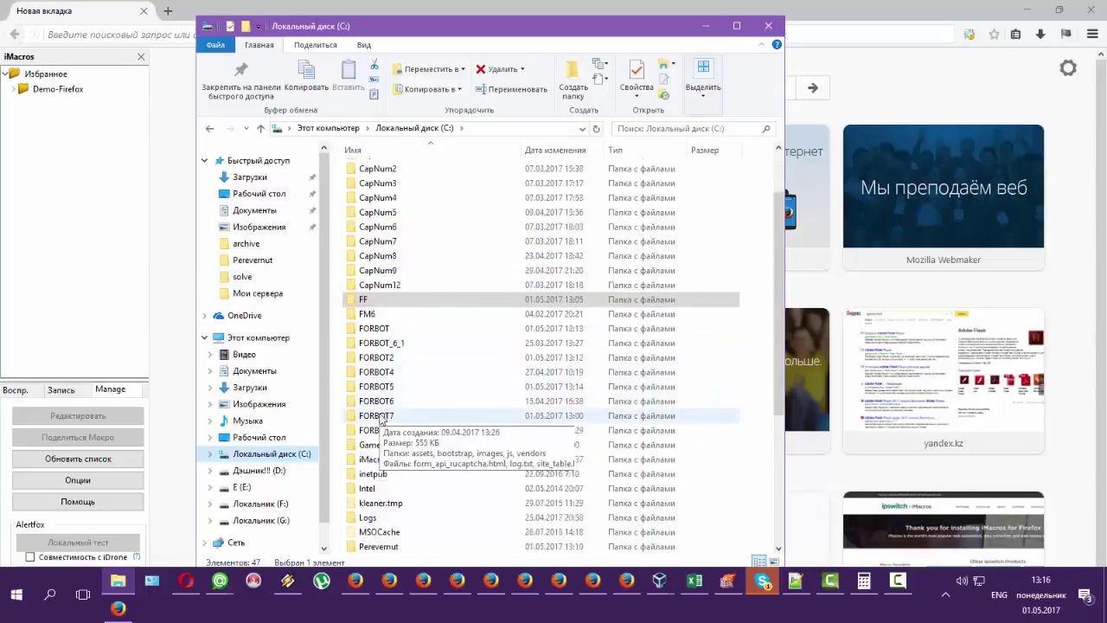
scroll(412, 372, "up", 2)
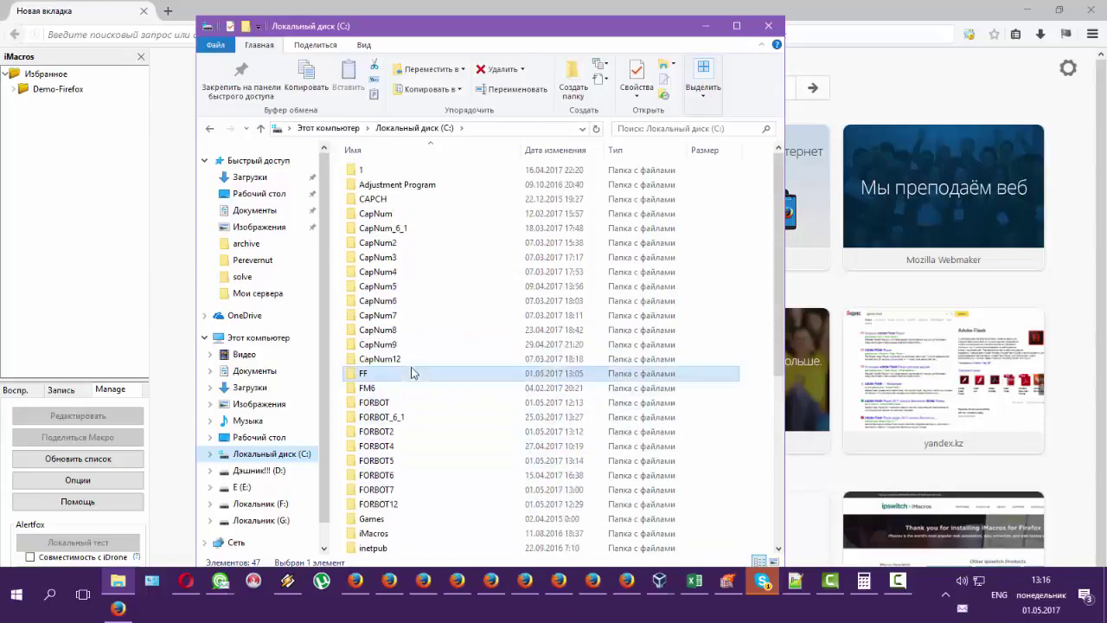
double_click(370, 373)
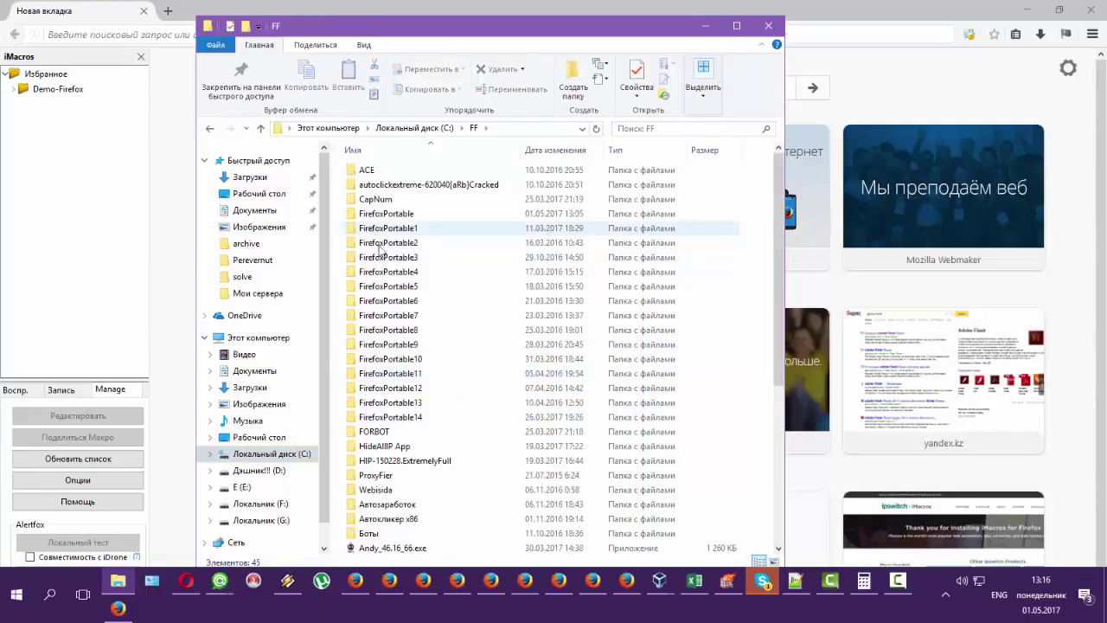
double_click(396, 346)
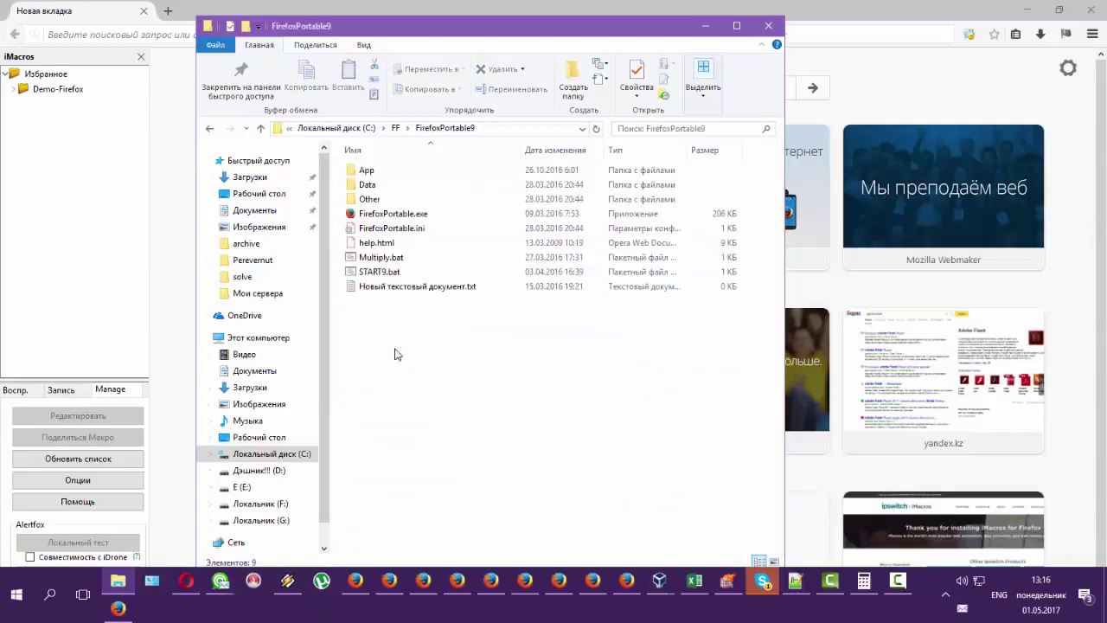
left_click(209, 129)
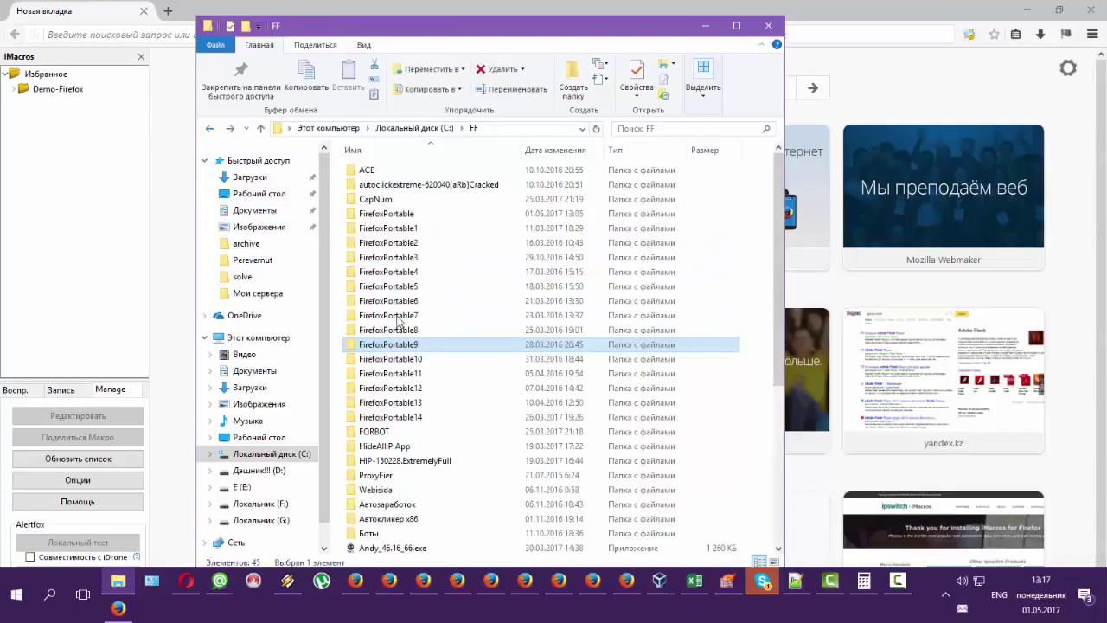
Copy bitcoinker.js from the FirefoxPortable8\Data\profile\iMacros\Macros folder.
double_click(389, 330)
double_click(363, 183)
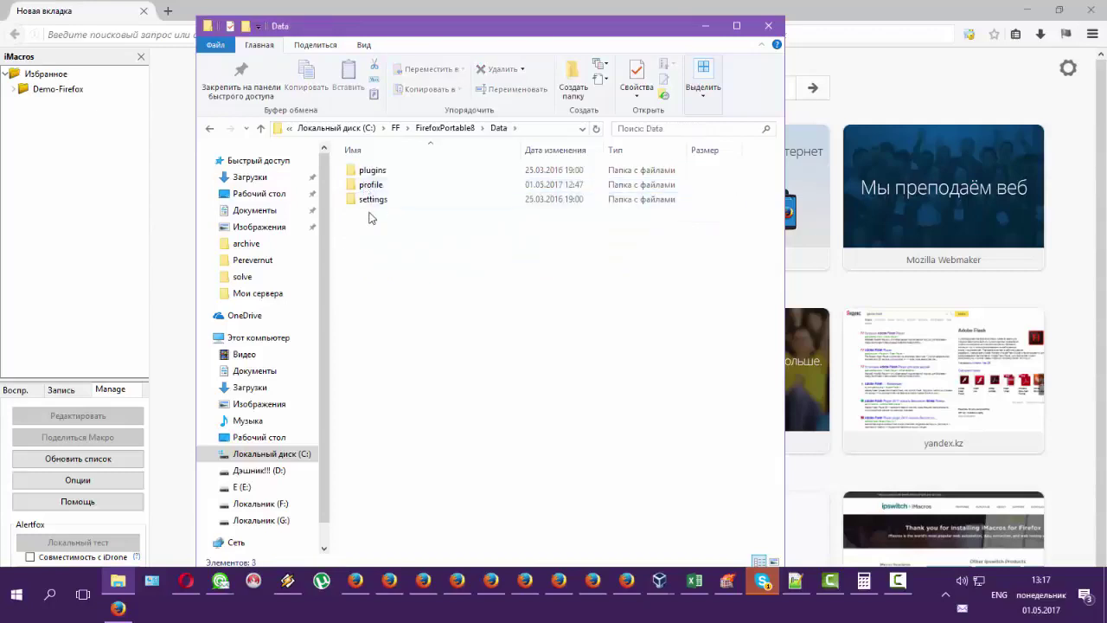
double_click(371, 184)
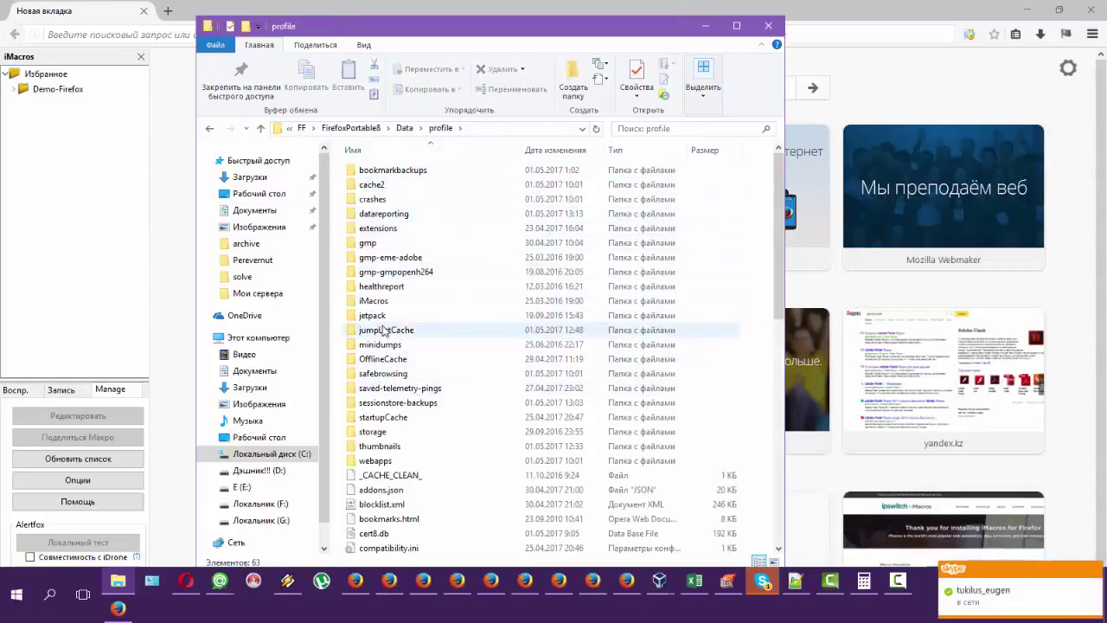
double_click(374, 301)
double_click(376, 200)
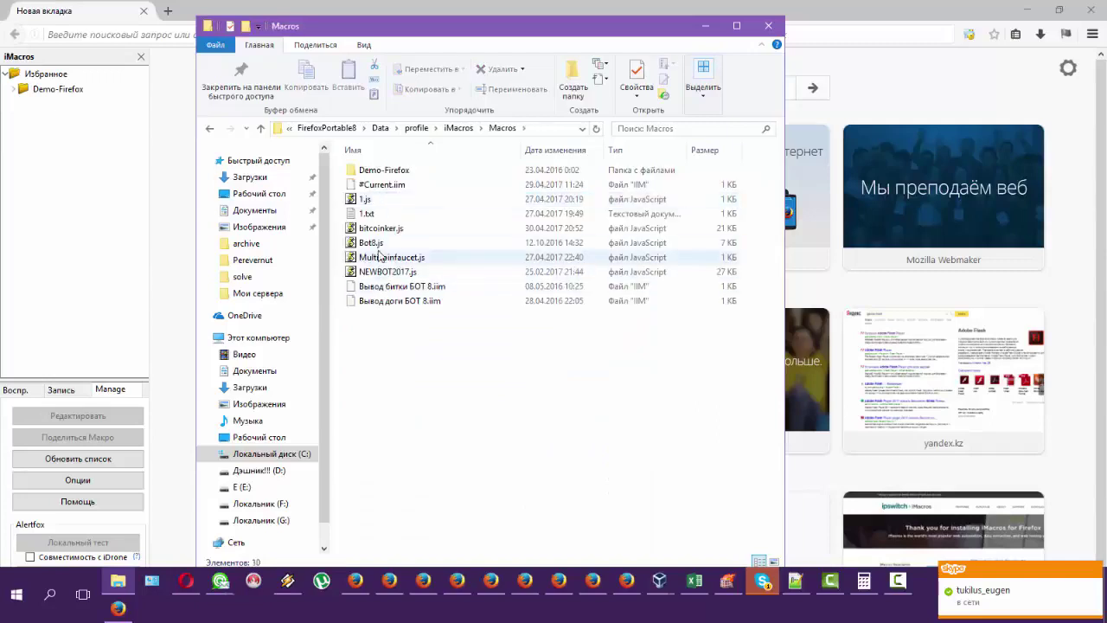
left_click(382, 230)
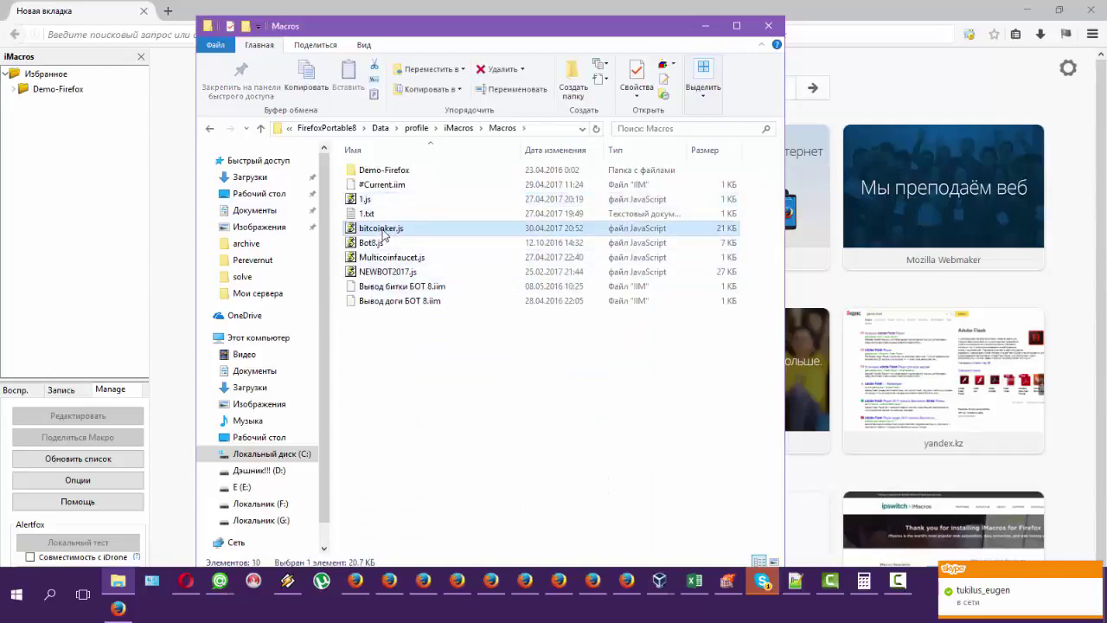
right_click(383, 235)
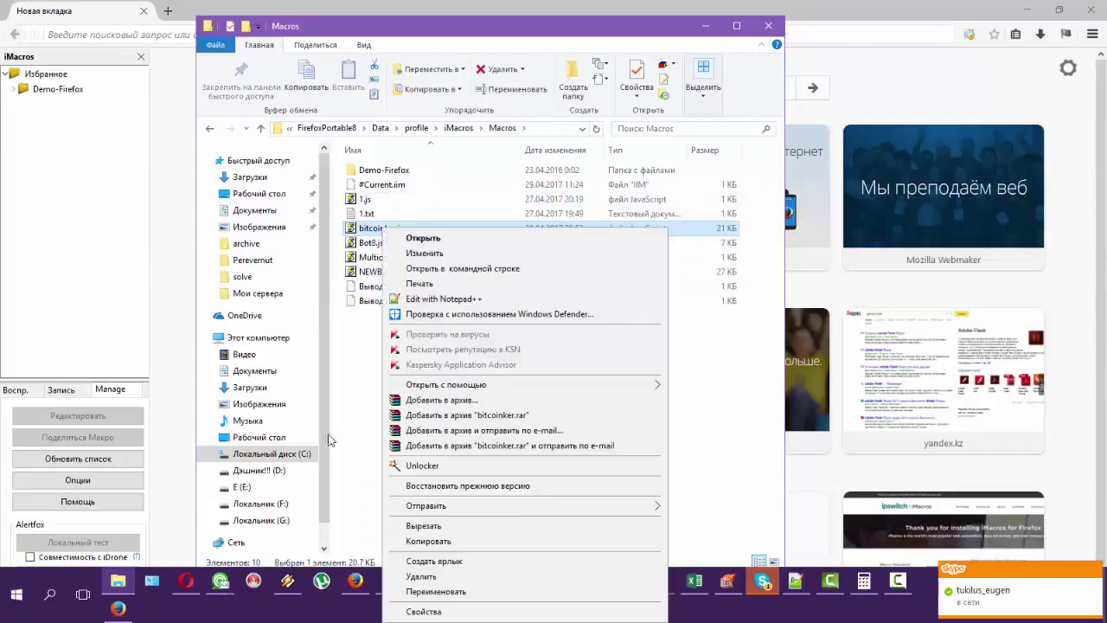
left_click(400, 542)
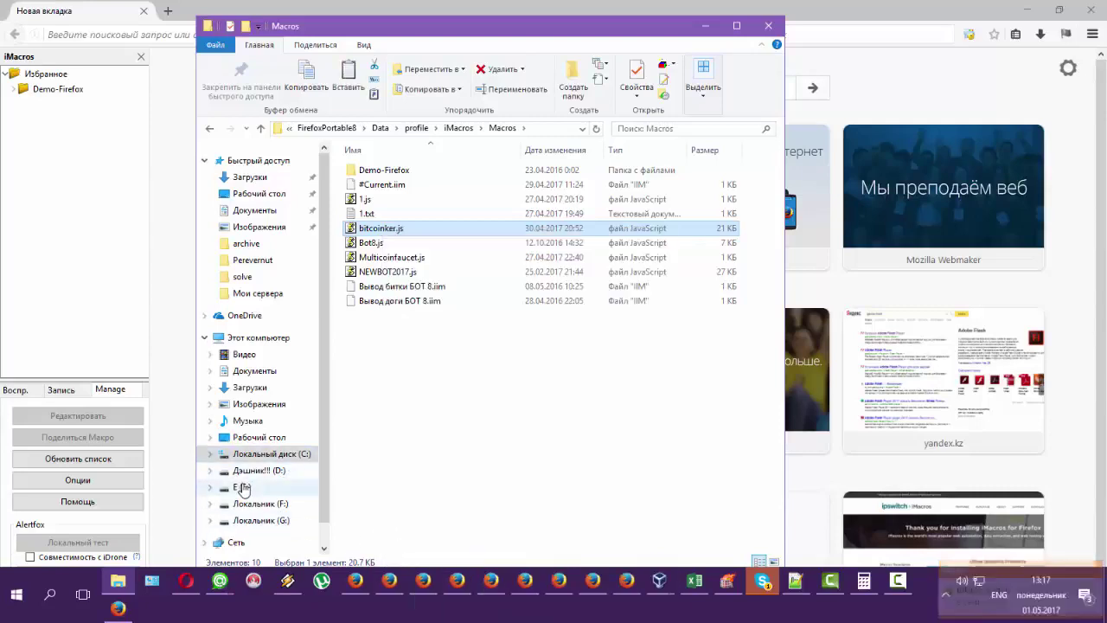
Paste bitcoinker.js into C:\FF\FirefoxPortable\Data\profile\iMacros\Macros.
left_click(337, 130)
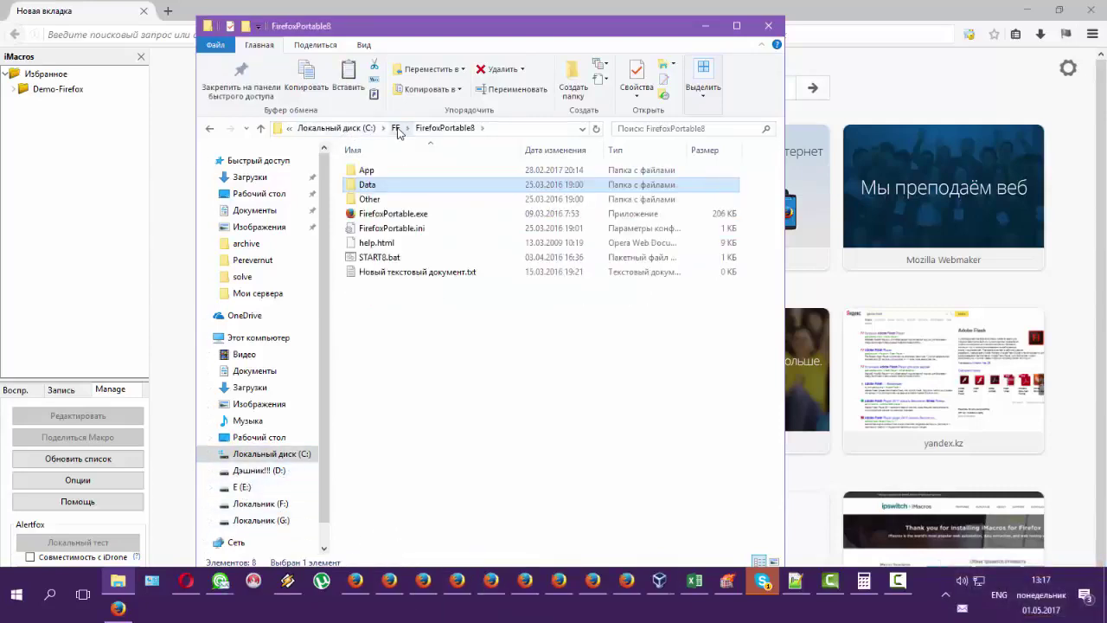
left_click(398, 131)
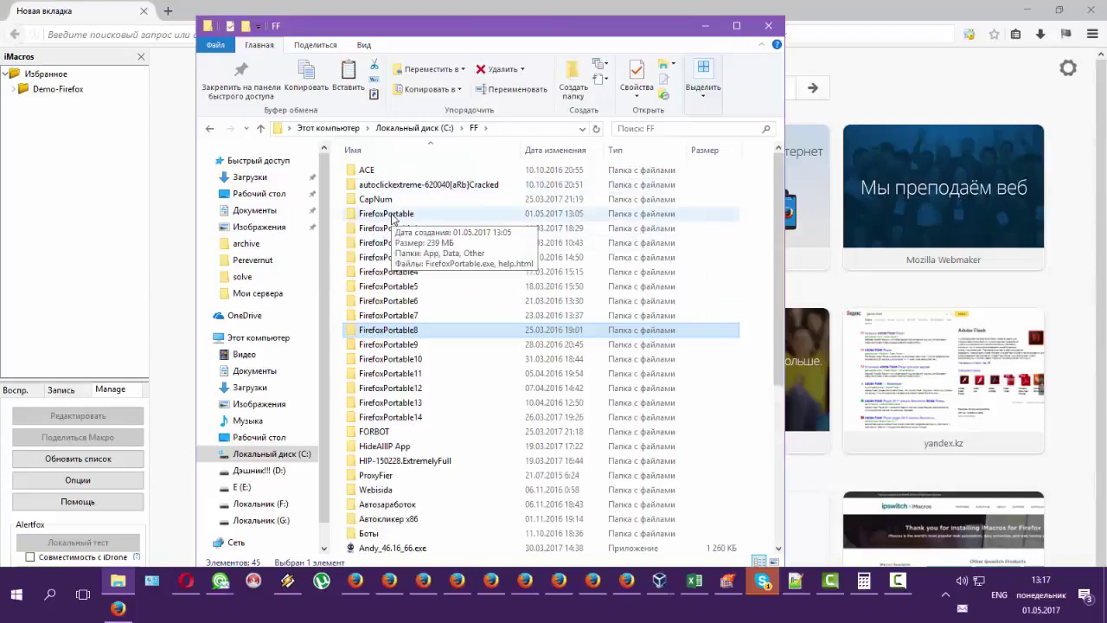
left_click(392, 216)
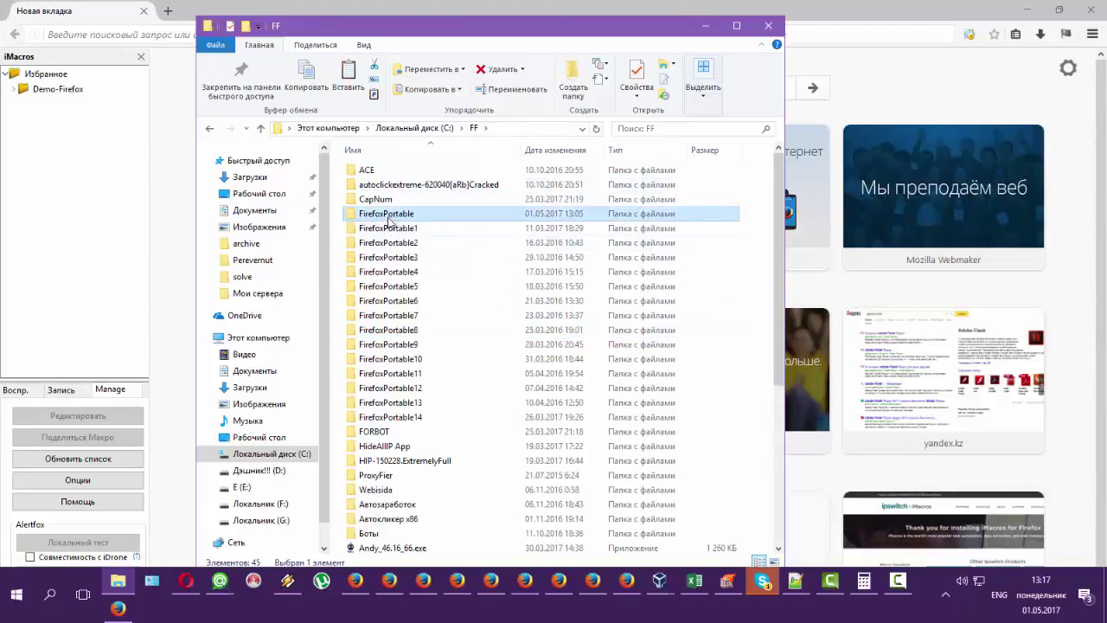
double_click(392, 218)
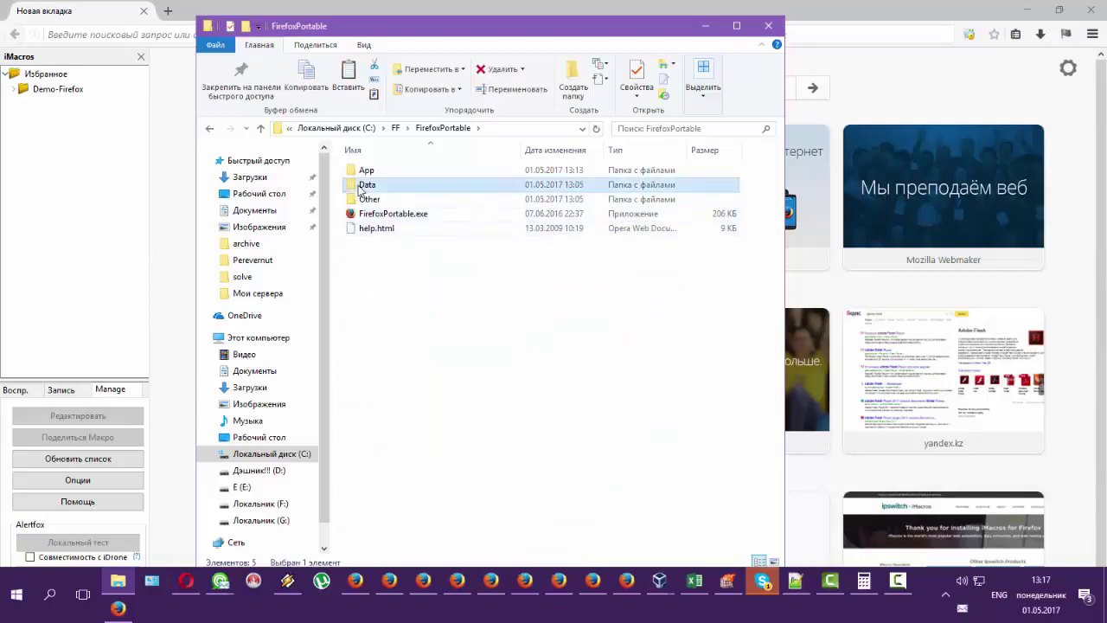
double_click(359, 186)
double_click(369, 185)
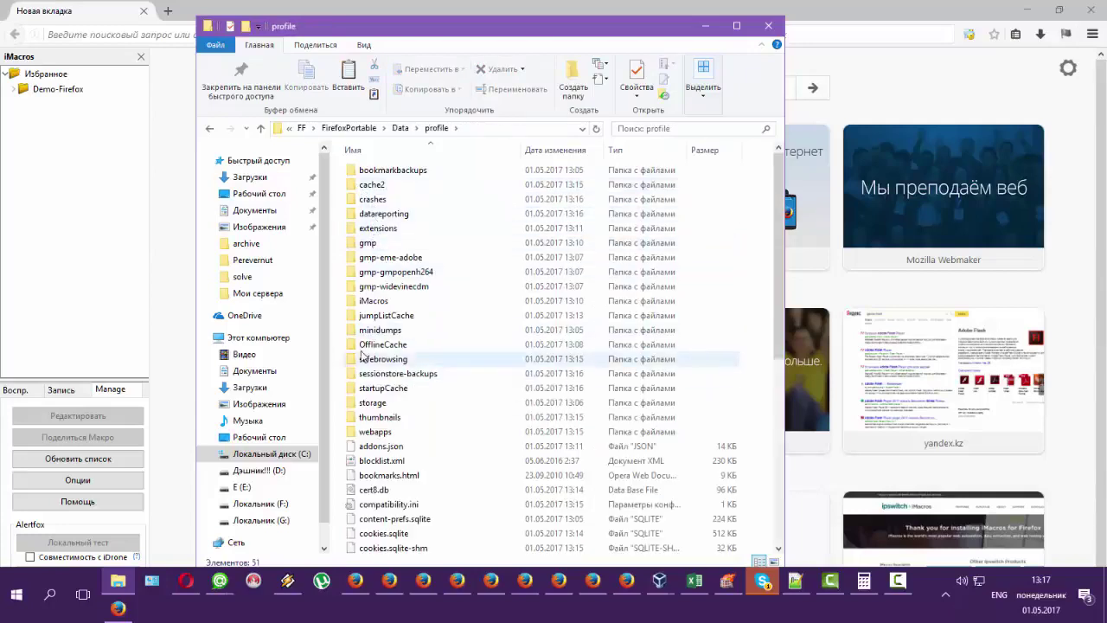
double_click(374, 300)
left_click(374, 204)
double_click(375, 206)
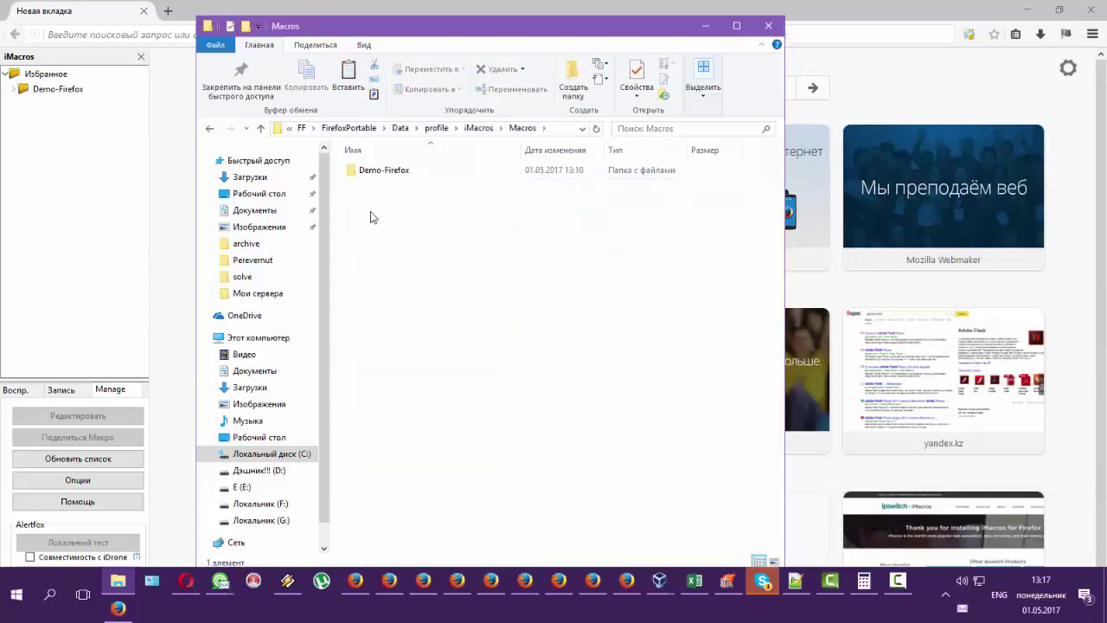
right_click(444, 264)
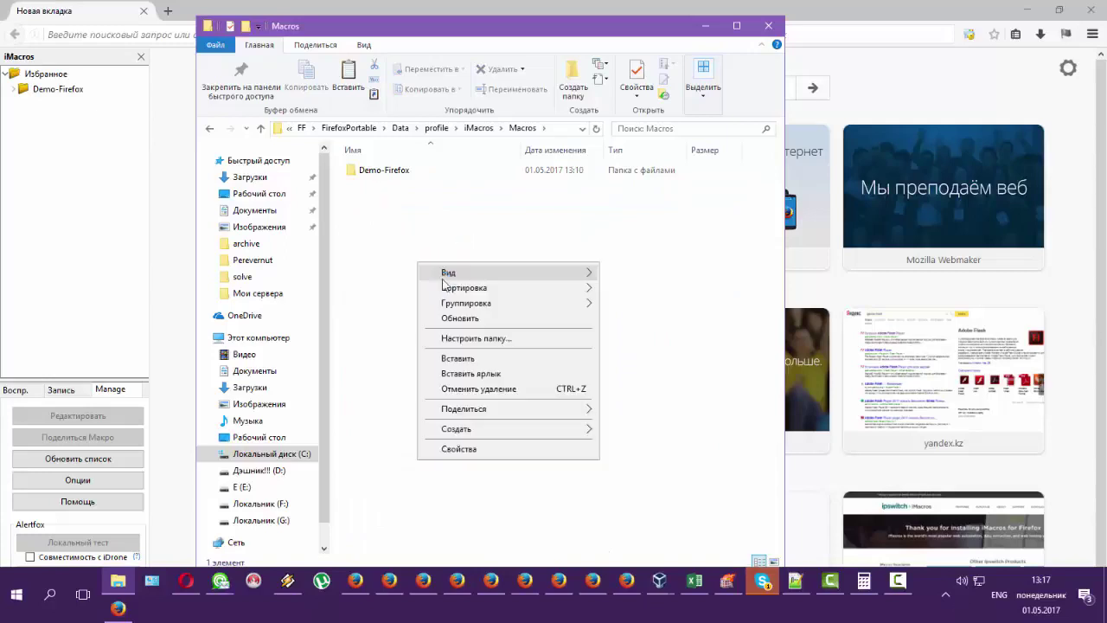
left_click(448, 358)
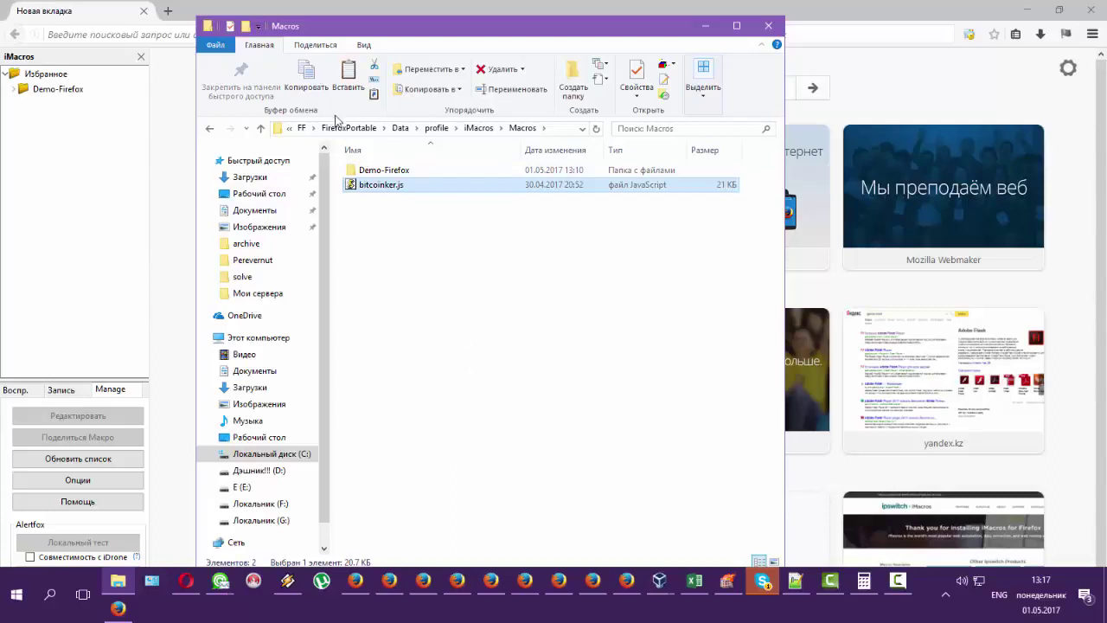
Switch back to Firefox and refresh the iMacros macro list to load bitcoinker.js.
right_click(403, 185)
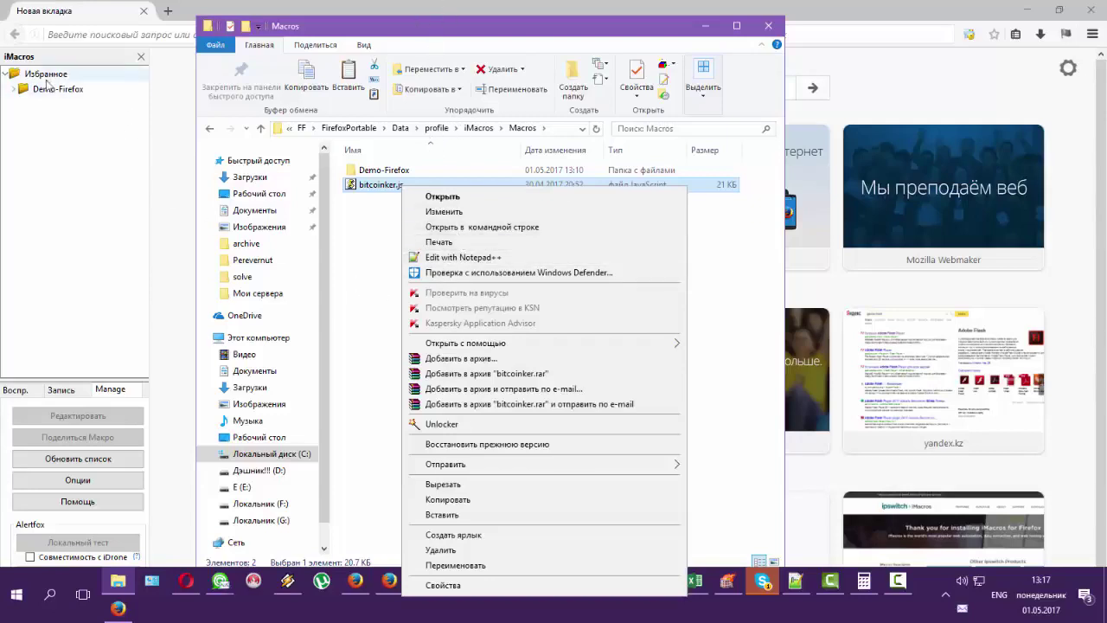
left_click(107, 396)
left_click(104, 459)
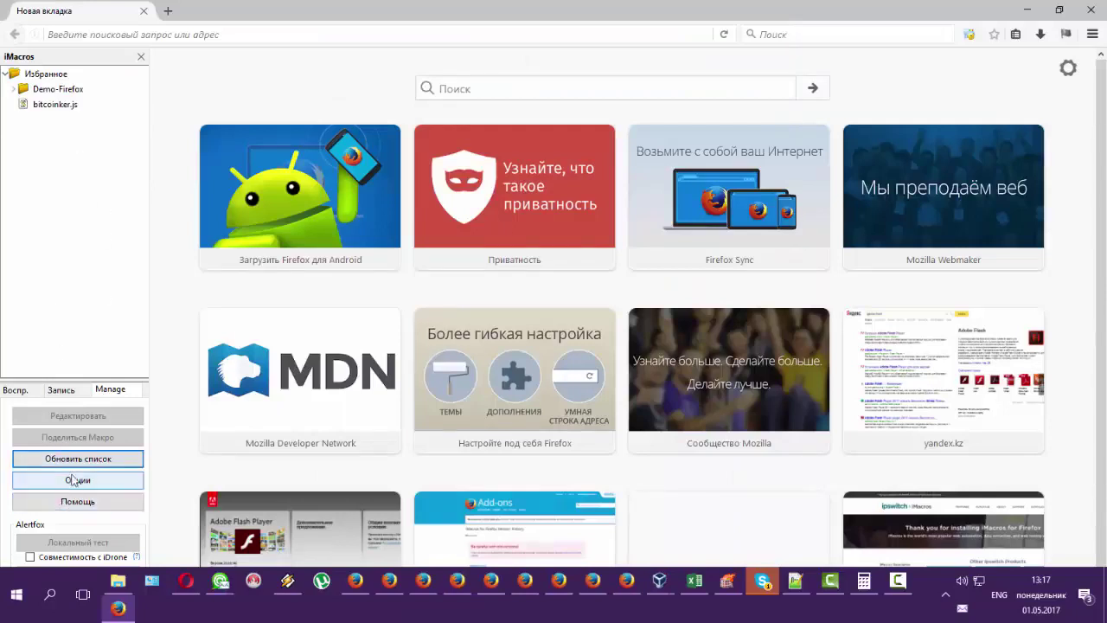
Open bitcoinker.js in the iMacros editor and enlarge the editor window.
right_click(74, 107)
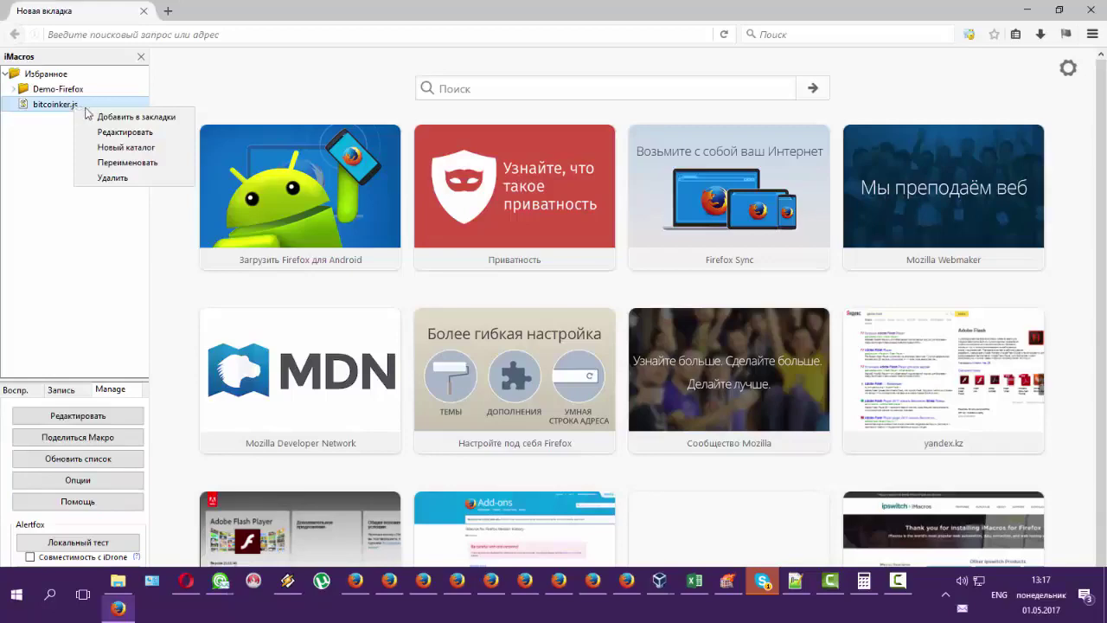
left_click(140, 133)
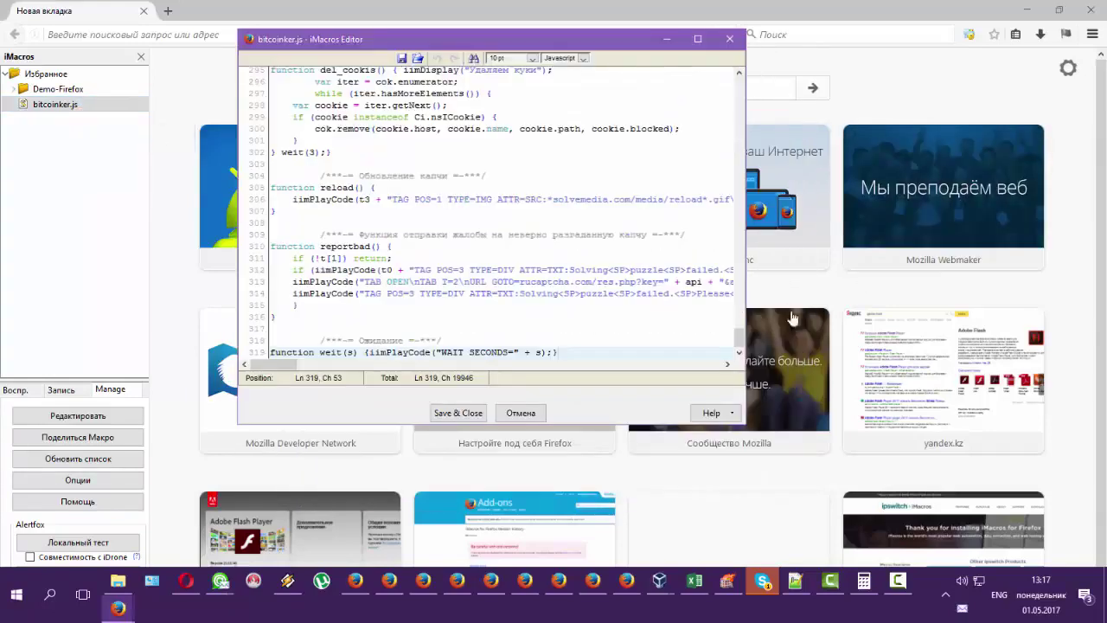
left_click_drag(745, 424, 1005, 554)
scroll(856, 179, "up", 8)
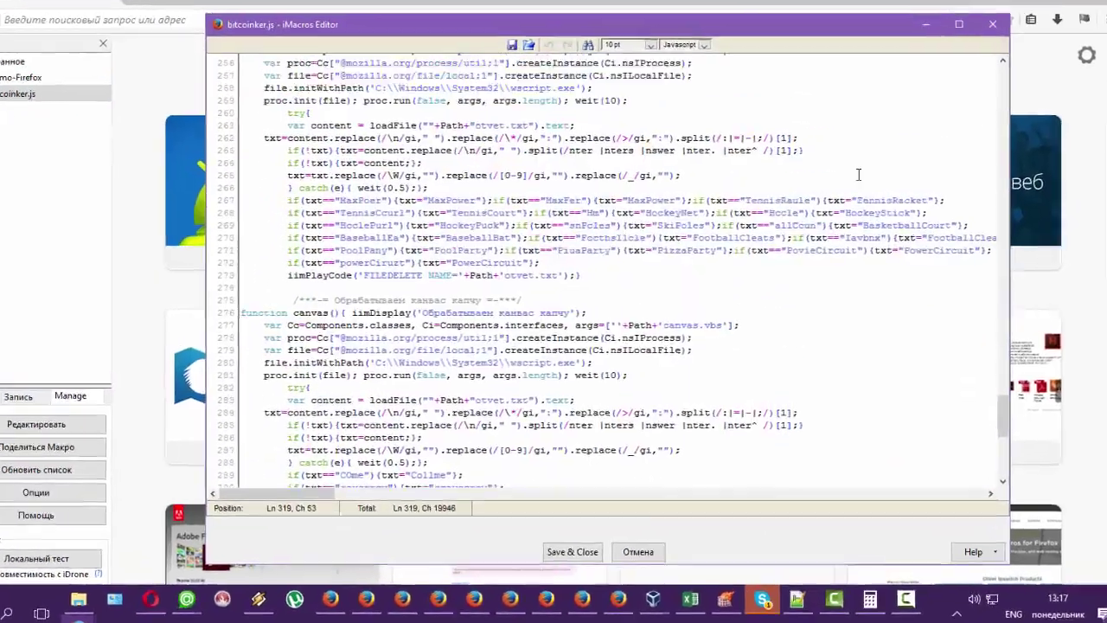
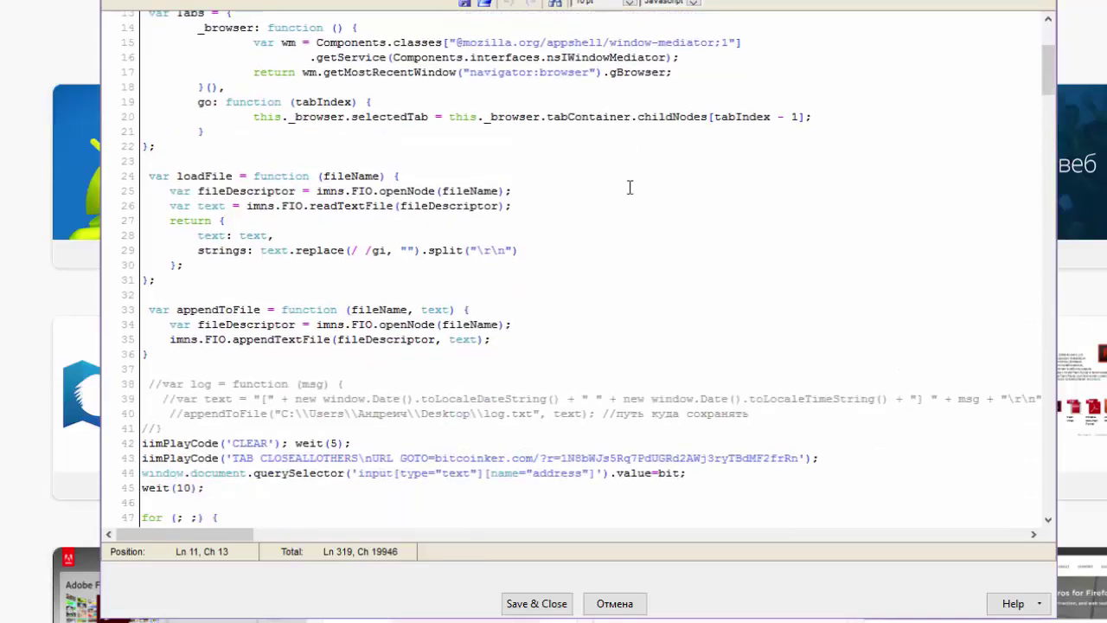
Review the bitcoinker.js code from the file-handling functions through the captcha handling, and save and close the script.
scroll(631, 188, "down", 2)
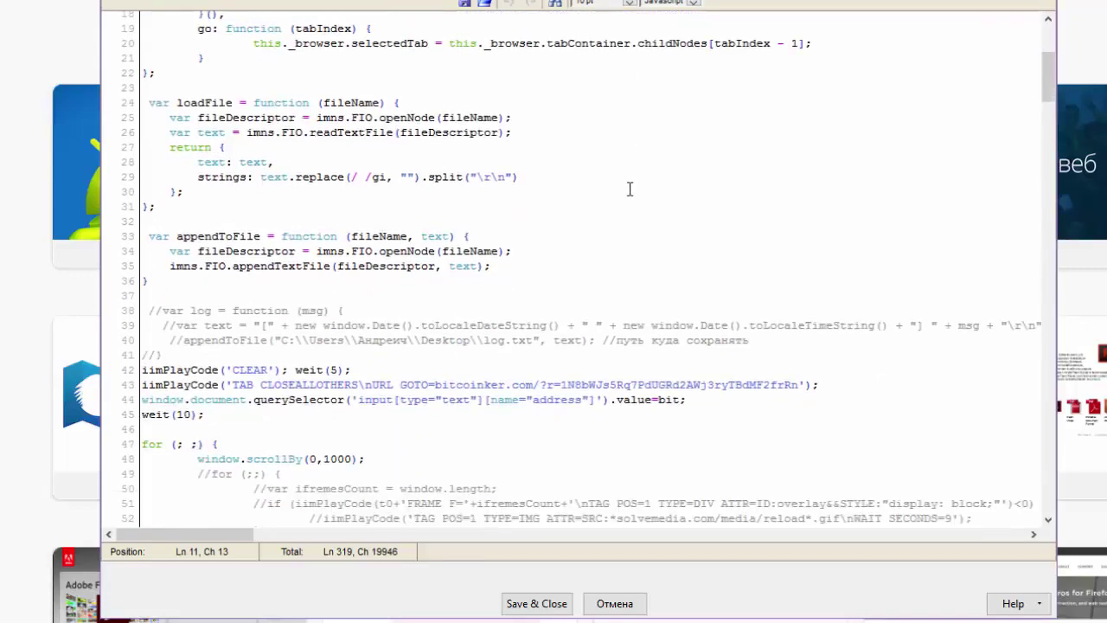
scroll(630, 191, "down", 3)
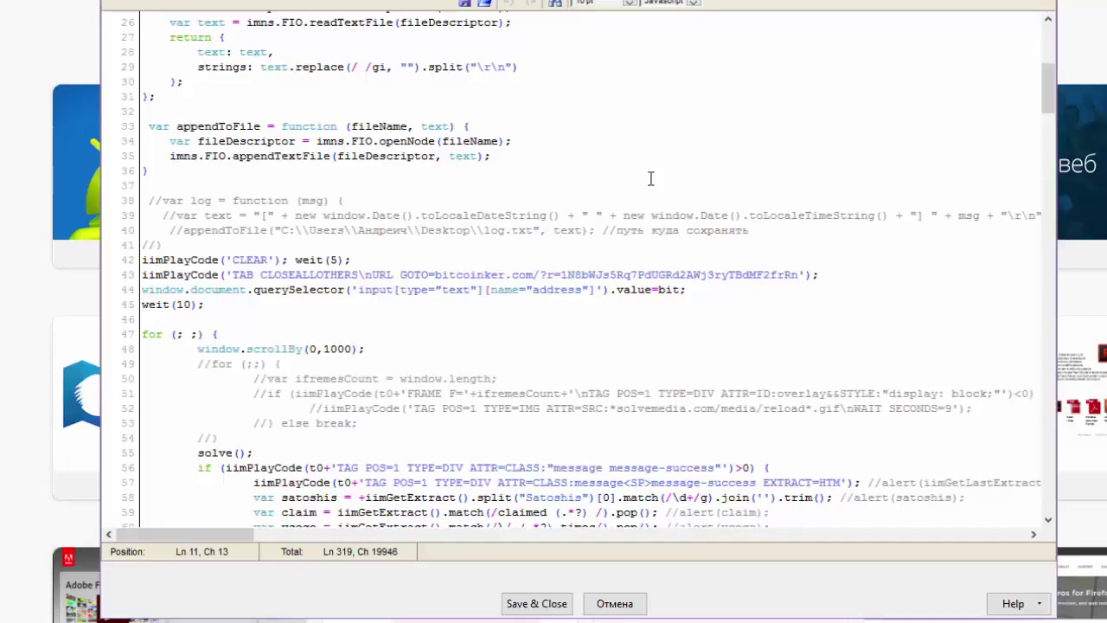
scroll(650, 178, "down", 2)
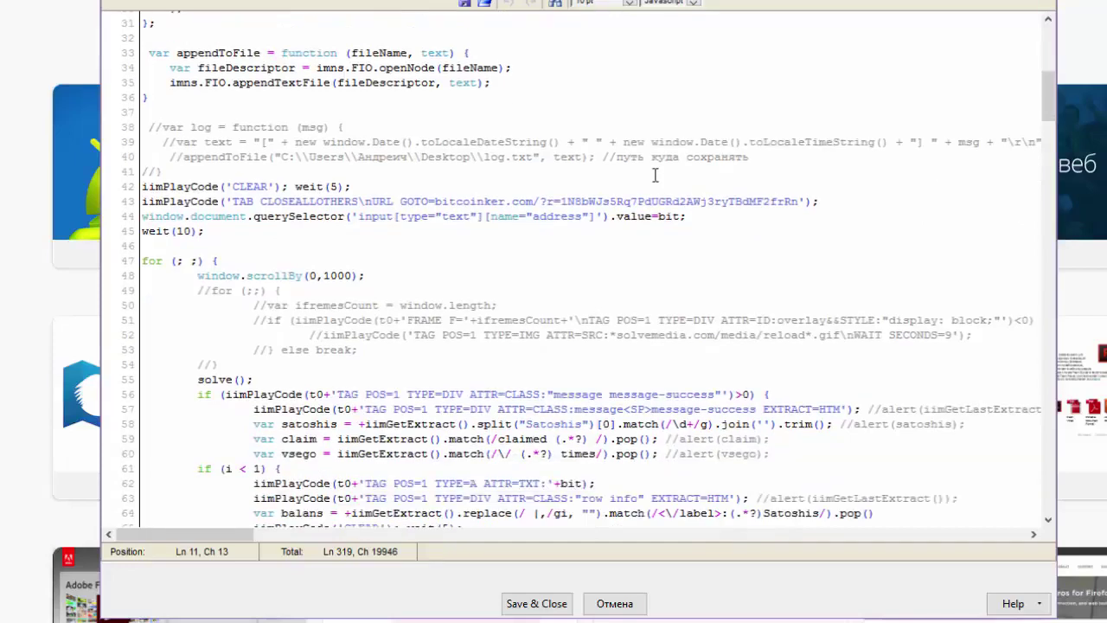
scroll(659, 163, "down", 20)
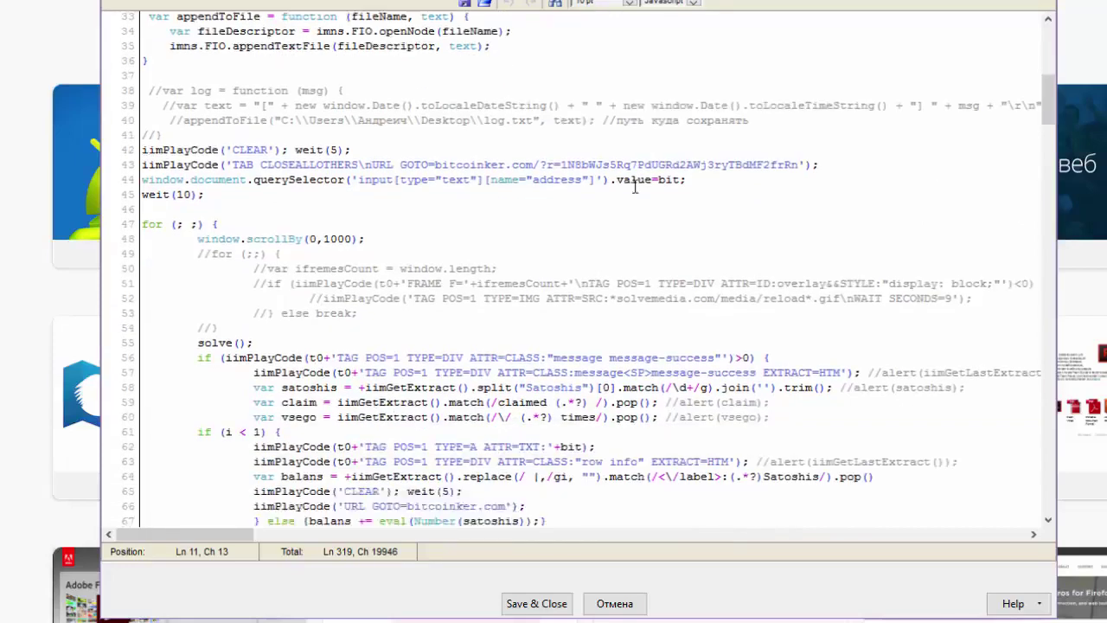
scroll(552, 329, "down", 10)
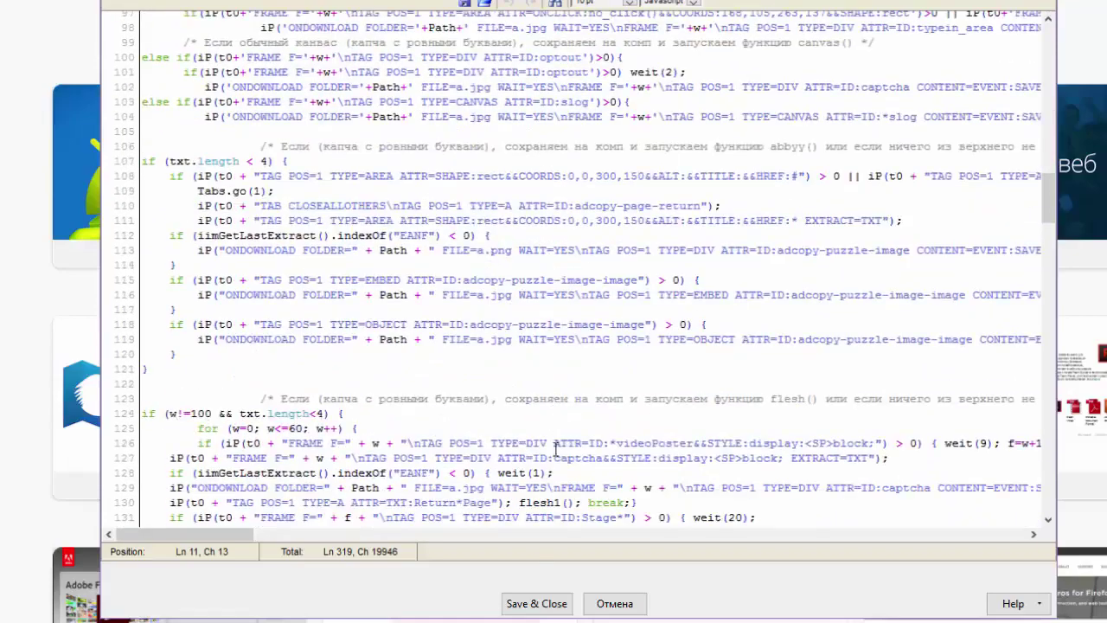
left_click(531, 603)
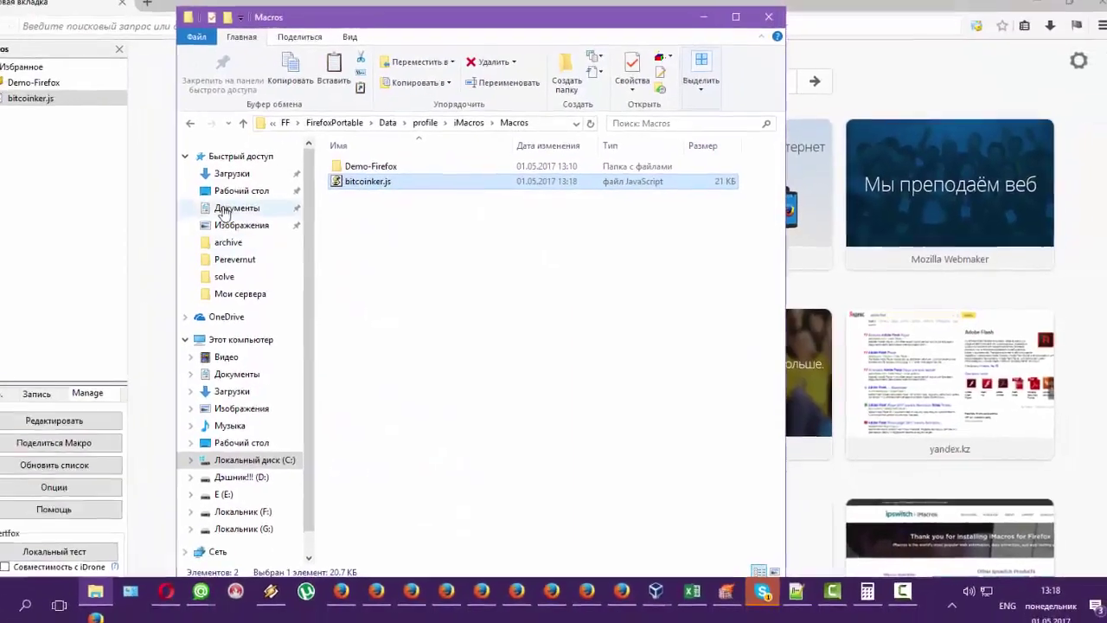
In File Explorer, go back from the Macros folder to the C:\FF folder.
left_click(210, 129)
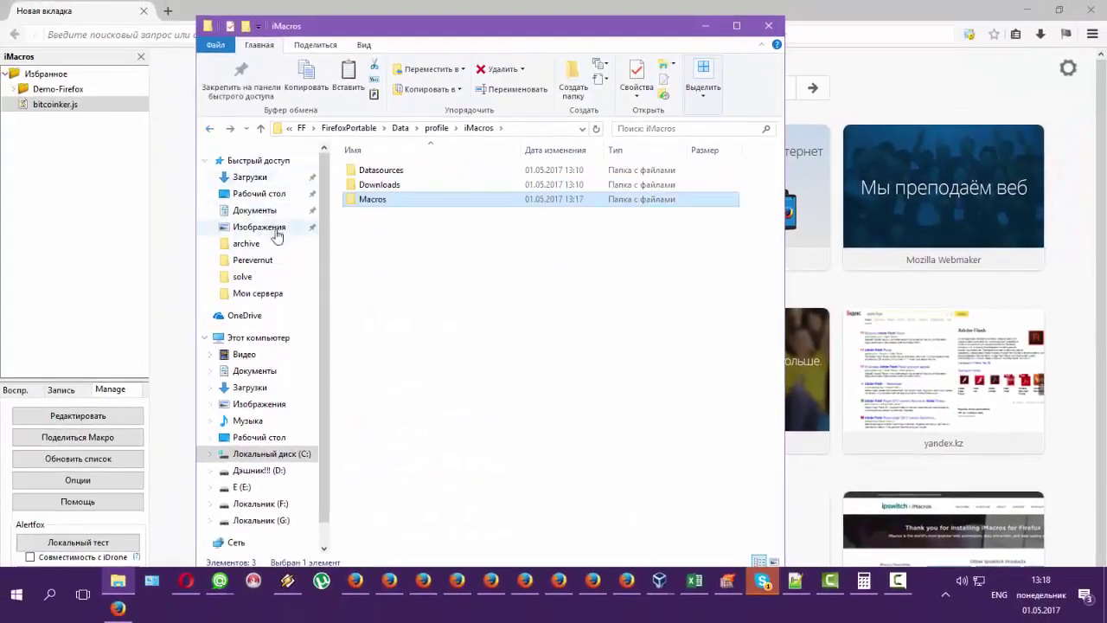
left_click(210, 130)
left_click(209, 129)
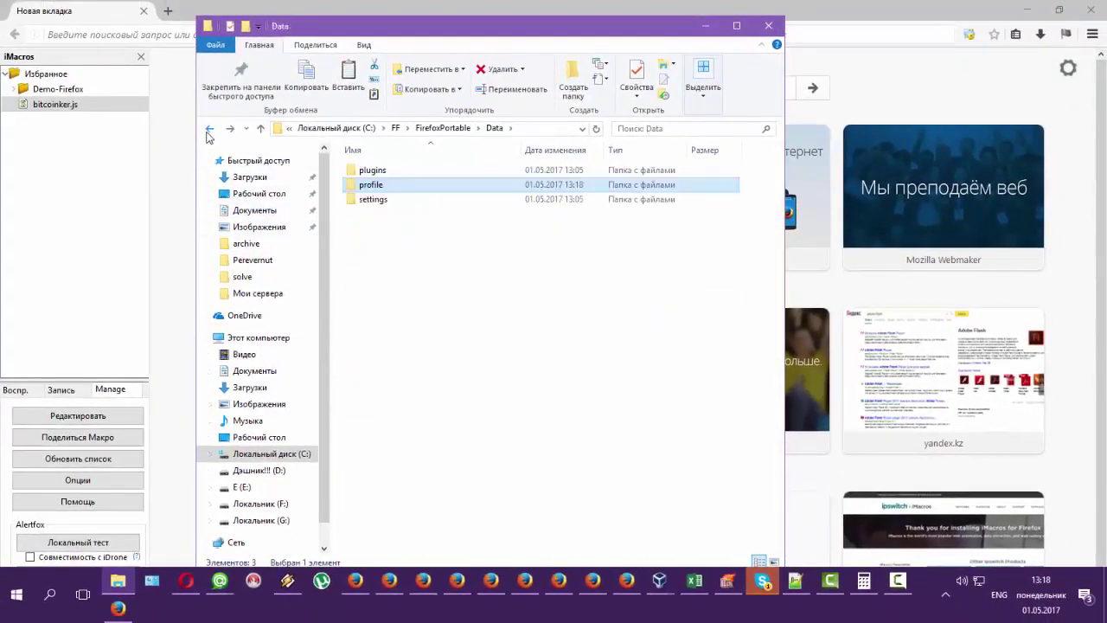
left_click(209, 130)
left_click(209, 130)
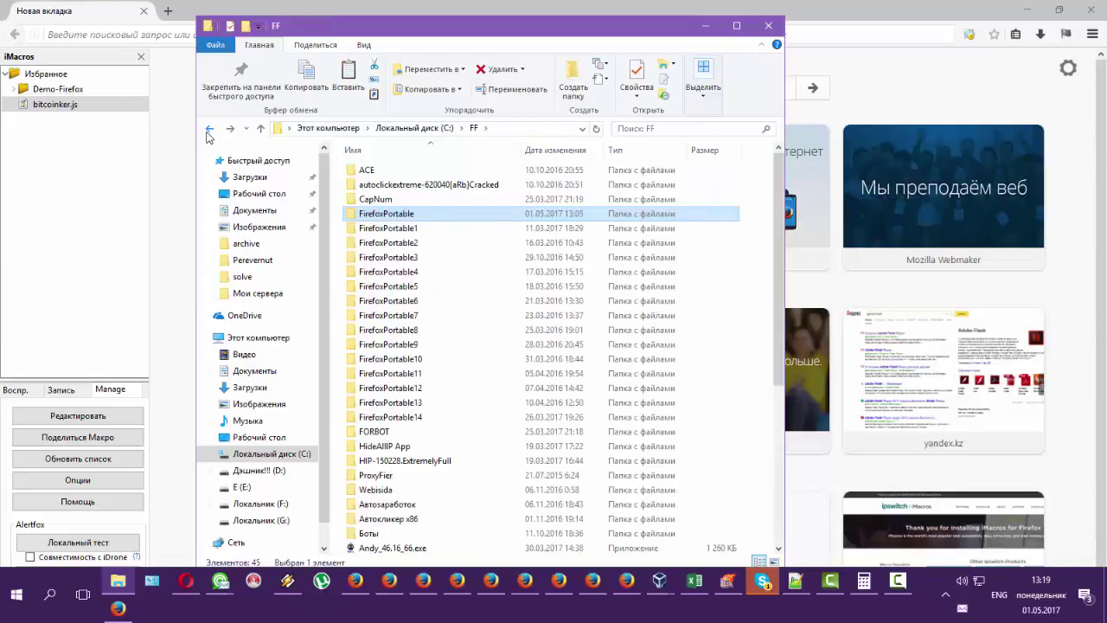
Go to the root of drive C: and make a copy of the CapNum9 folder there.
left_click(230, 128)
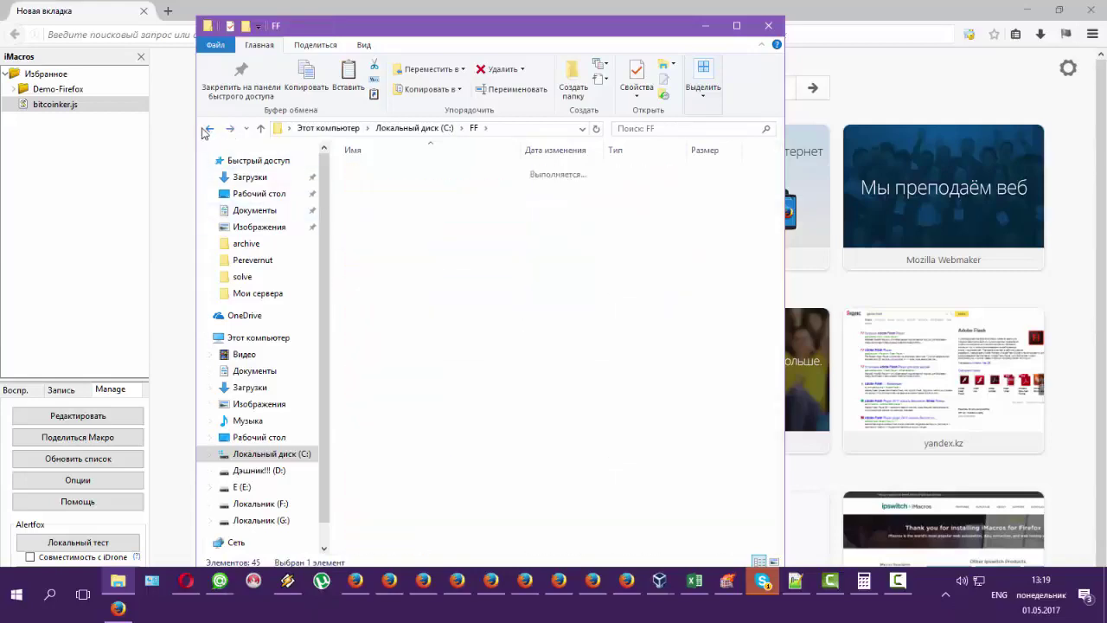
left_click(336, 128)
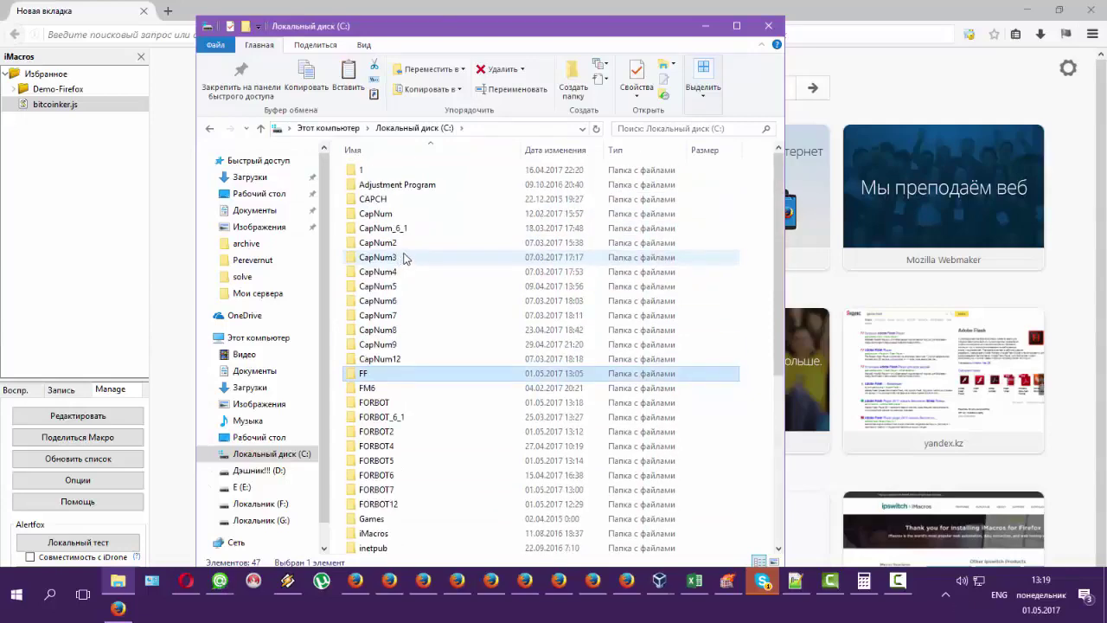
mouse_move(404, 259)
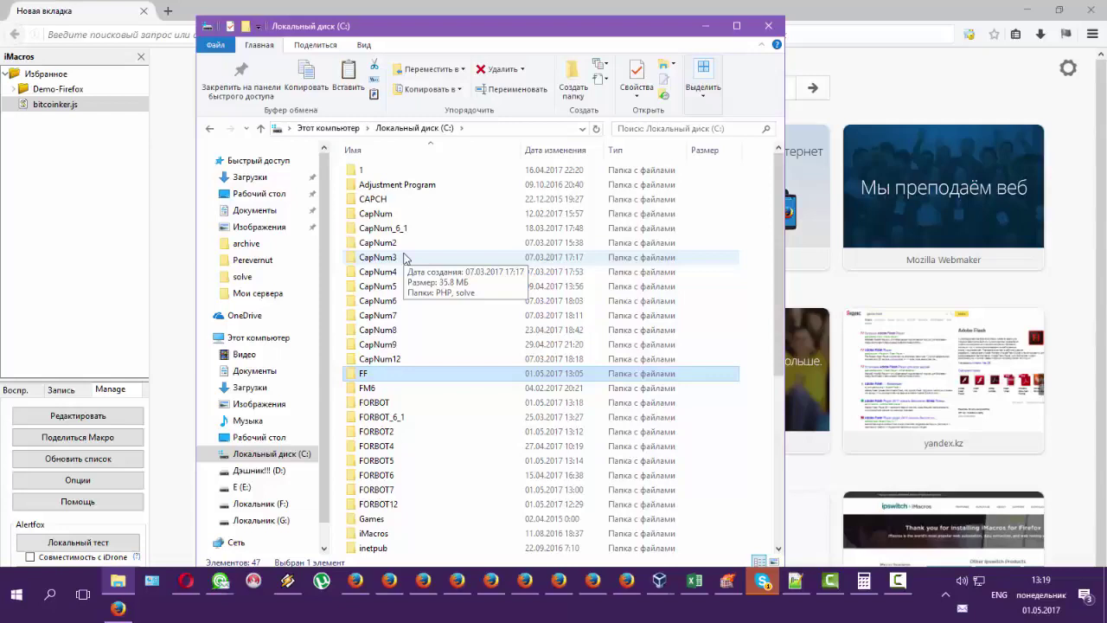
scroll(410, 258, "down", 3)
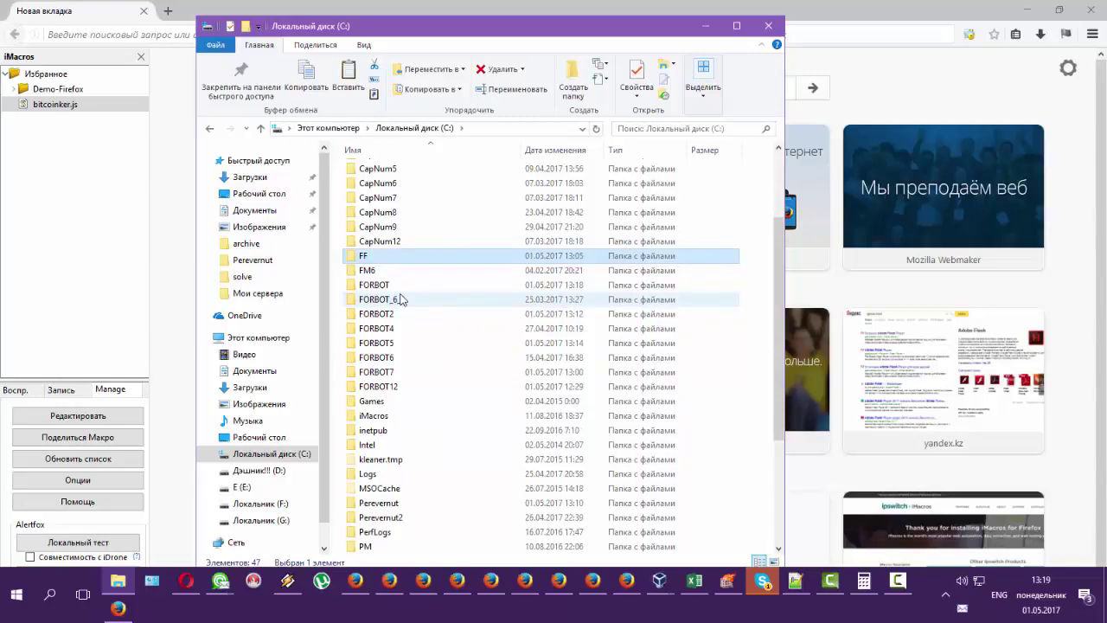
scroll(389, 333, "up", 2)
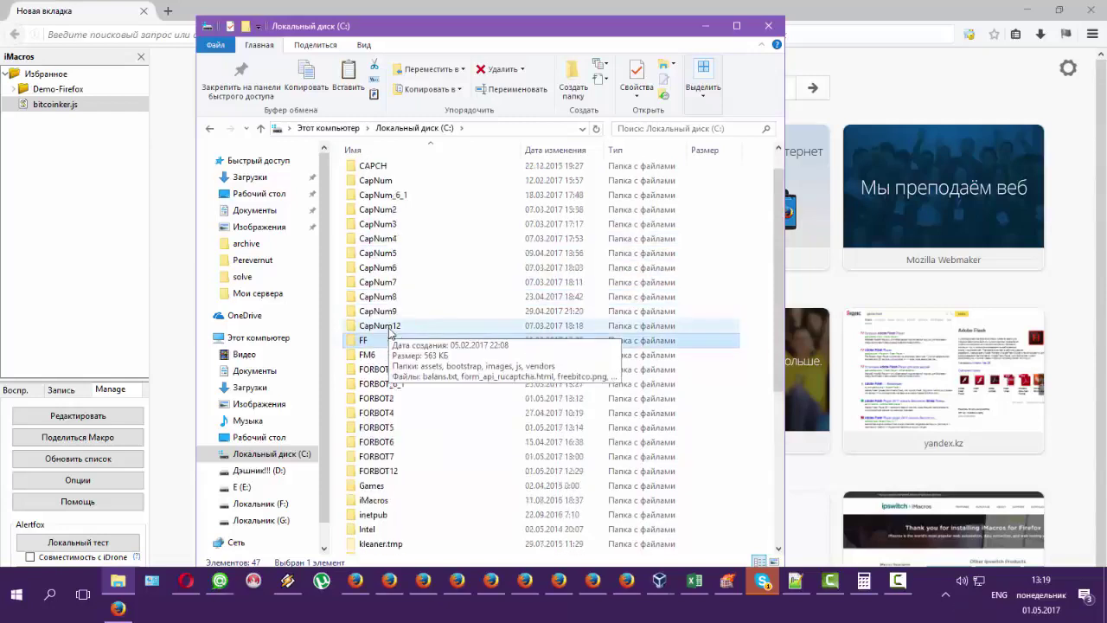
scroll(432, 302, "up", 1)
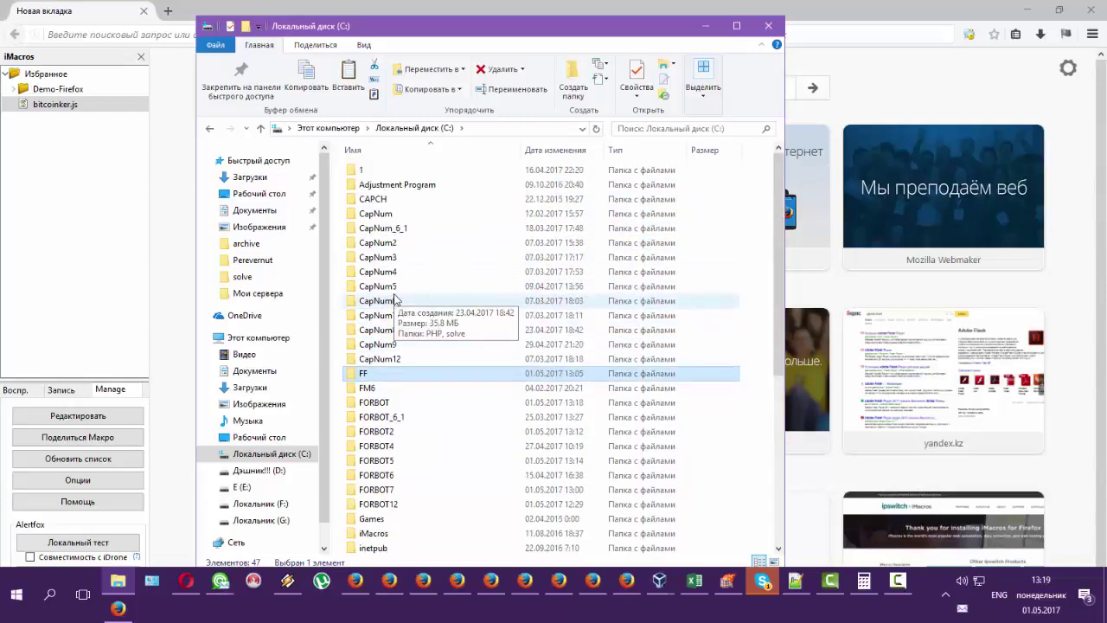
scroll(470, 368, "down", 1)
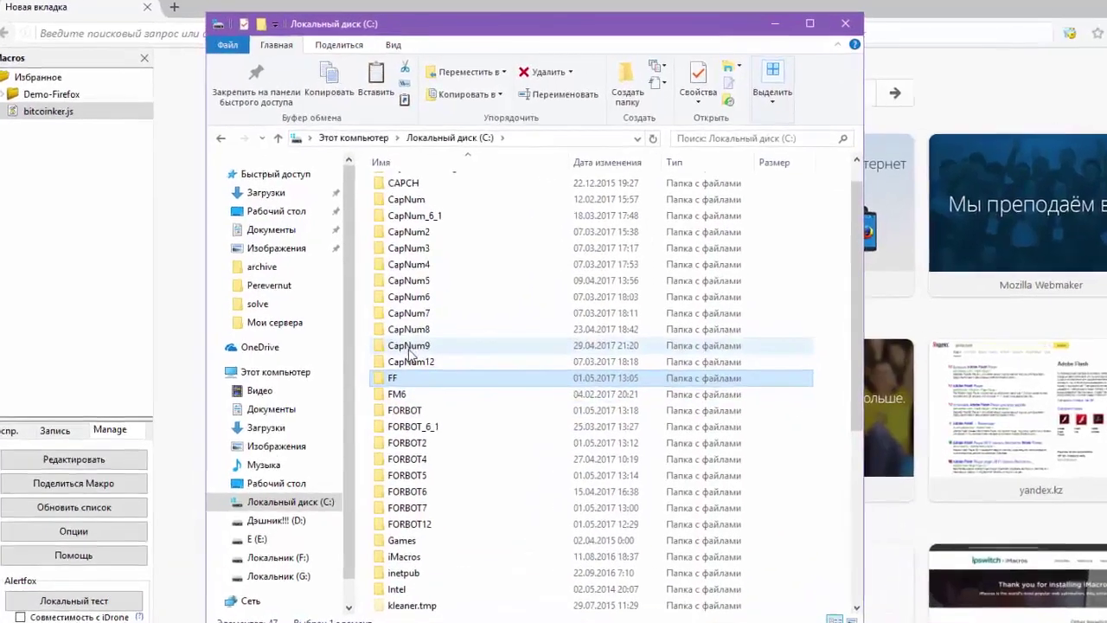
left_click(382, 316)
scroll(446, 398, "up", 1)
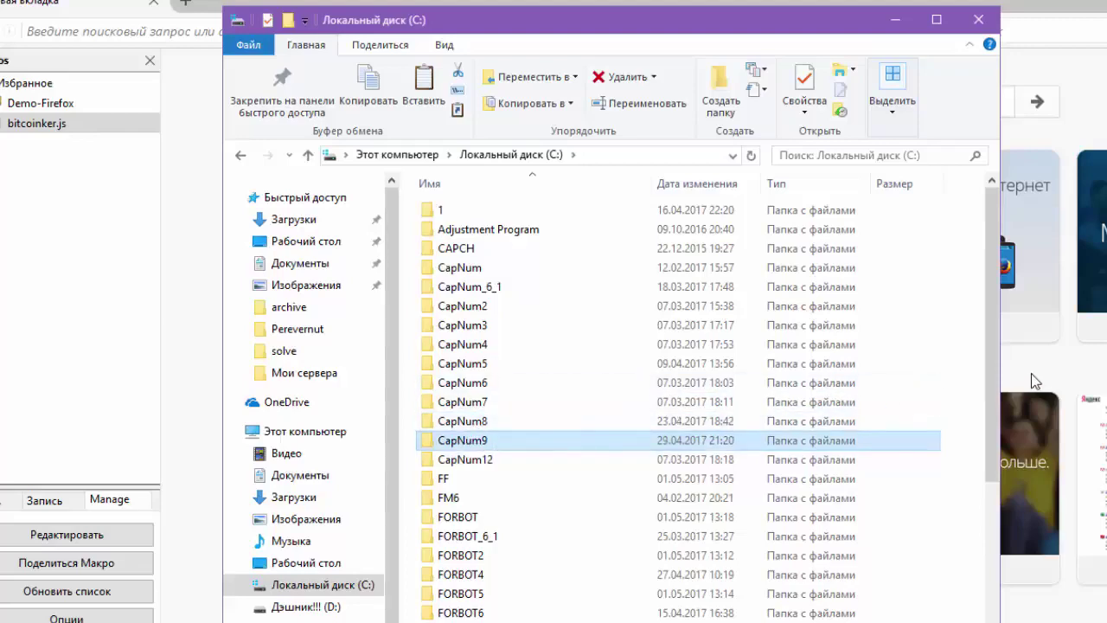
left_click(969, 509)
key("ctrl+v")
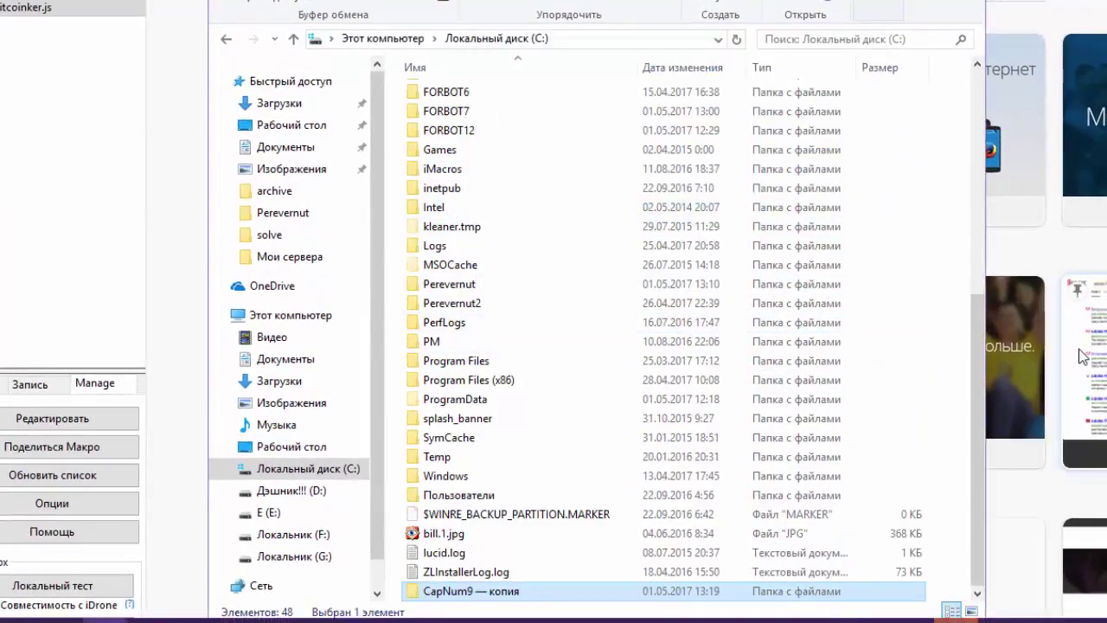
Rename the copied CapNum9 folder as CapNum10.
key("F2")
key("End")
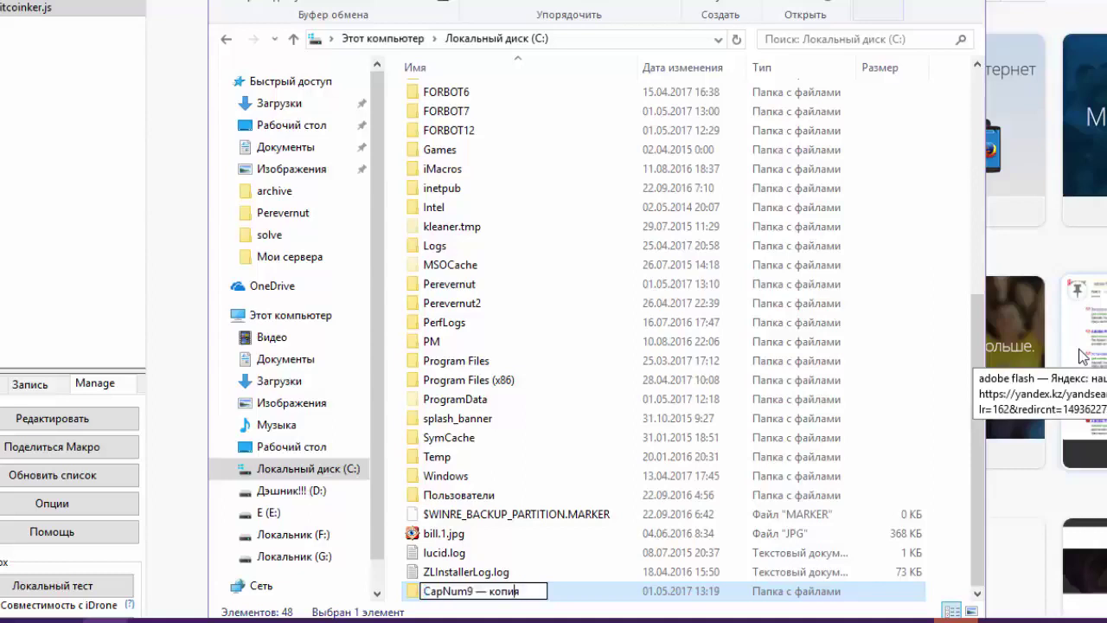
key("BackSpace")
key("BackSpace")
key("BackSpace")
key("BackSpace")
key("BackSpace")
key("BackSpace")
key("BackSpace")
key("BackSpace")
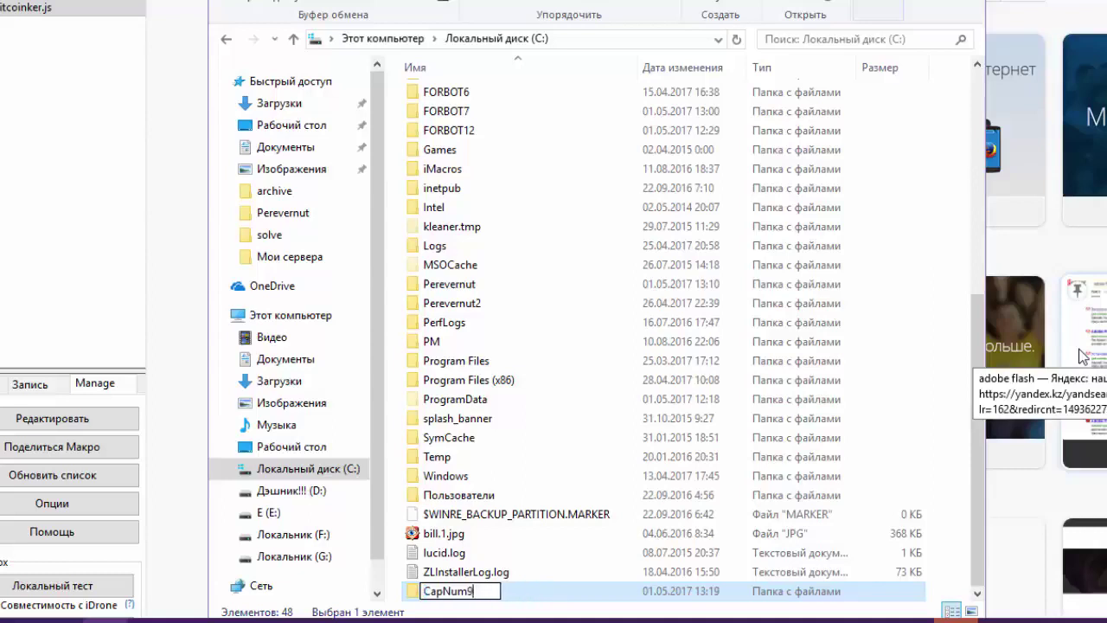
type("10")
key("Return")
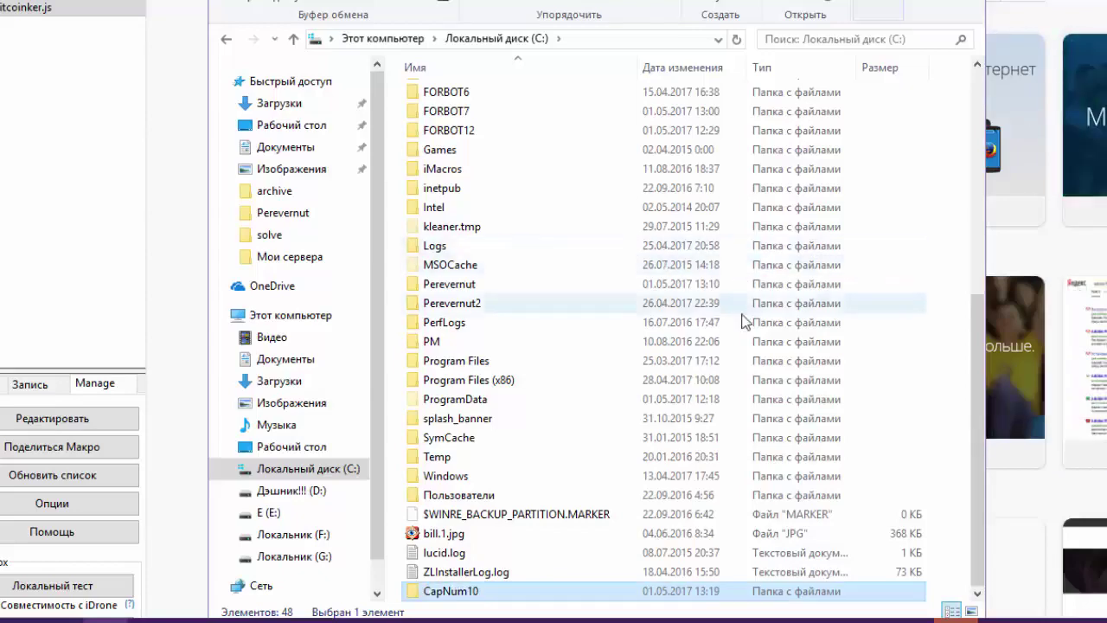
Open the CapNum10 folder, check its solve subfolder, and delete the solve.rar archive.
scroll(742, 322, "up", 7)
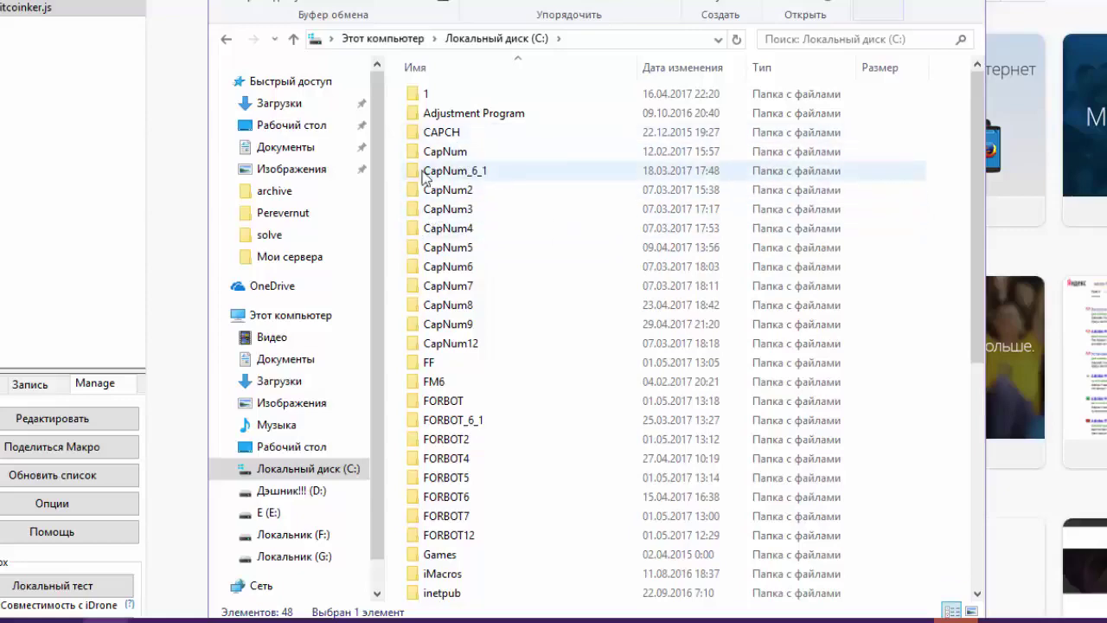
scroll(502, 370, "down", 7)
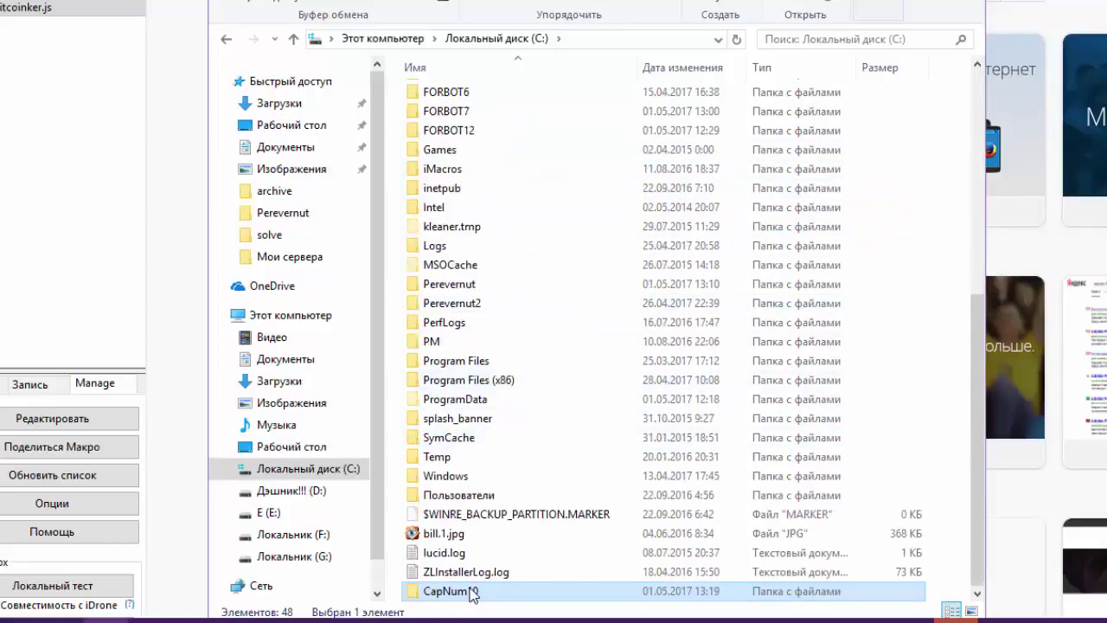
double_click(472, 593)
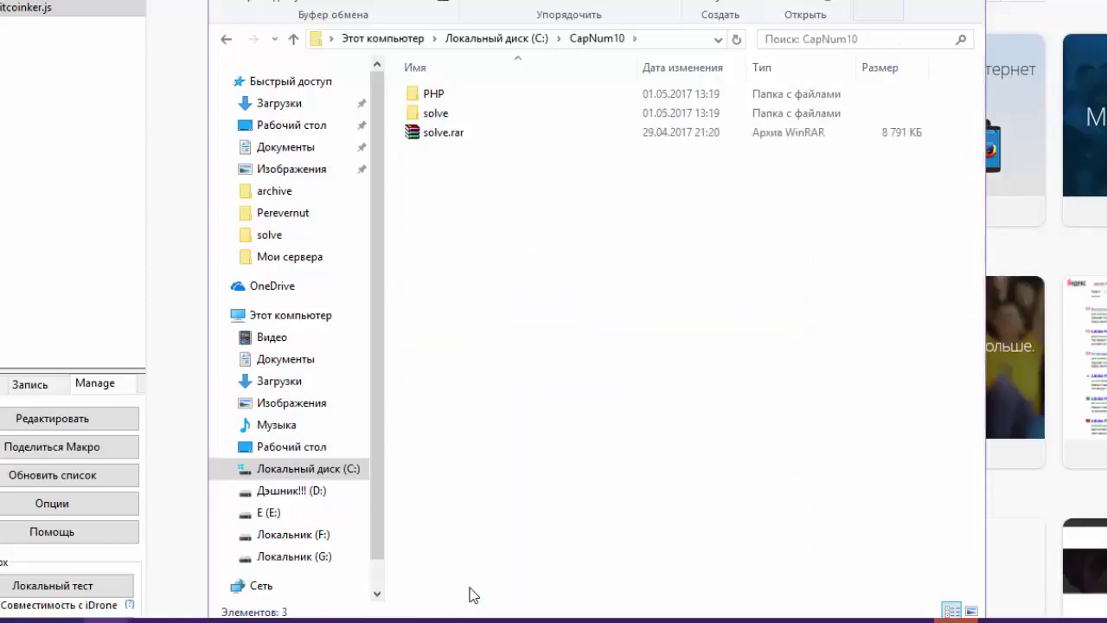
double_click(437, 116)
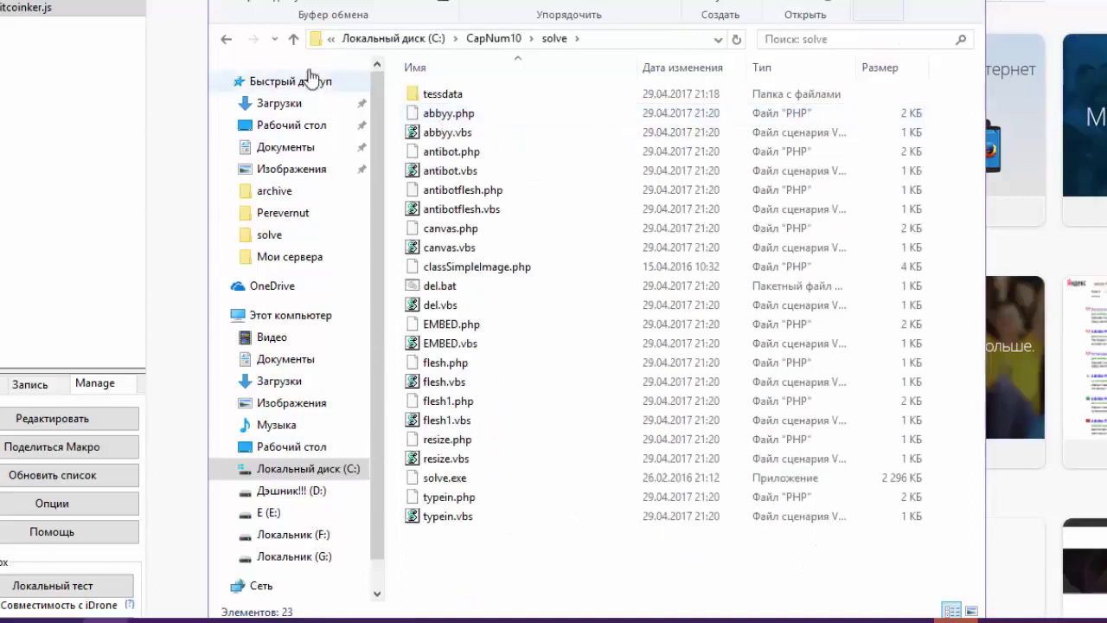
left_click(227, 38)
left_click(415, 136)
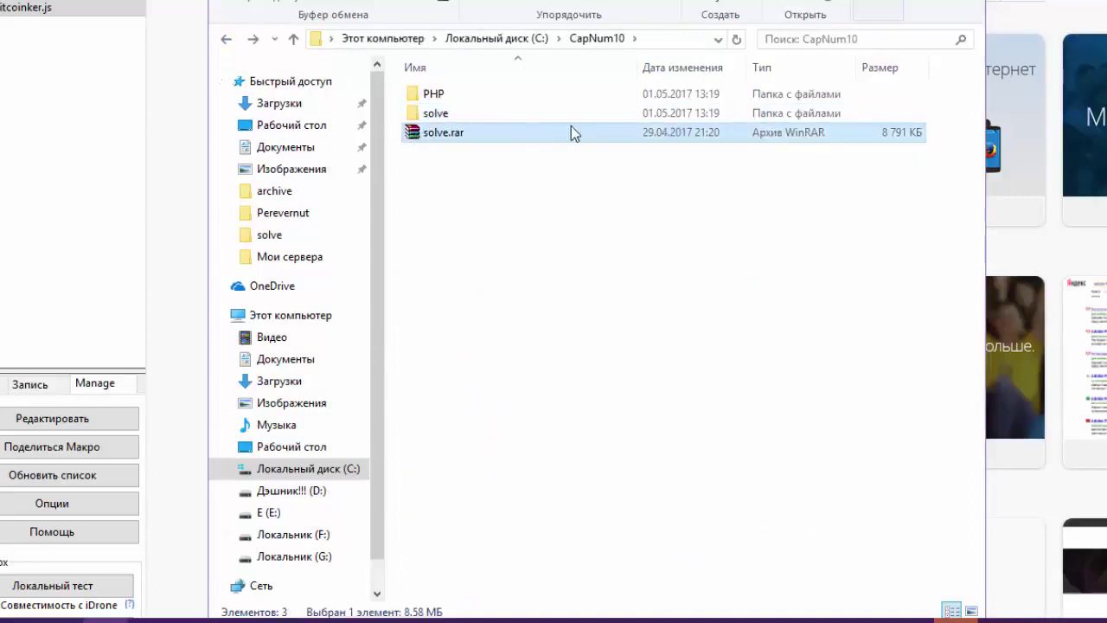
key("Delete")
Open abbyy.php from the solve folder of CapNum10 in Notepad++.
double_click(553, 113)
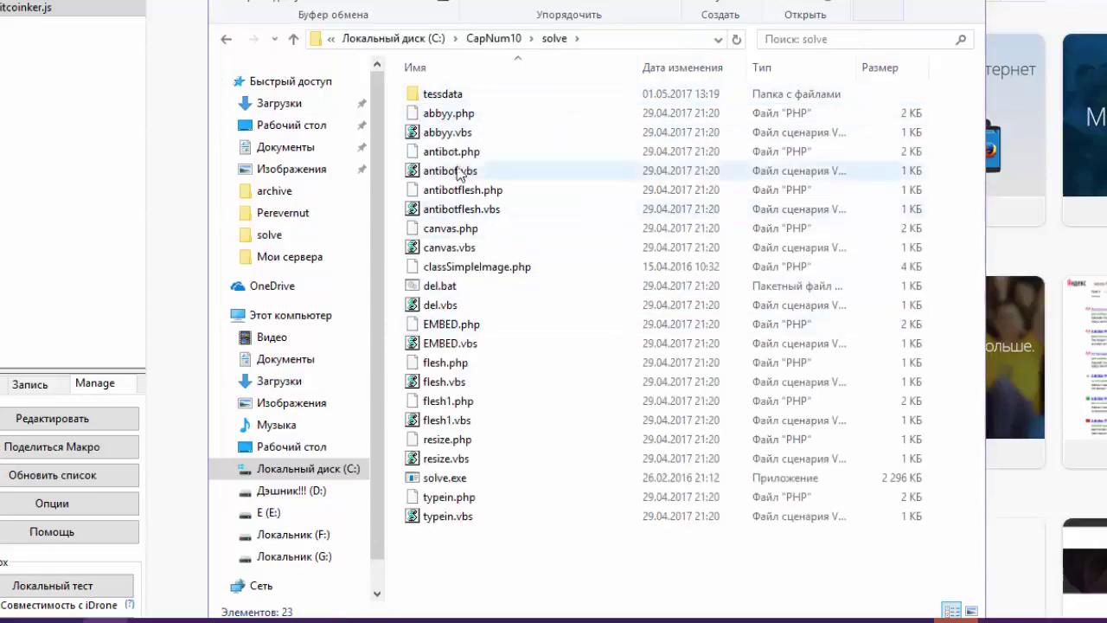
left_click_drag(396, 111, 522, 545)
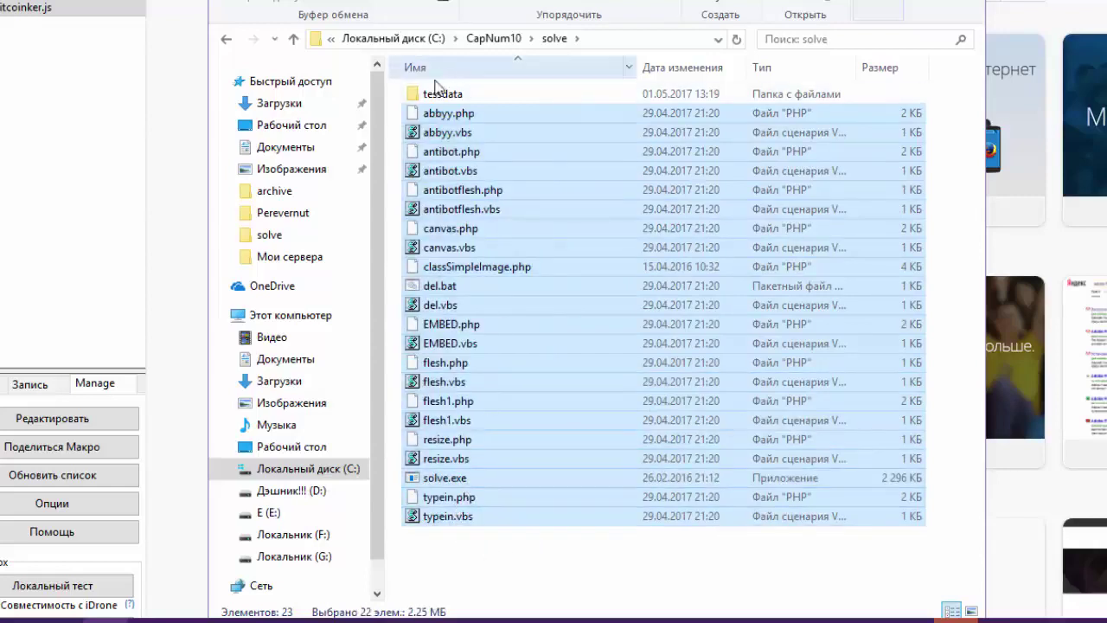
left_click(471, 171)
right_click(477, 114)
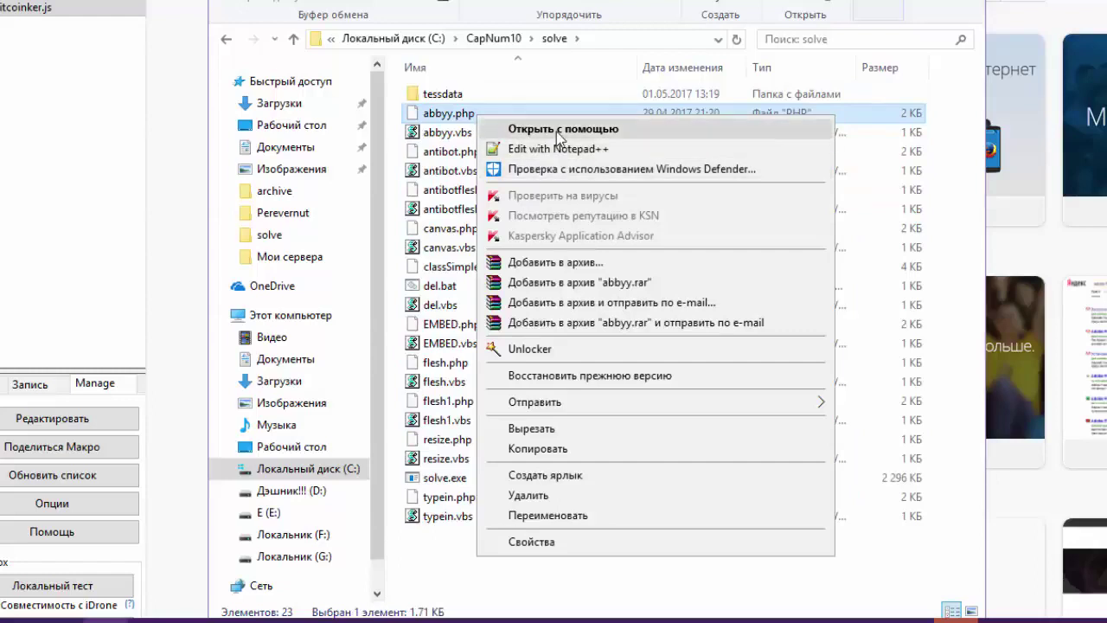
left_click(556, 132)
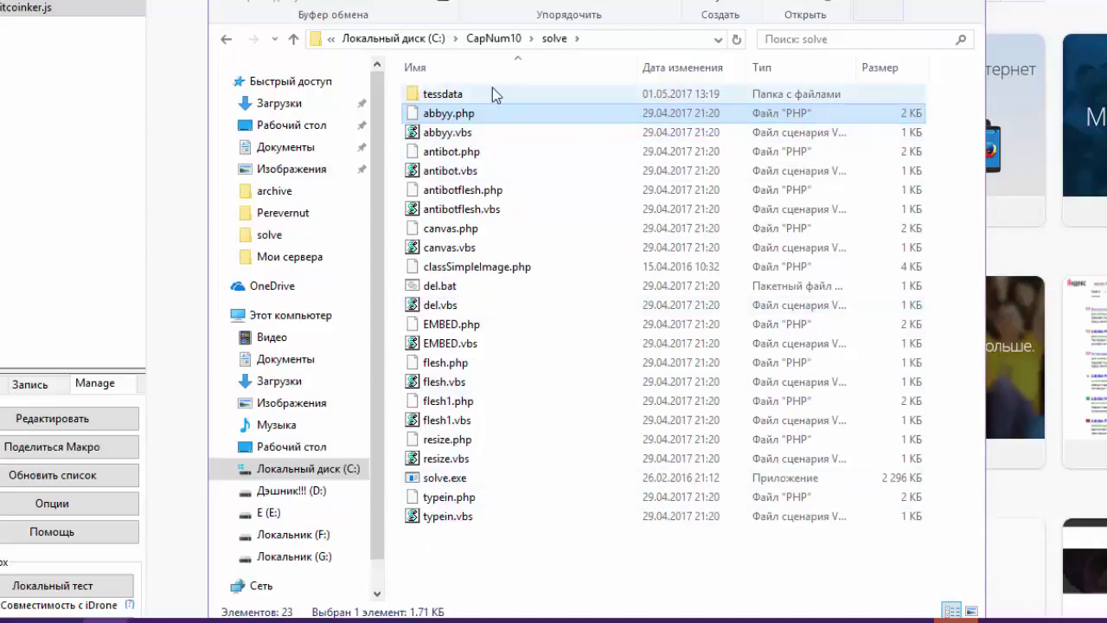
right_click(452, 130)
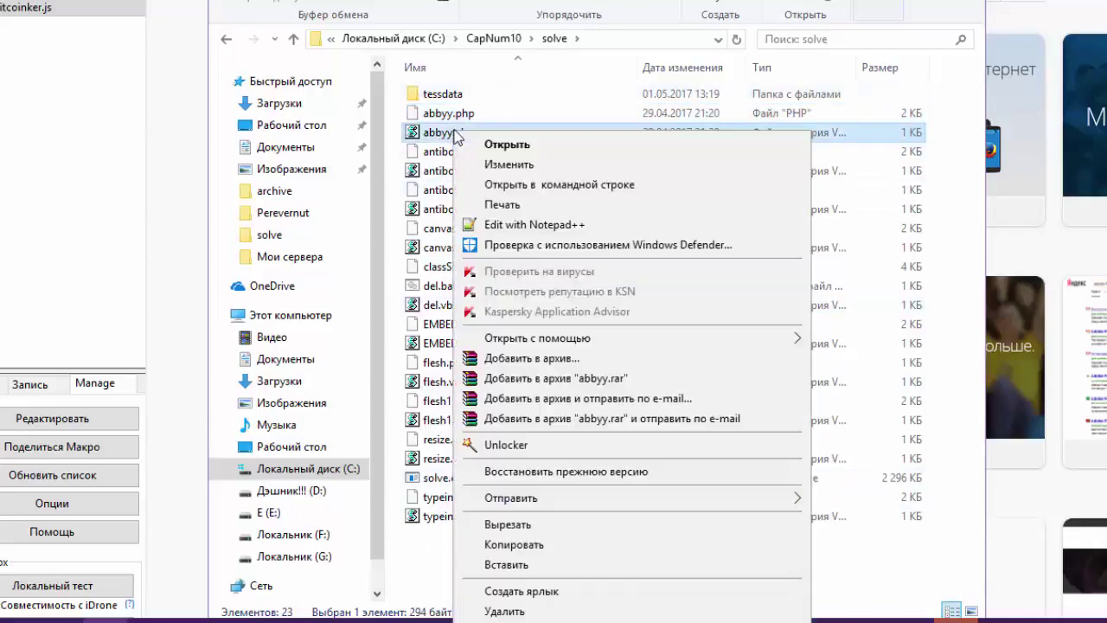
left_click(455, 135)
left_click(445, 114)
right_click(450, 117)
left_click(499, 158)
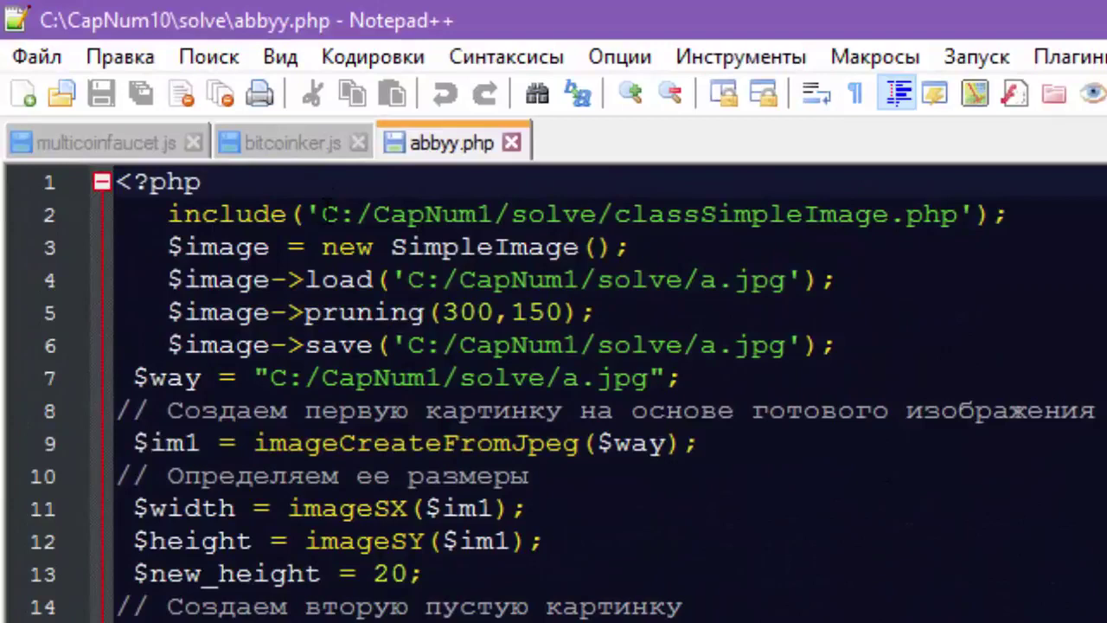
Compare the C:/CapNum1 path on line 2 of abbyy.php with the CapNum10 folder path in File Explorer.
left_click_drag(322, 215, 1019, 216)
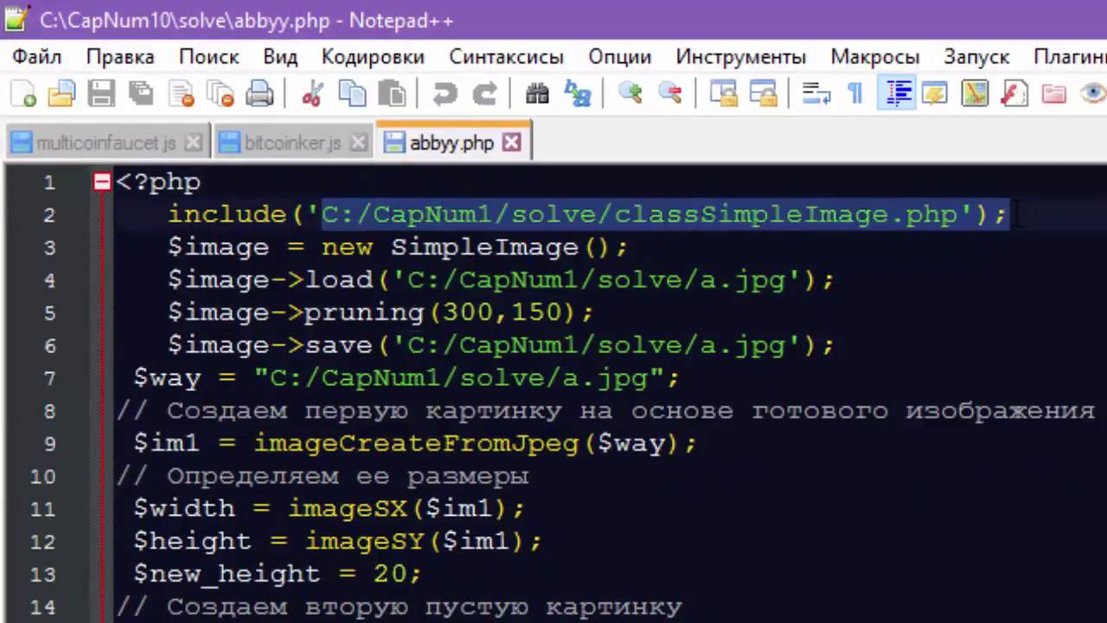
left_click(408, 218)
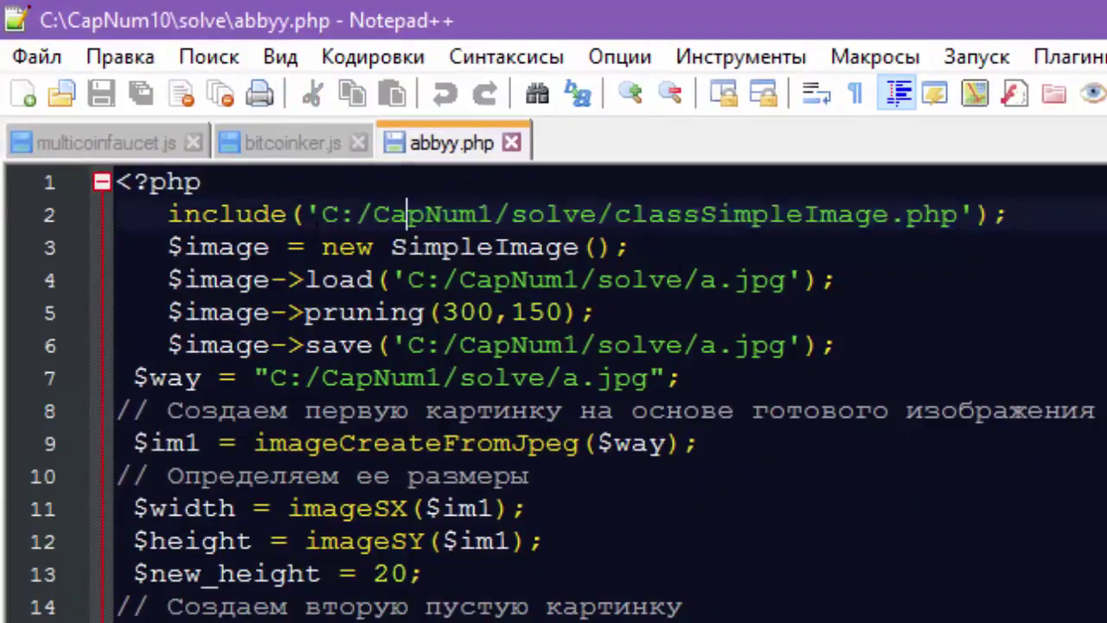
left_click_drag(322, 215, 495, 215)
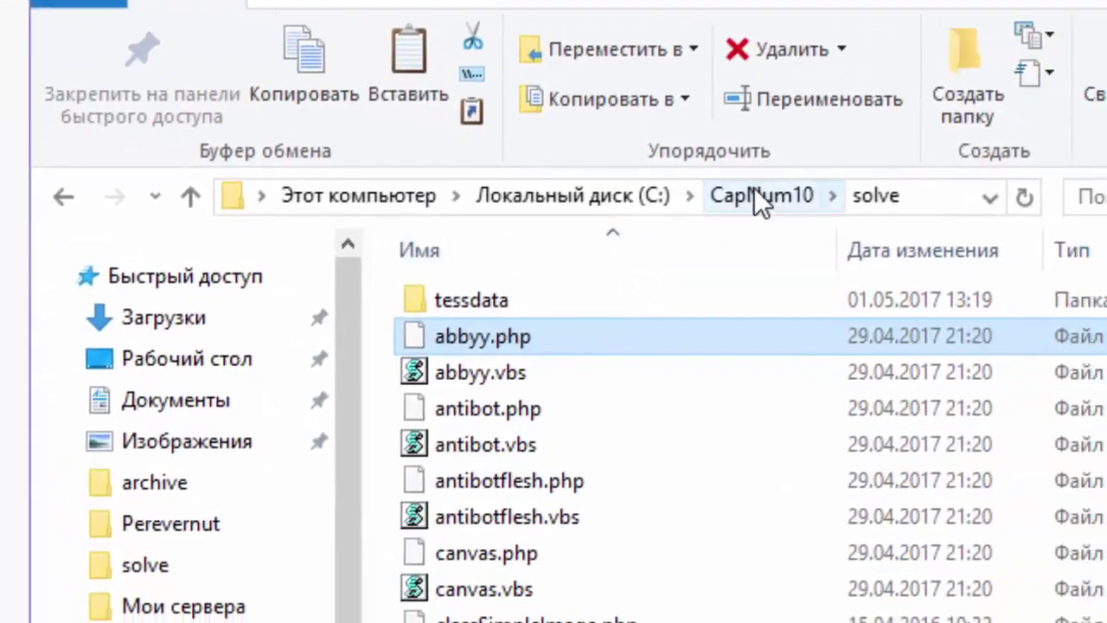
left_click(753, 187)
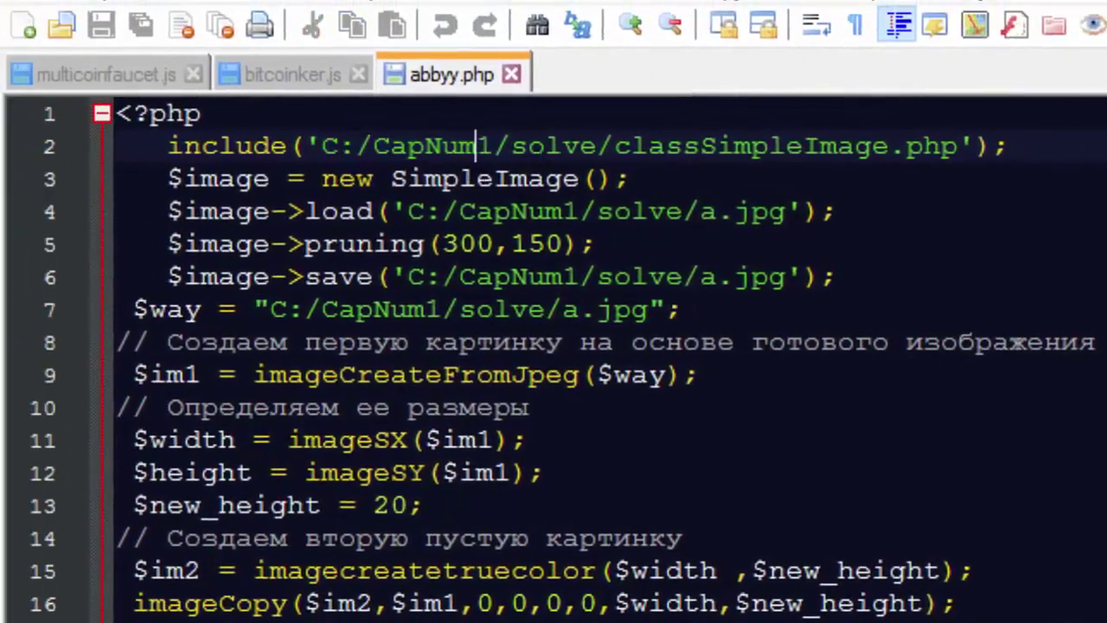
key("alt+Tab")
double_click(997, 385)
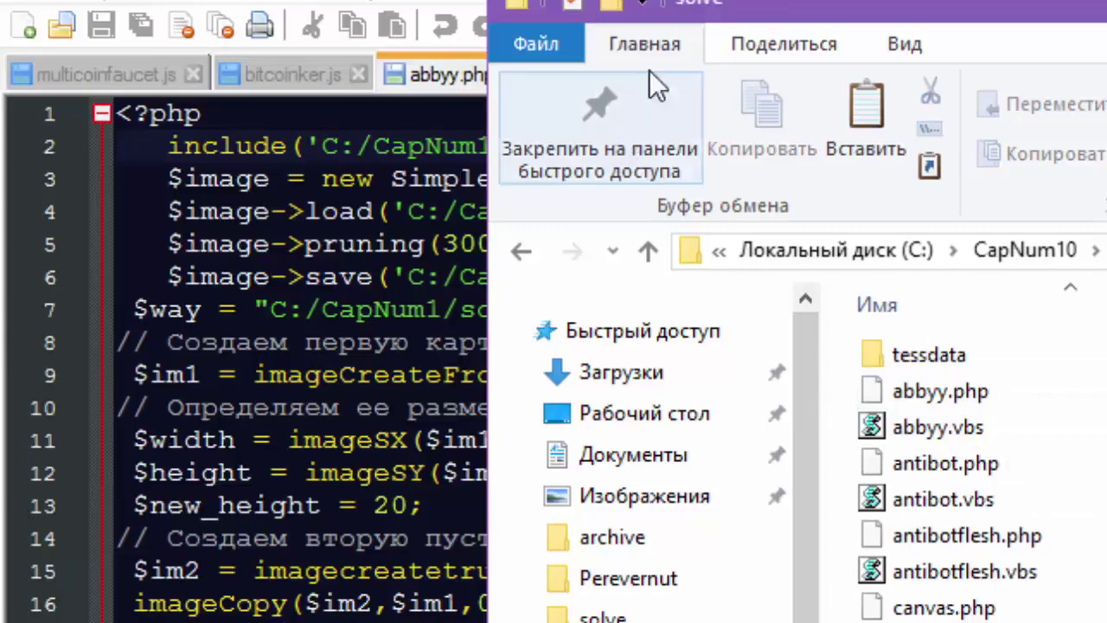
left_click_drag(843, 7, 1106, 7)
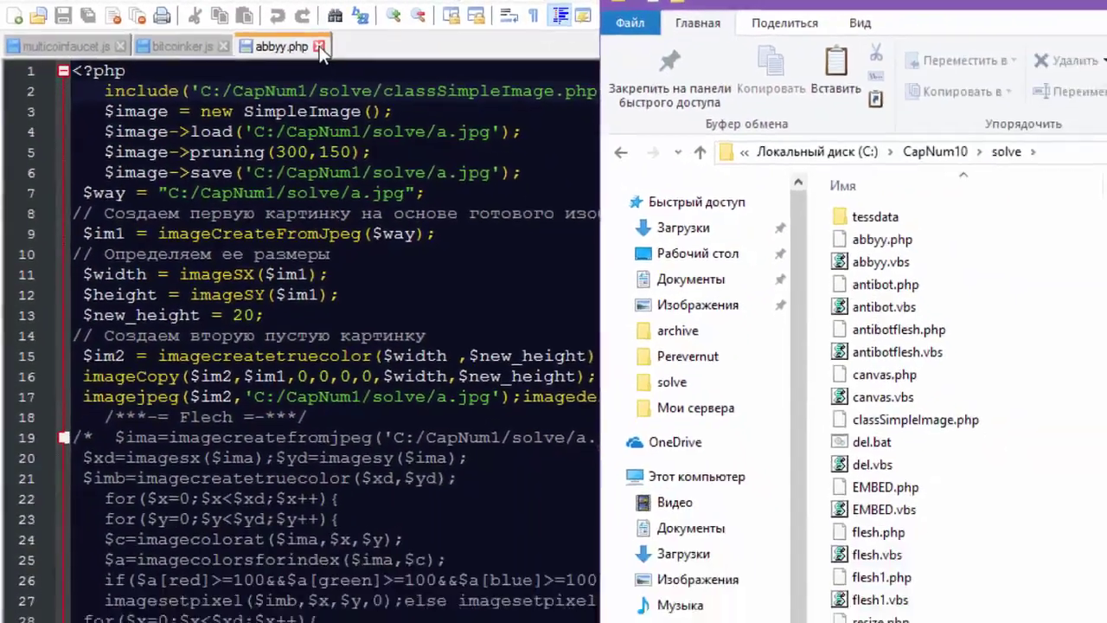
Close abbyy.php and reopen it in Notepad++ from the CapNum10\solve folder.
left_click(320, 46)
key("alt+Tab")
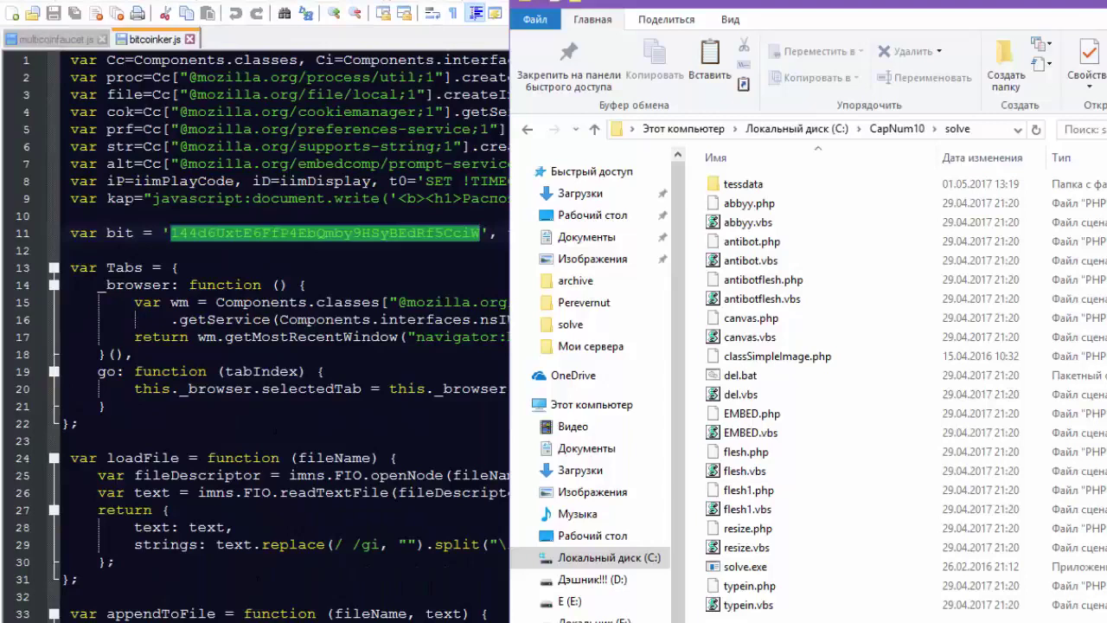
right_click(732, 204)
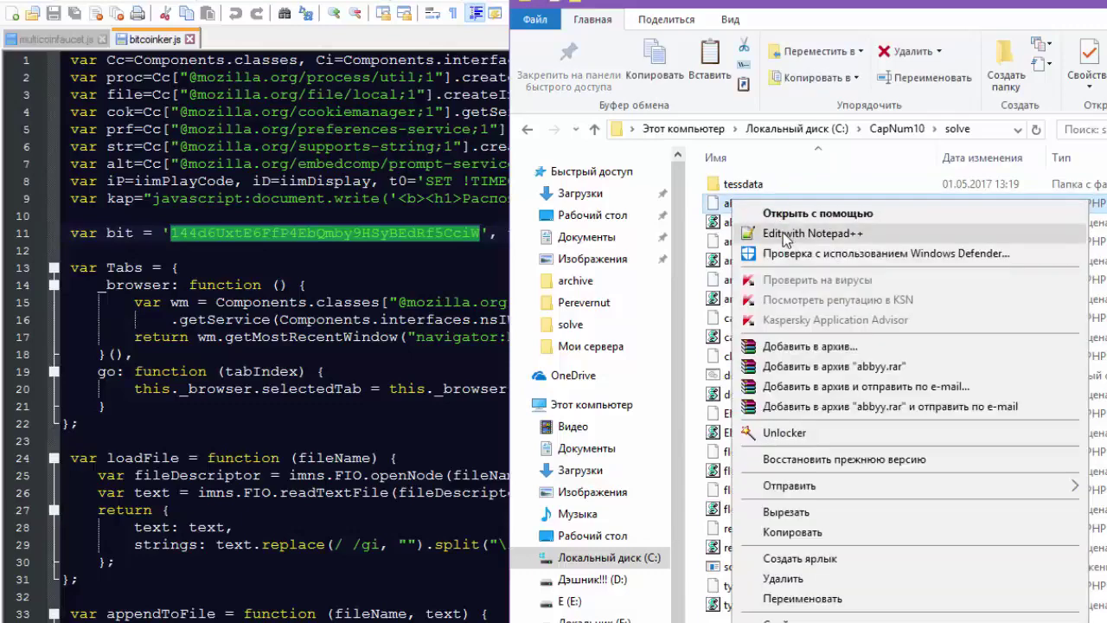
left_click(787, 233)
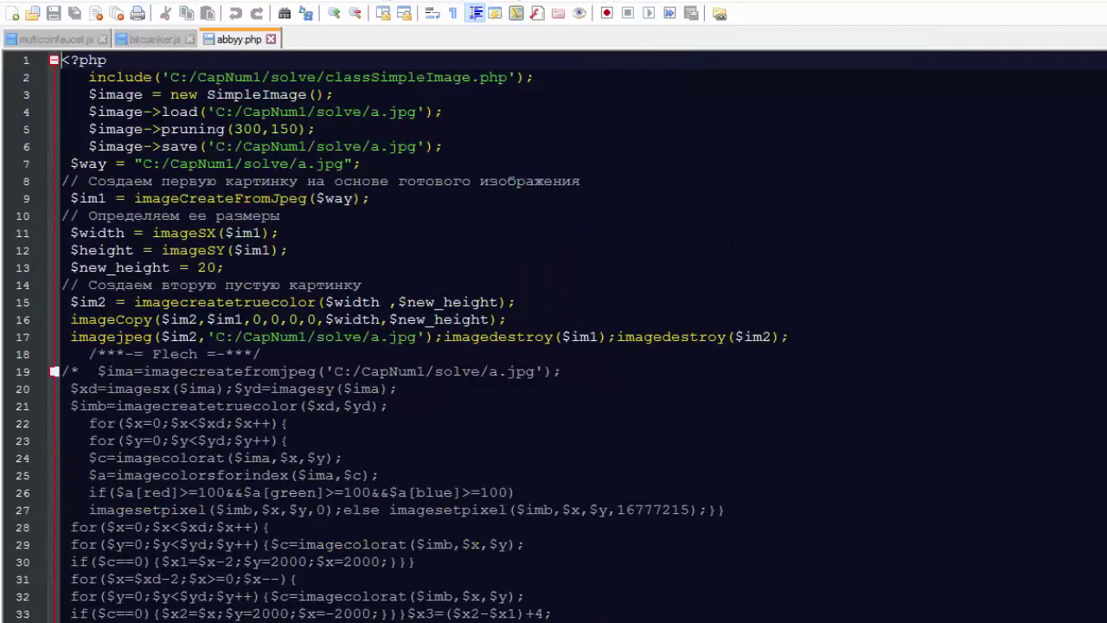
Set up a find-in-files replacement of CapNum1 with CapNum10 and open the search folder chooser.
left_click(307, 14)
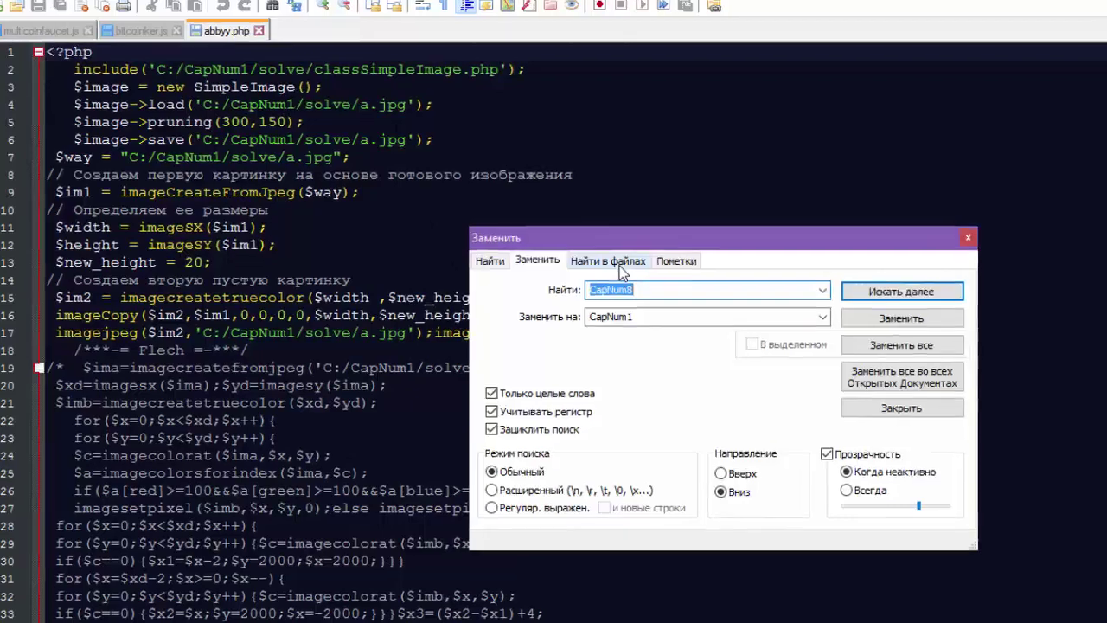
left_click(628, 279)
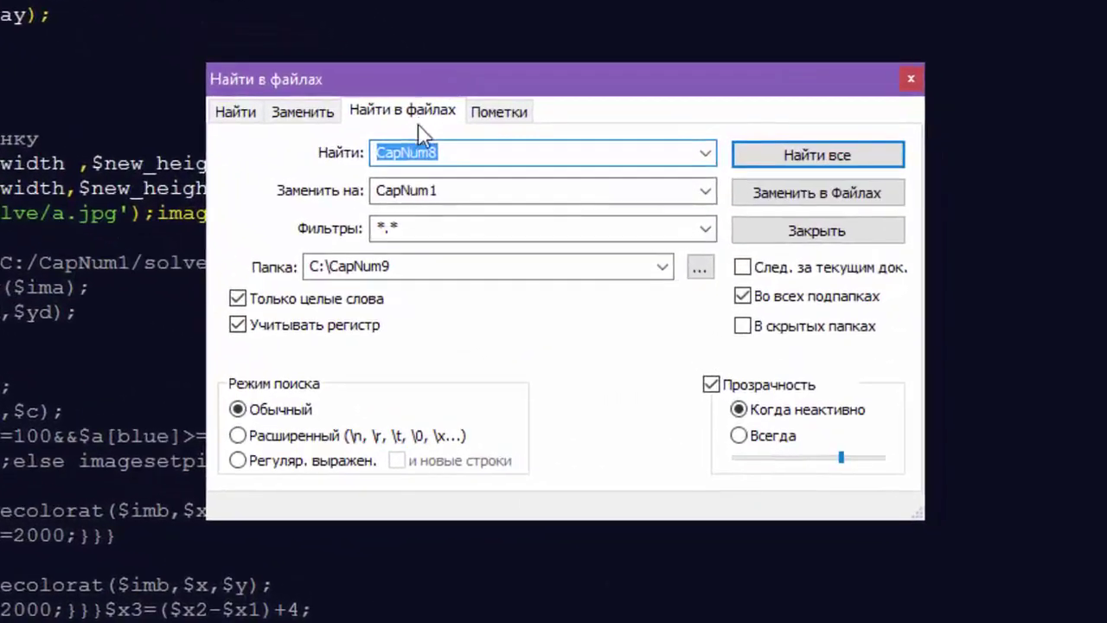
left_click(505, 148)
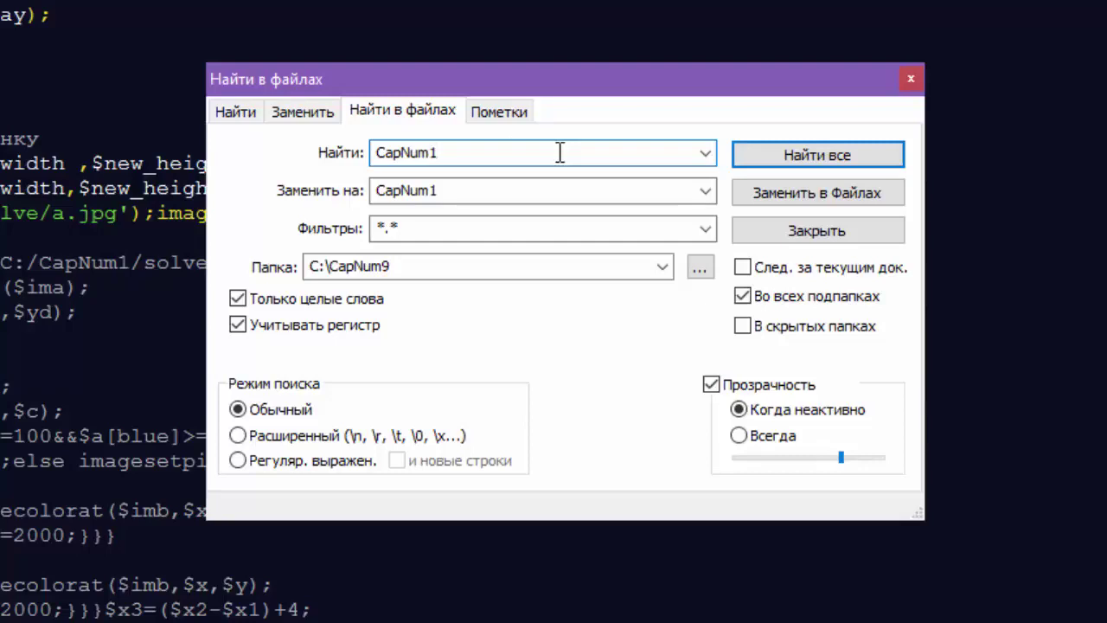
left_click(491, 190)
left_click(491, 190)
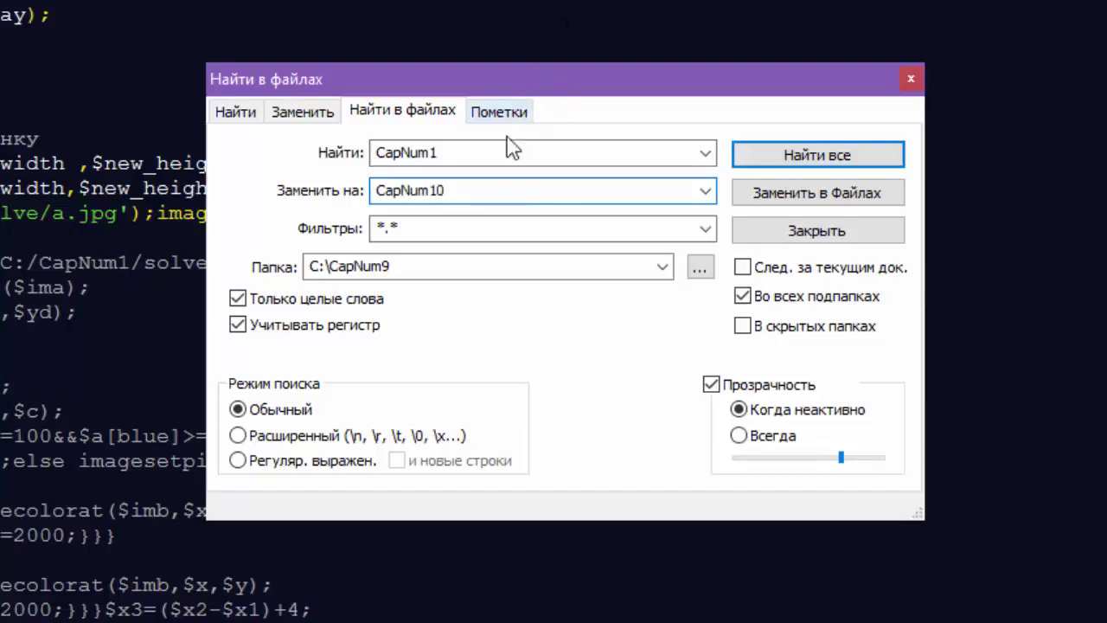
left_click(700, 268)
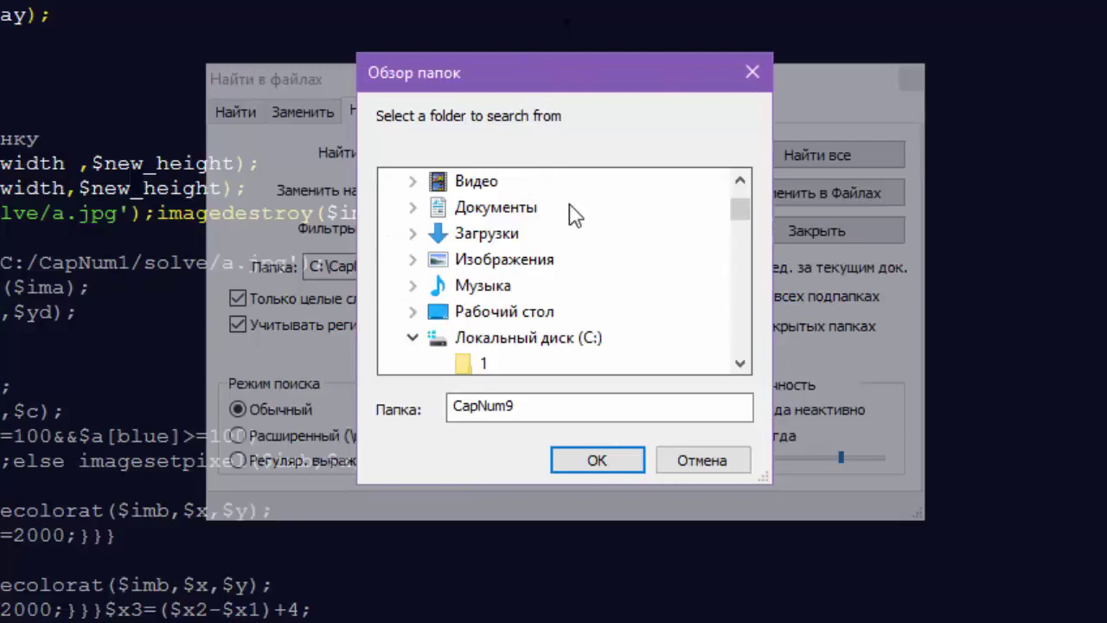